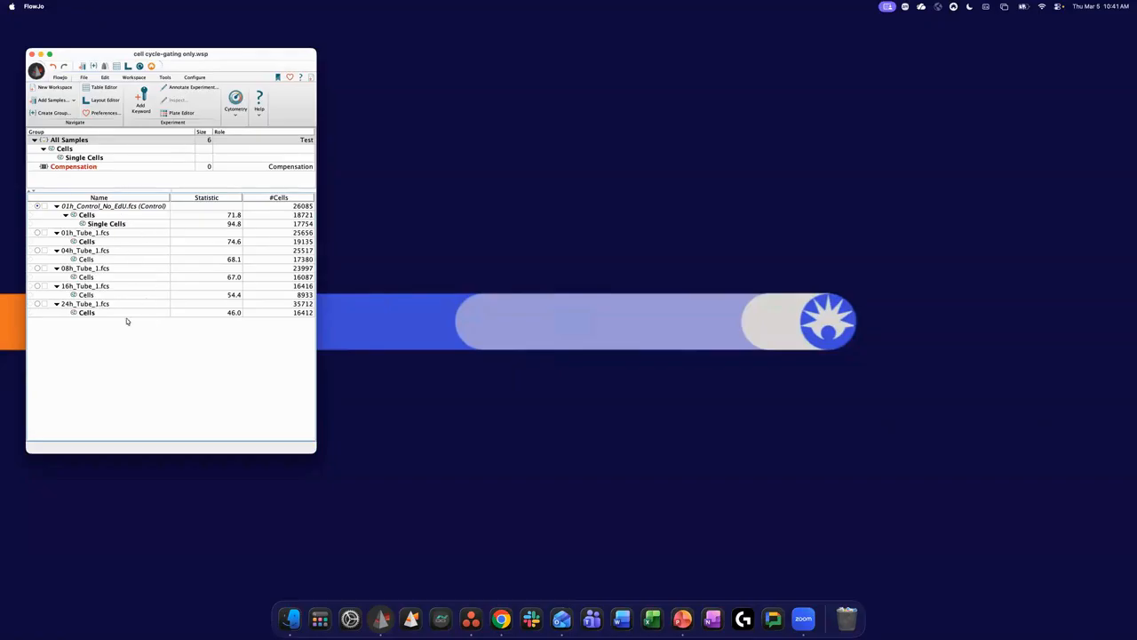
- Open graph windows for the ungated 01h_Control_No_EdU.fcs sample and for its Cells population
drag(213, 60, 208, 55)
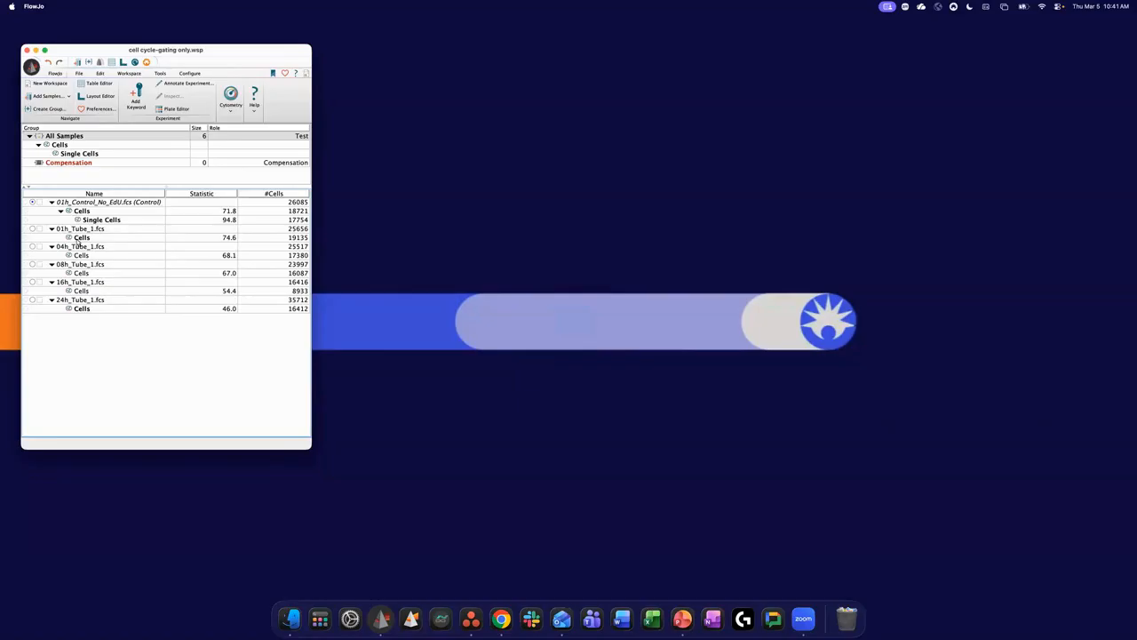
double_click(77, 202)
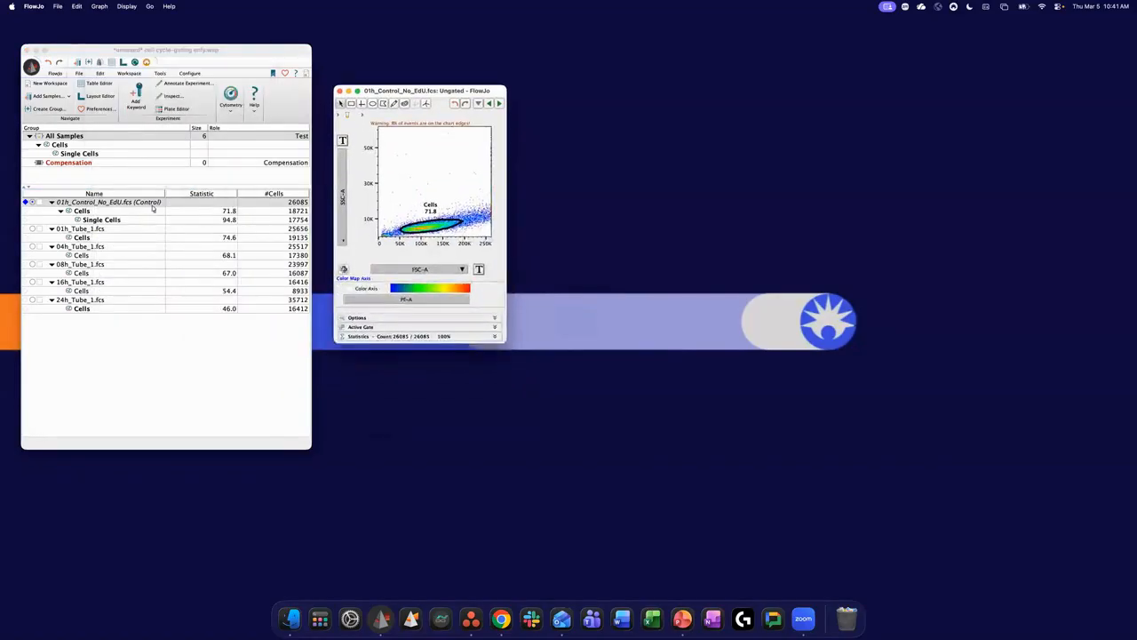
double_click(89, 215)
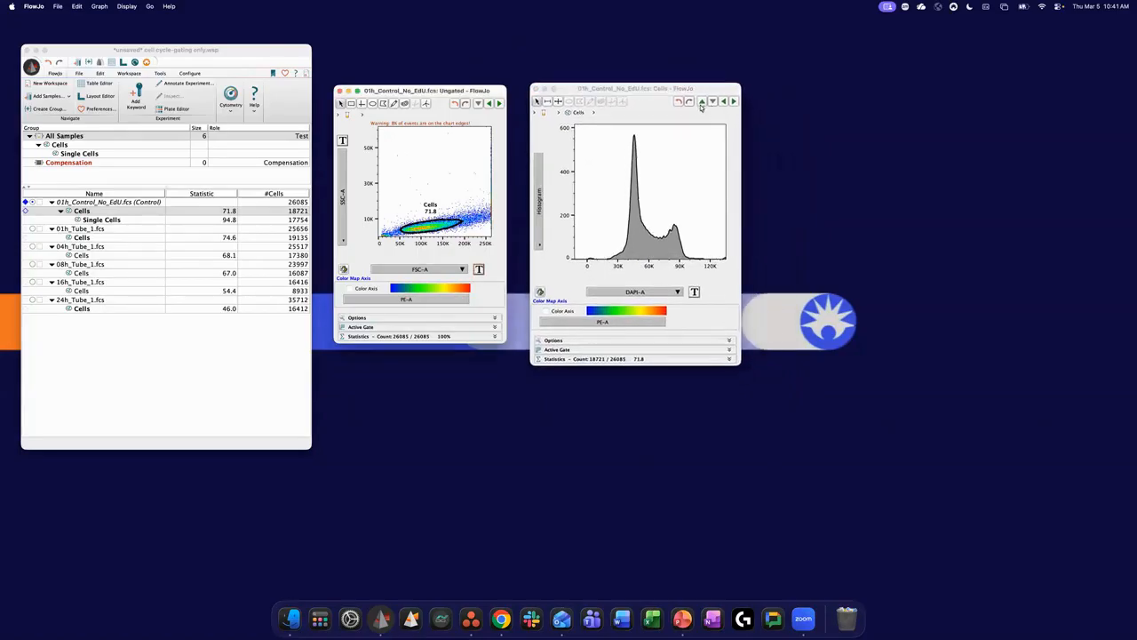
- Change the Cells population's histogram to a plot of DAPI-W against DAPI-A
drag(660, 89, 674, 87)
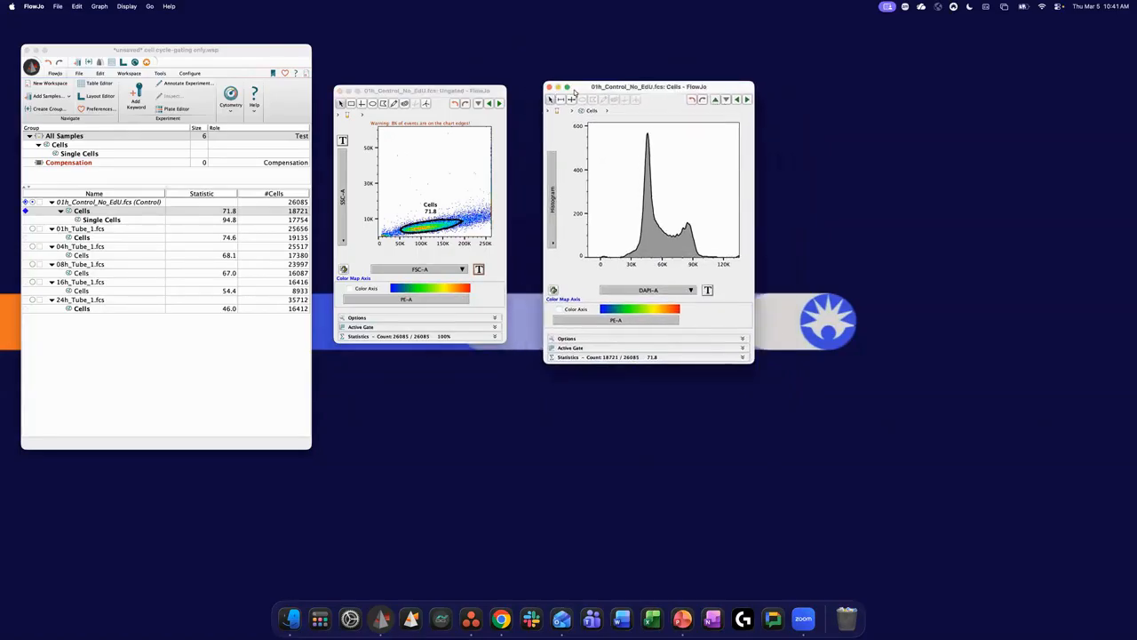
click(556, 222)
click(583, 256)
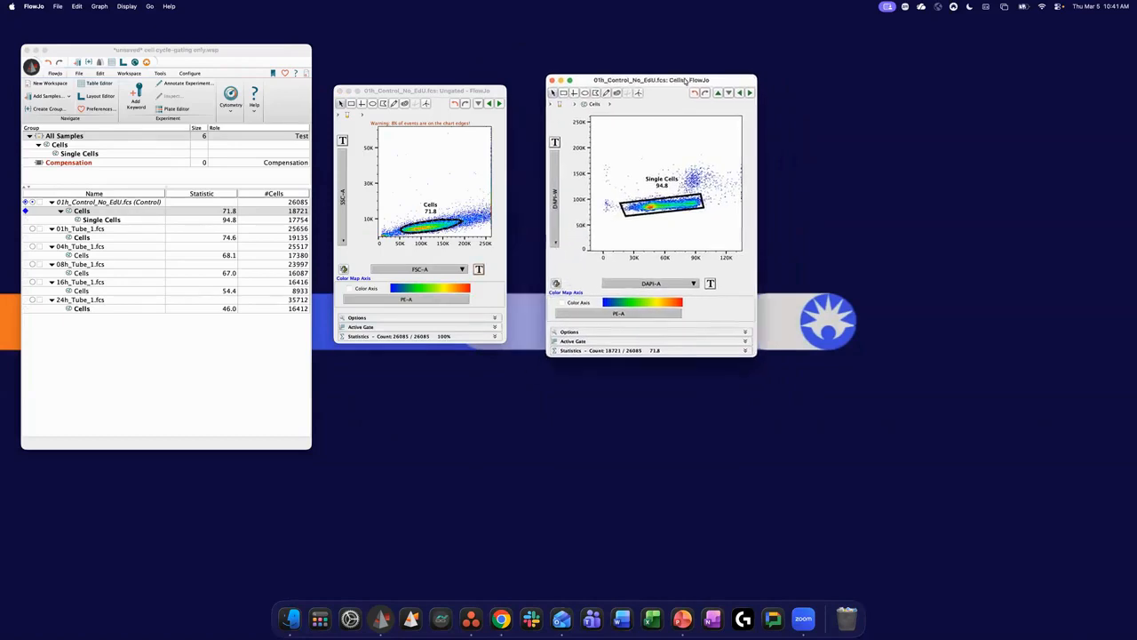
- Enlarge the ungated plot window and arrange it side by side with the Cells plot, next to the workspace
drag(685, 81, 696, 77)
drag(482, 91, 482, 79)
drag(507, 333, 544, 360)
drag(659, 81, 691, 84)
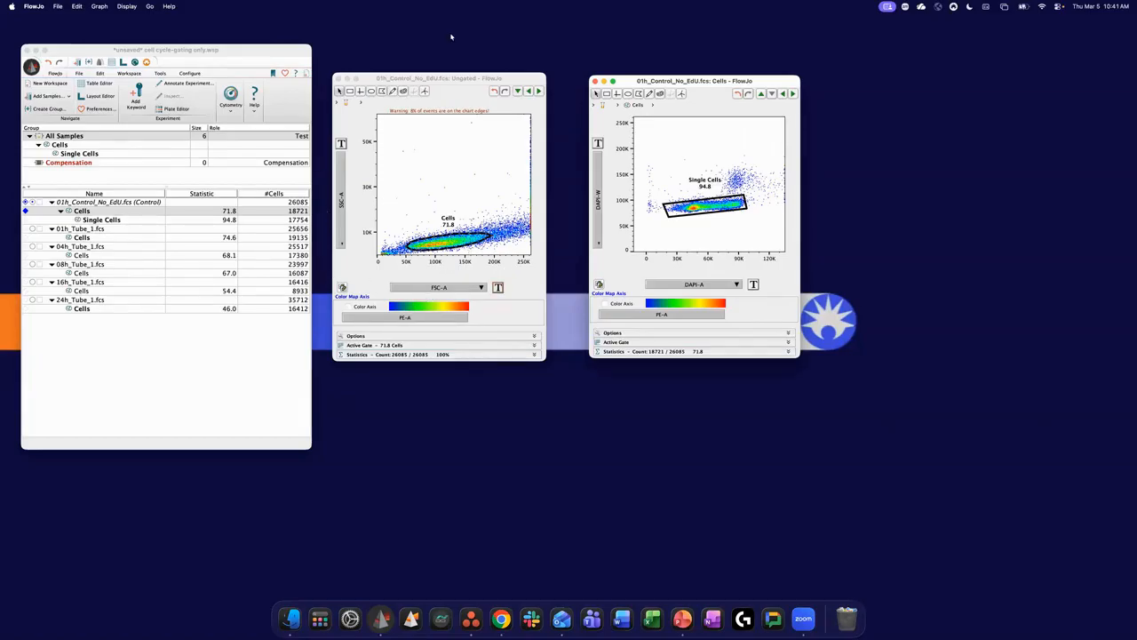
drag(445, 80, 433, 69)
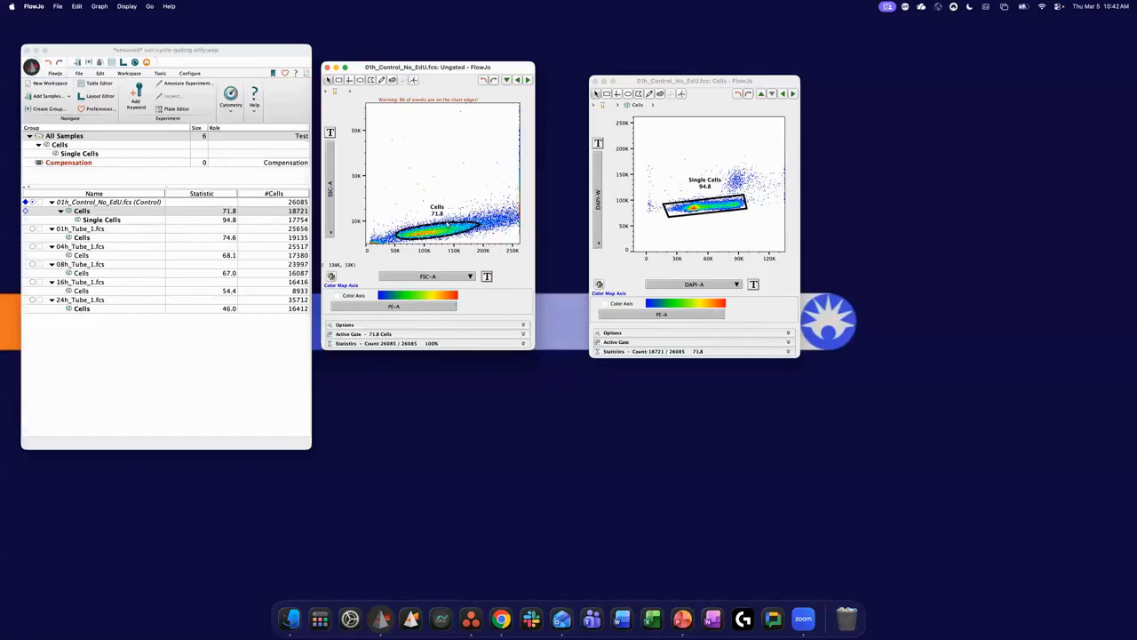
drag(669, 84, 625, 72)
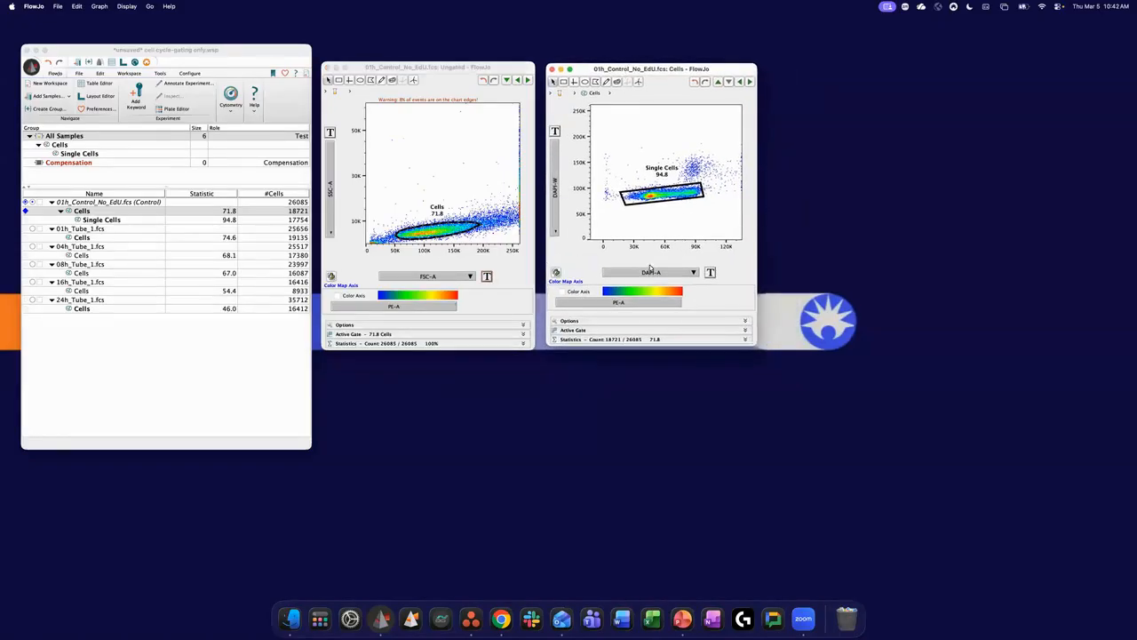
click(681, 275)
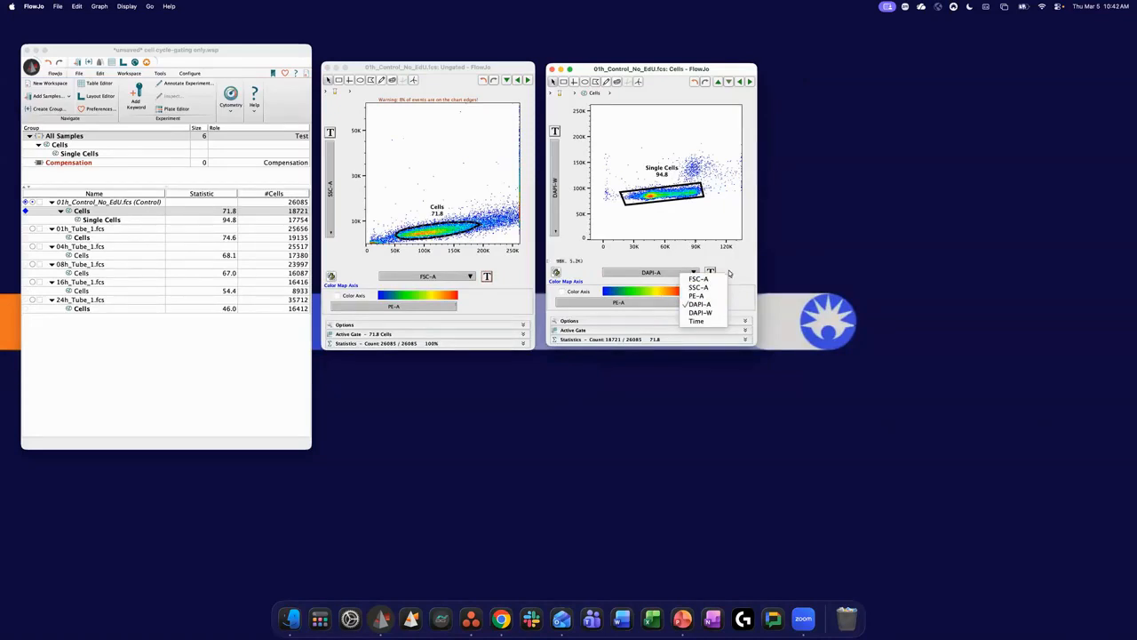
click(730, 272)
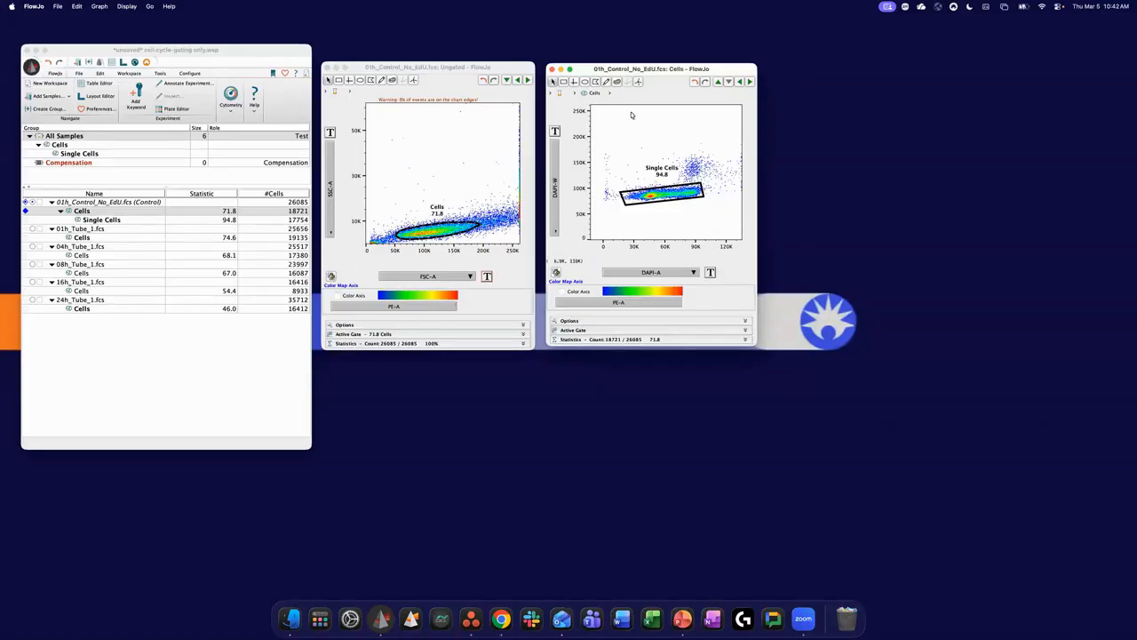
drag(639, 71, 636, 78)
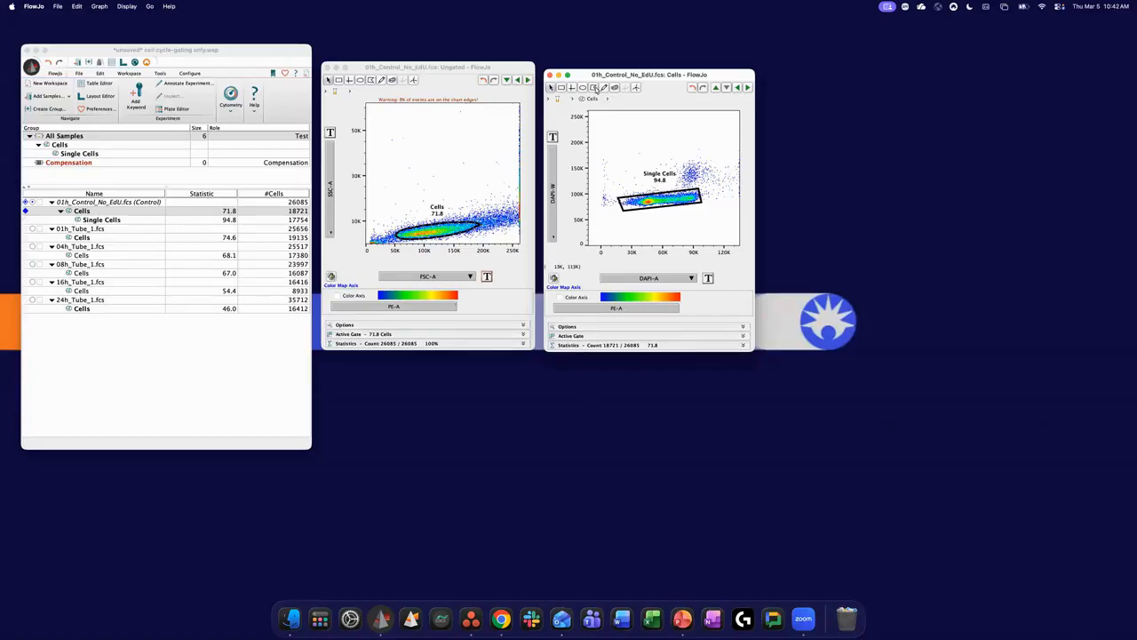
drag(607, 77, 605, 73)
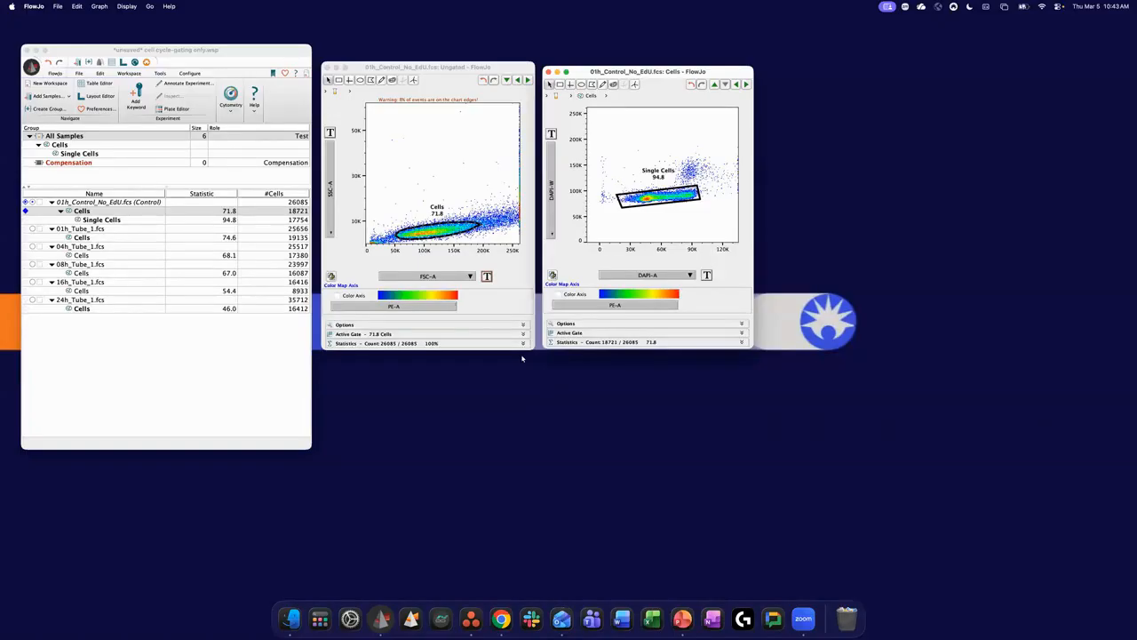
drag(622, 73, 621, 74)
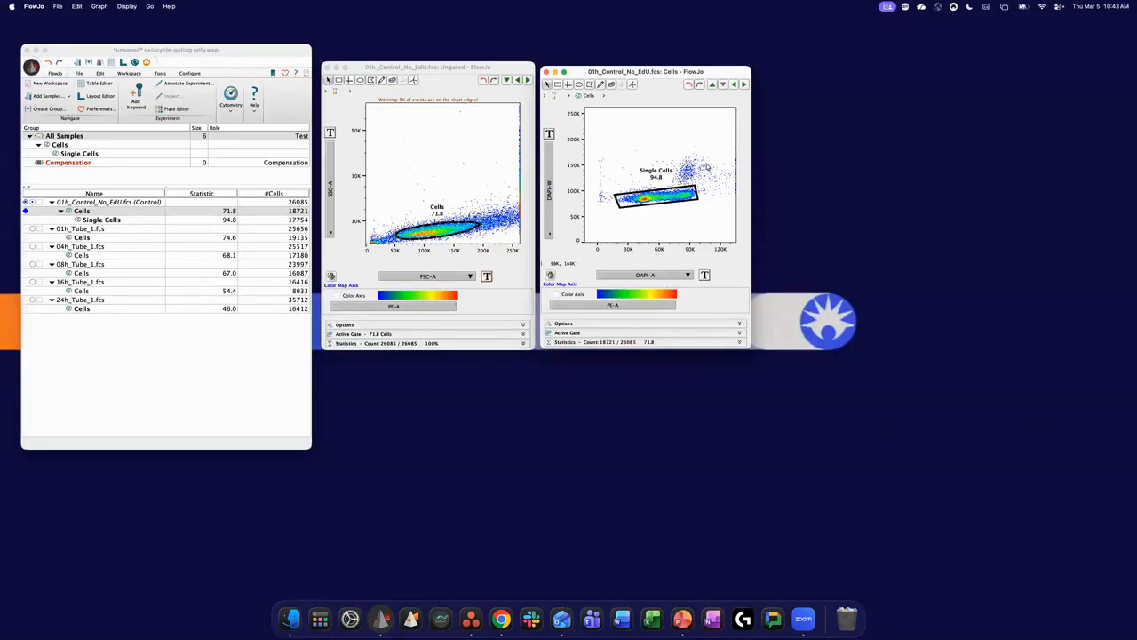
- Open the Single Cells gate's population as a DAPI-A histogram and widen its graph window
double_click(655, 199)
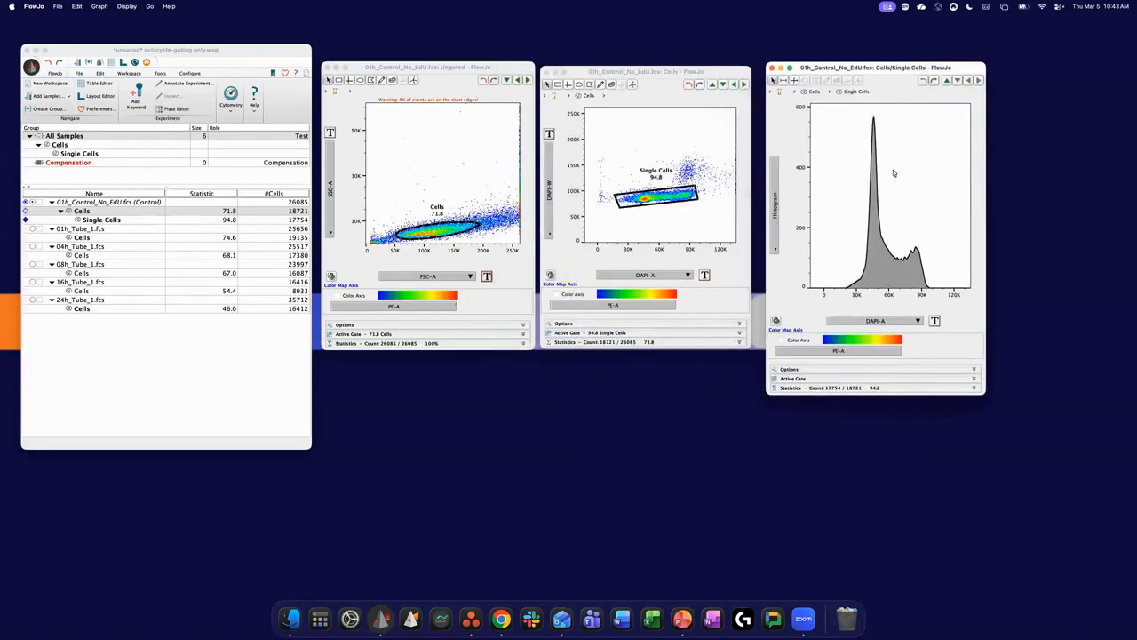
drag(995, 245, 1013, 246)
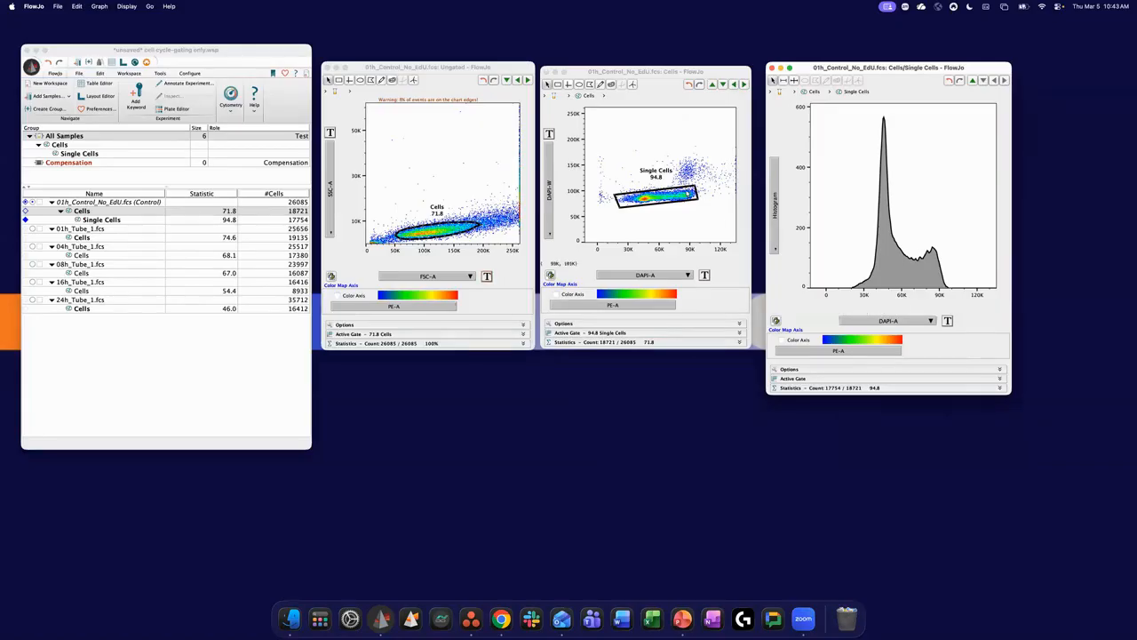
- Move the Single Cells gate up onto the doublet cluster and back over the singlets twice, comparing the DAPI-A histograms
drag(690, 190, 691, 168)
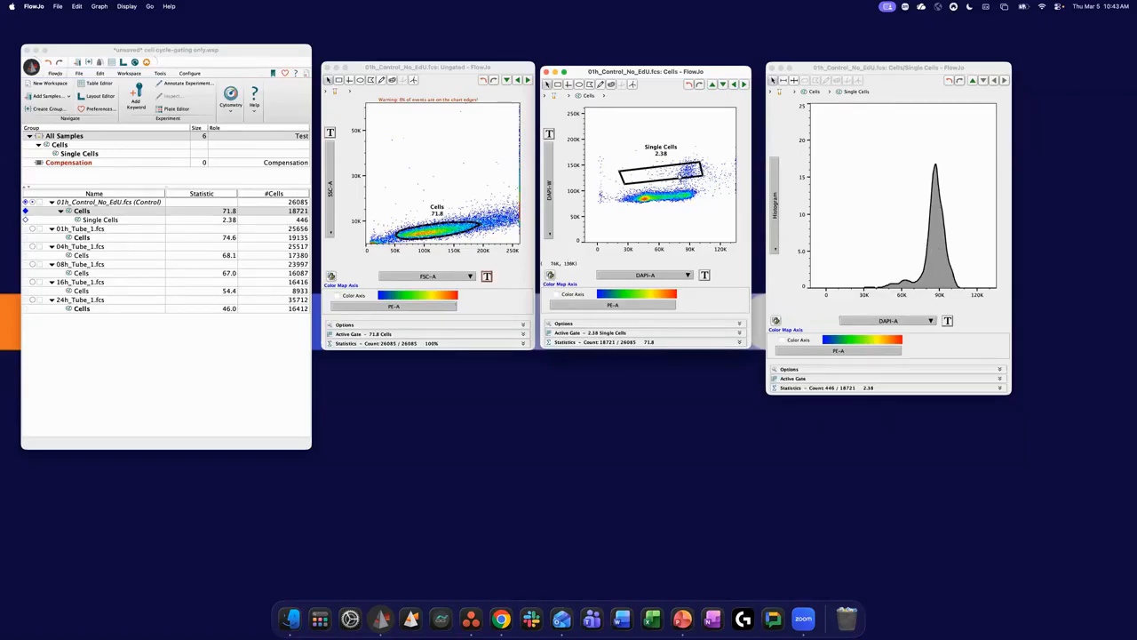
drag(679, 173, 676, 195)
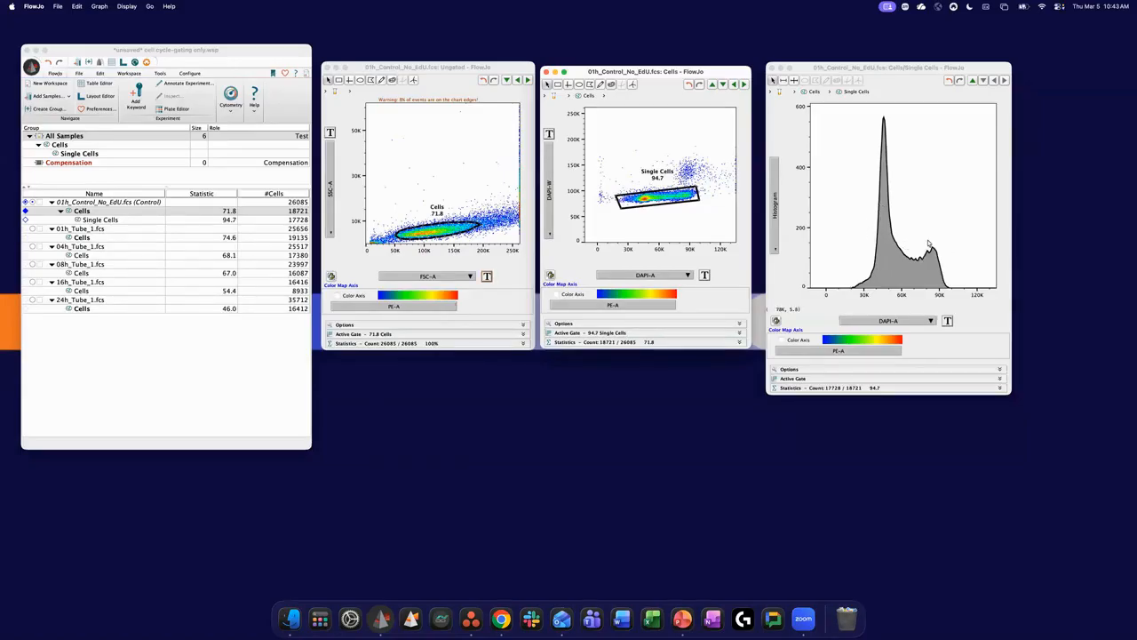
drag(691, 195, 702, 169)
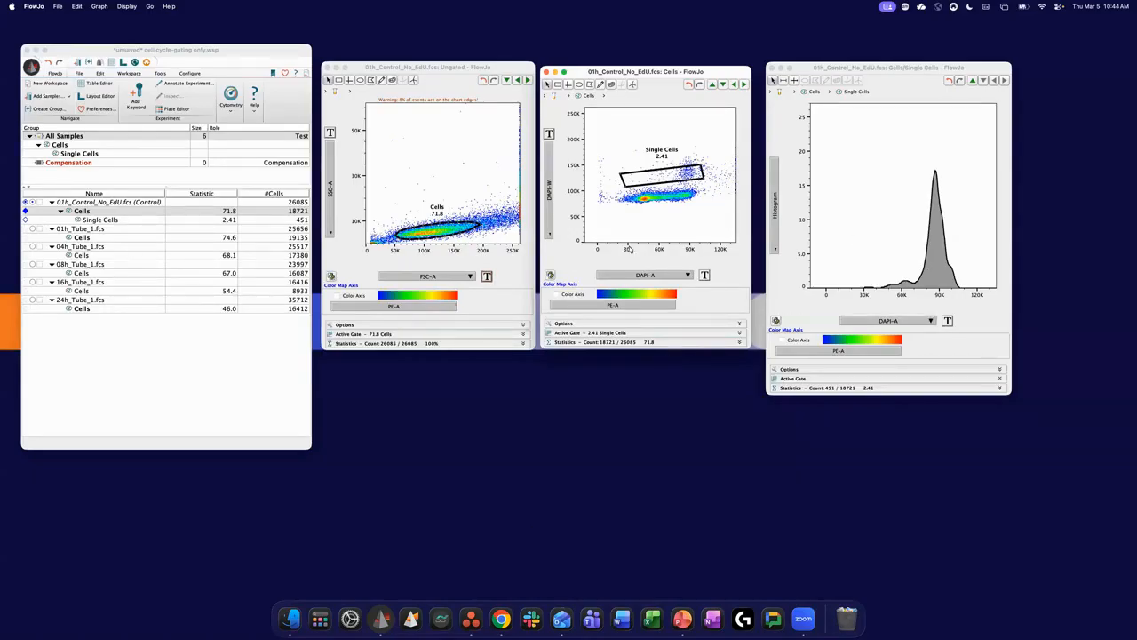
mouse_move(672, 174)
mouse_down()
mouse_move(677, 198)
mouse_move(655, 188)
mouse_up()
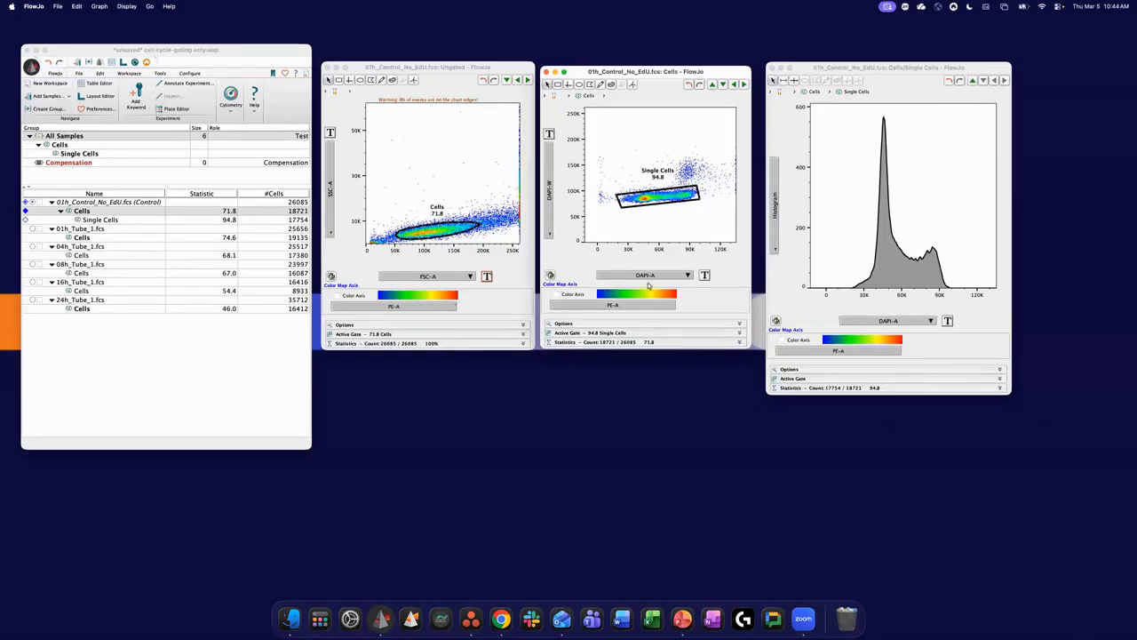
drag(638, 71, 636, 69)
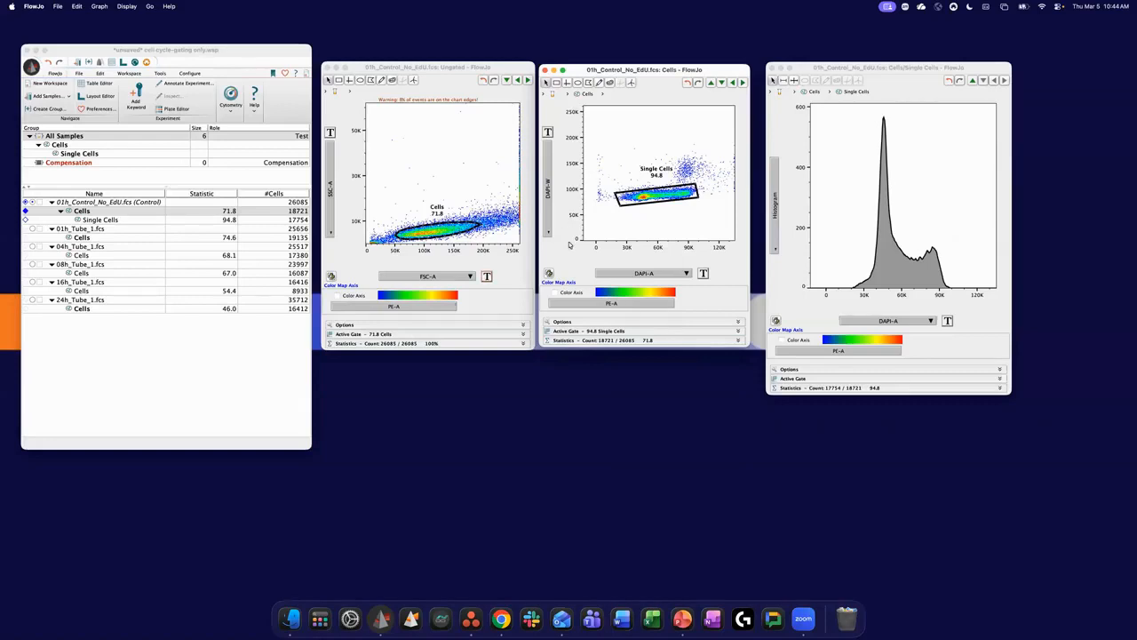
drag(845, 71, 837, 74)
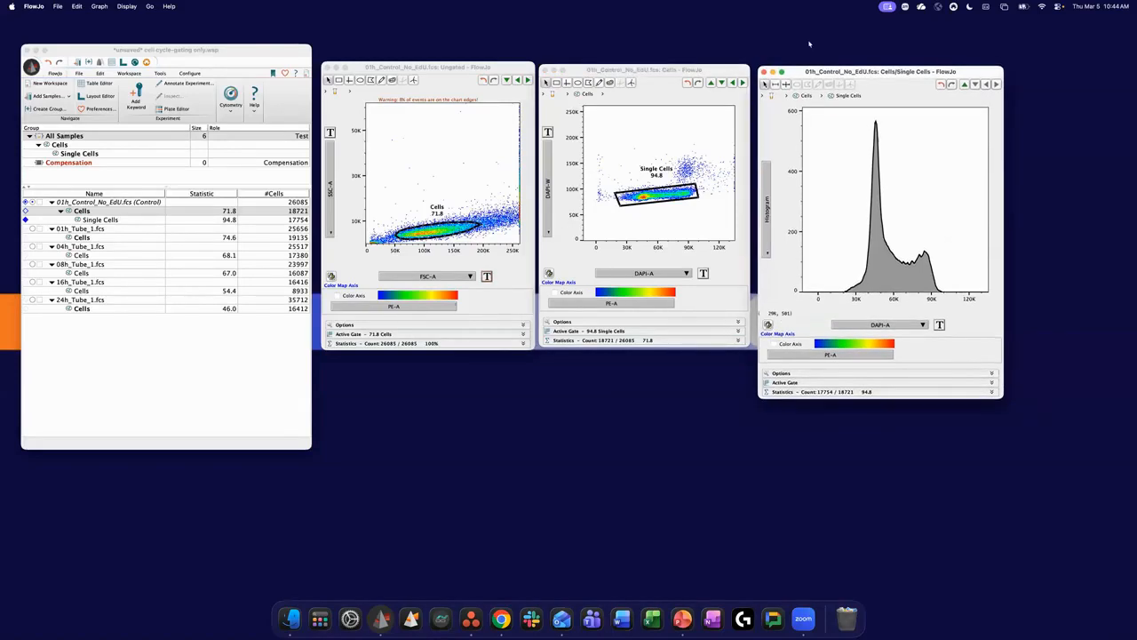
drag(905, 72, 904, 70)
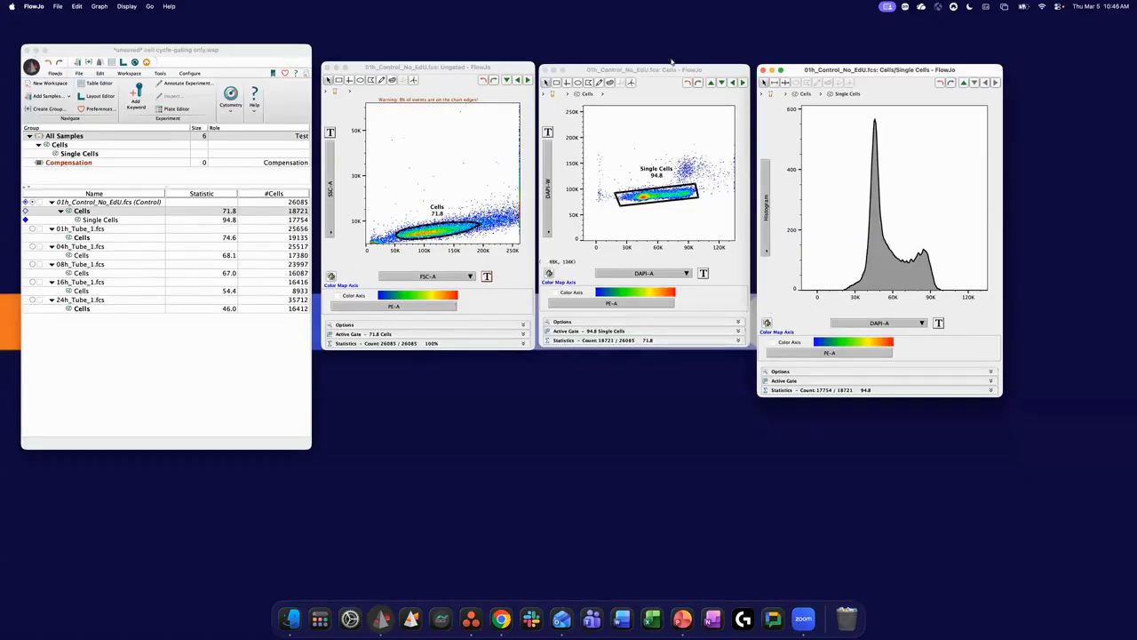
drag(671, 71, 672, 69)
click(858, 69)
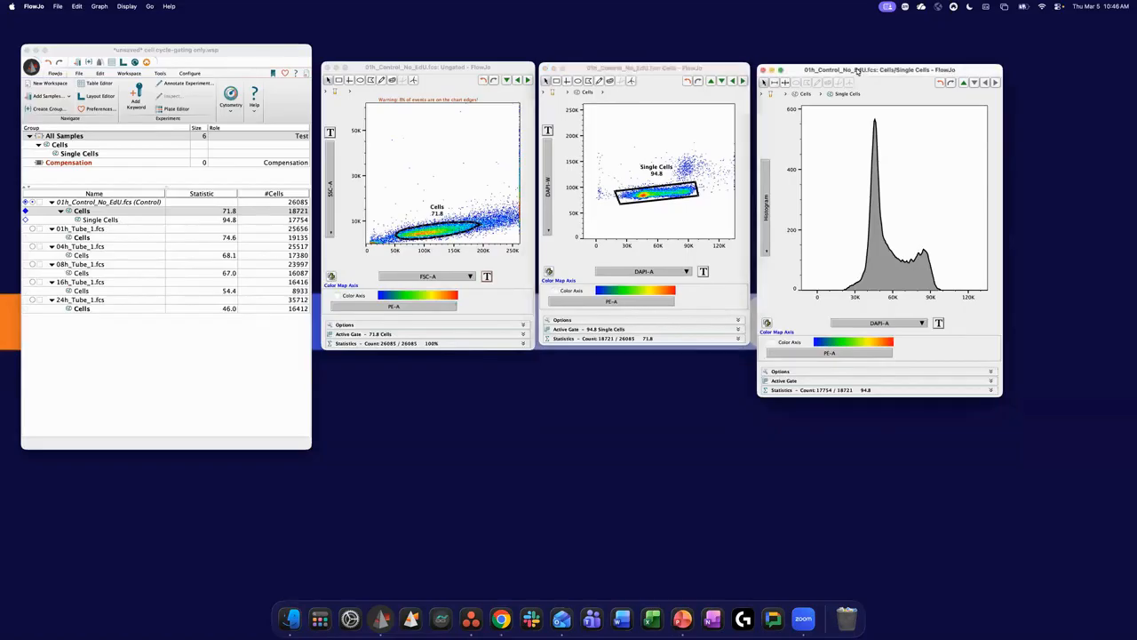
drag(858, 69, 857, 67)
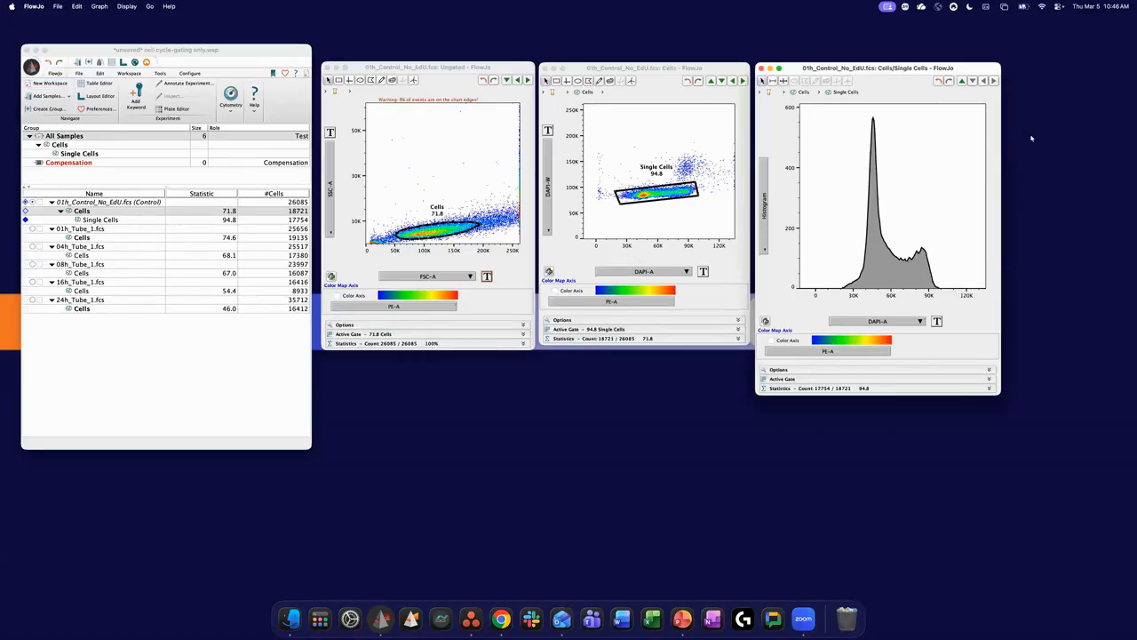
- Switch to Chrome and open the Flow_TechNotes_Doublet-Discrimination_20170918.pdf in a new tab, going to its Doublet Discrimination introduction
click(501, 618)
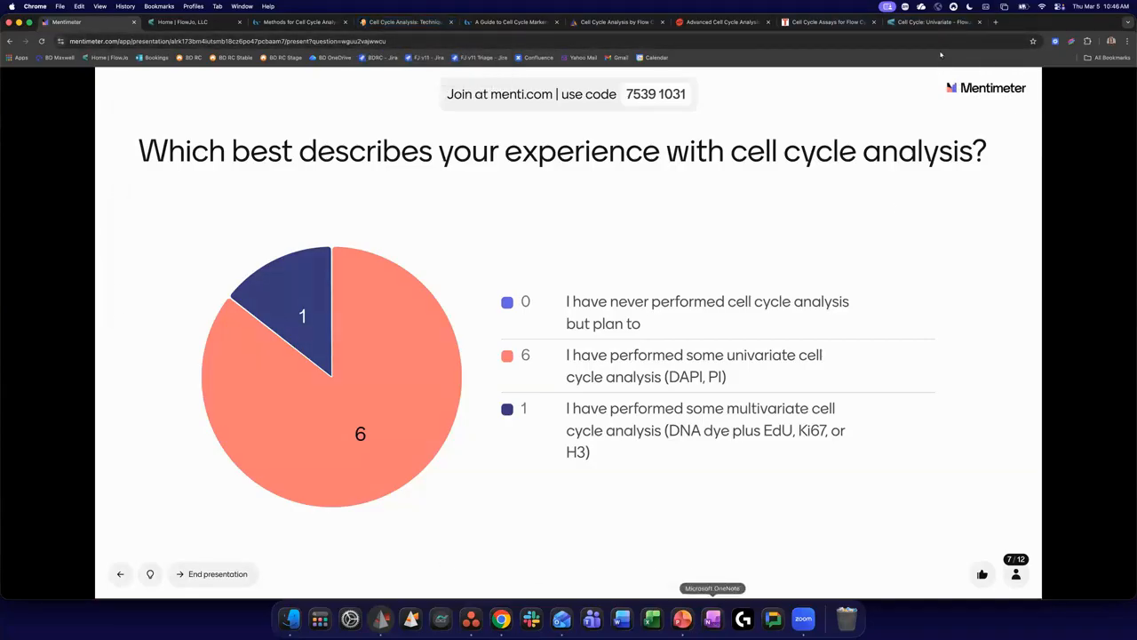
key(super+t)
click(807, 40)
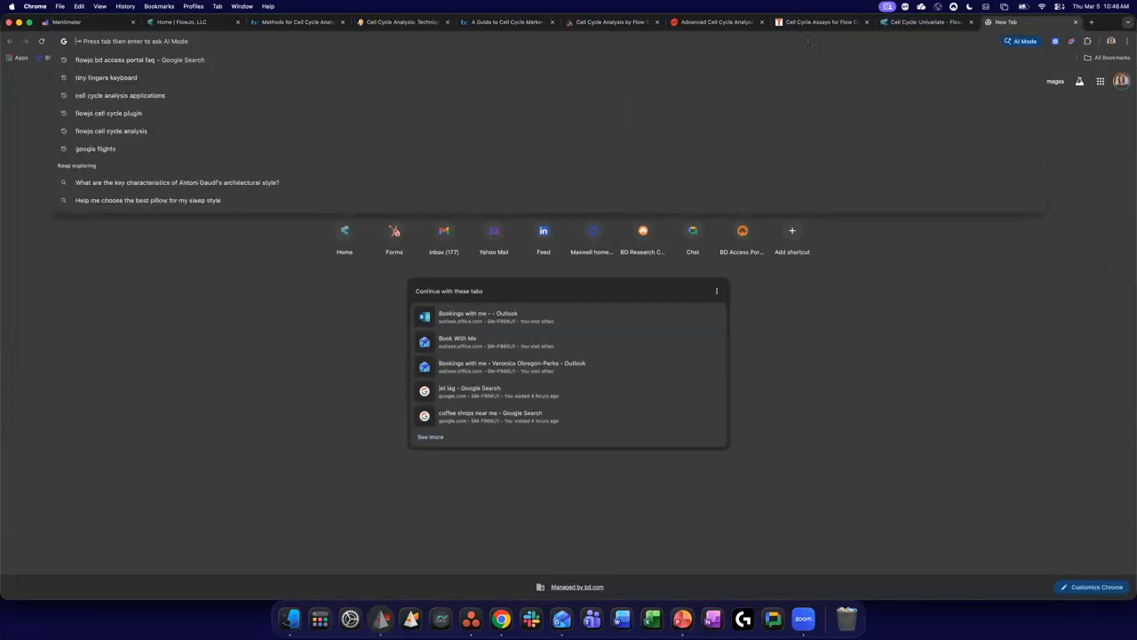
text(doub)
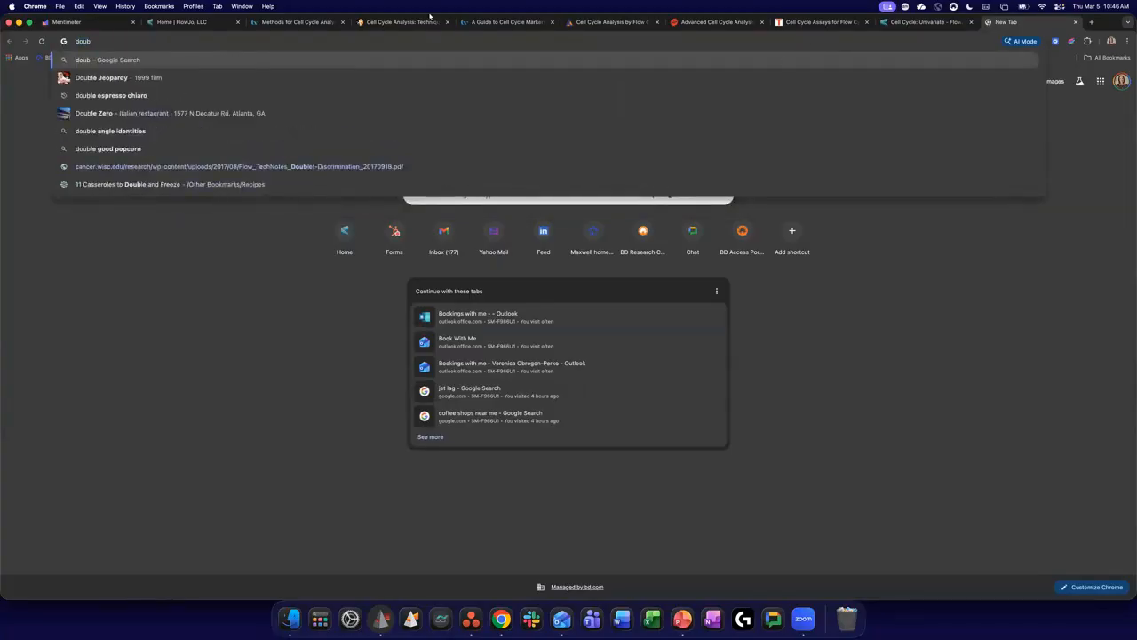
click(301, 167)
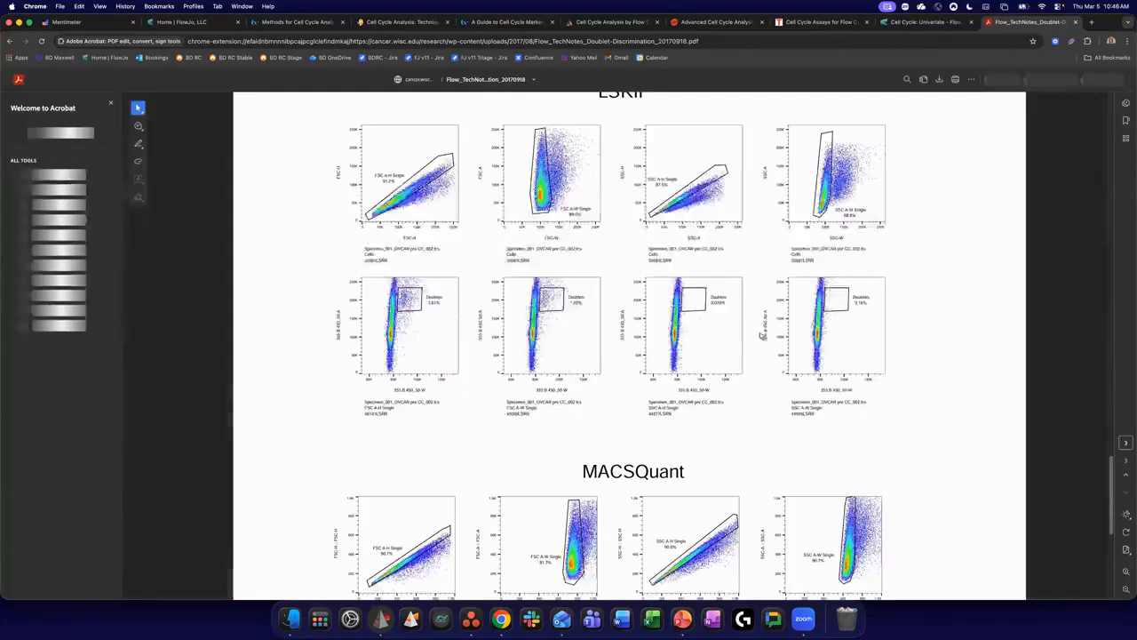
drag(1108, 444, 1100, 134)
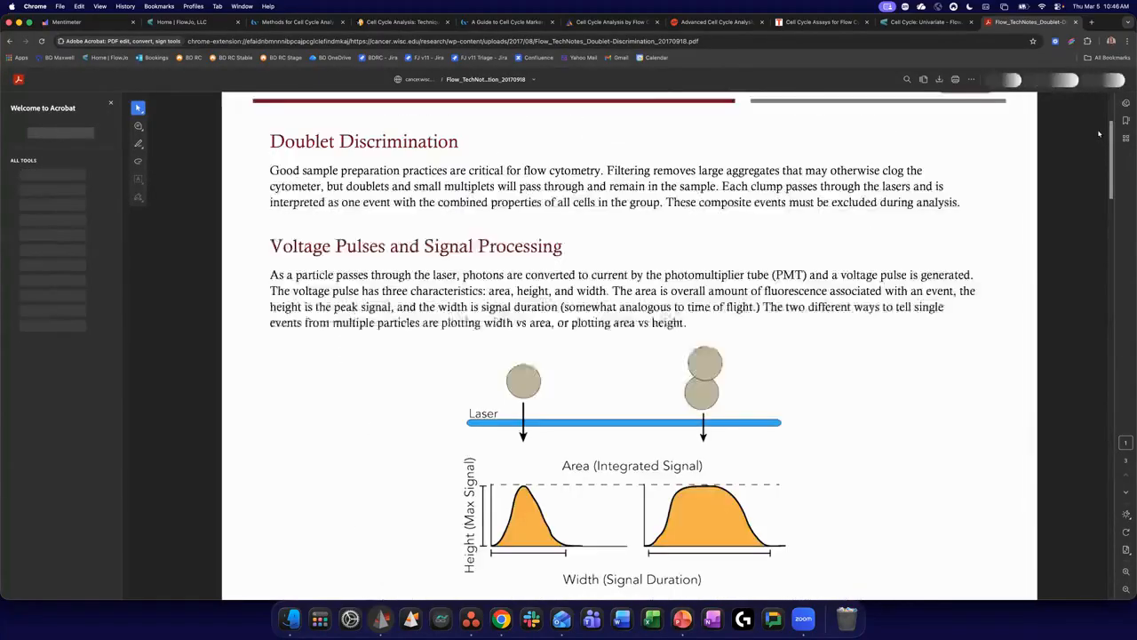
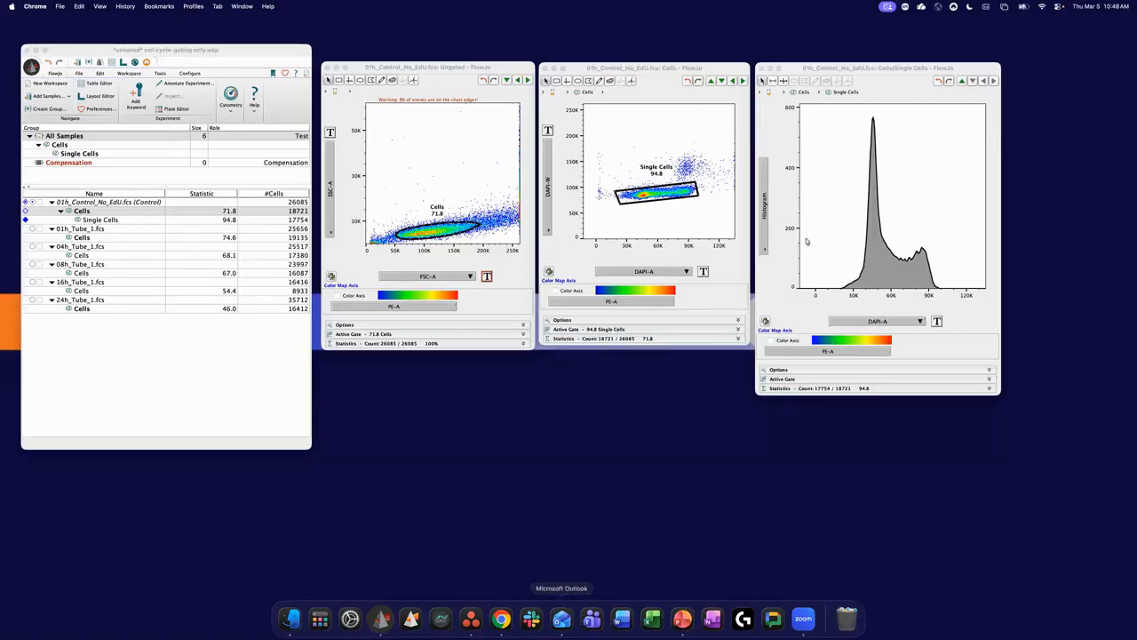
- Return to FlowJo and switch the Single Cells histogram's DAPI-A axis to log scale and back to linear
drag(853, 70, 855, 70)
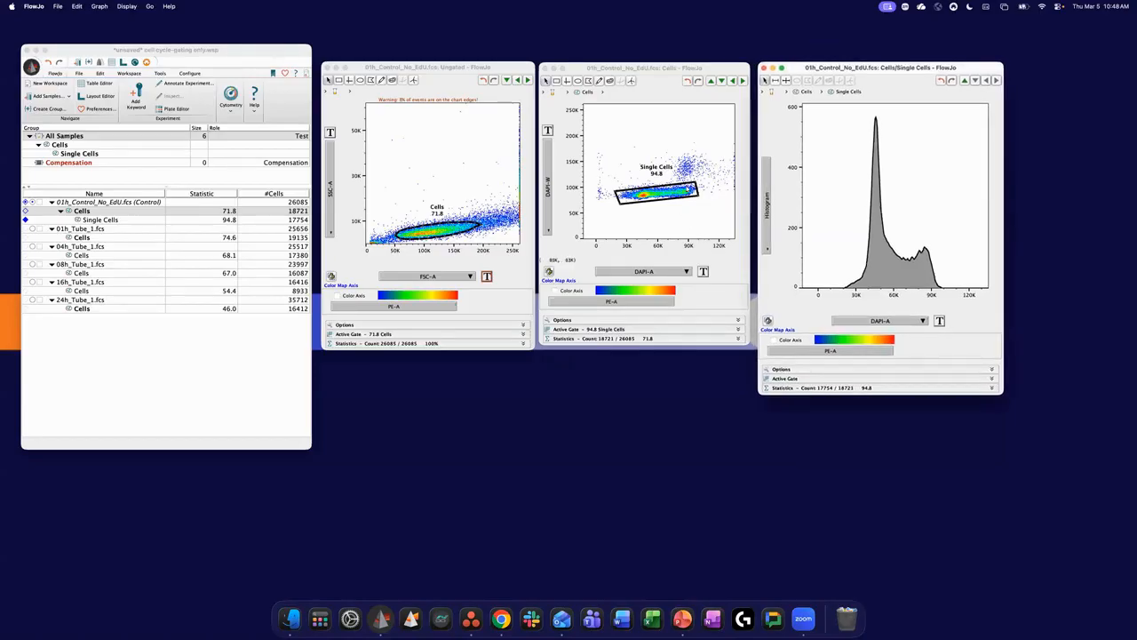
right_click(692, 148)
click(691, 146)
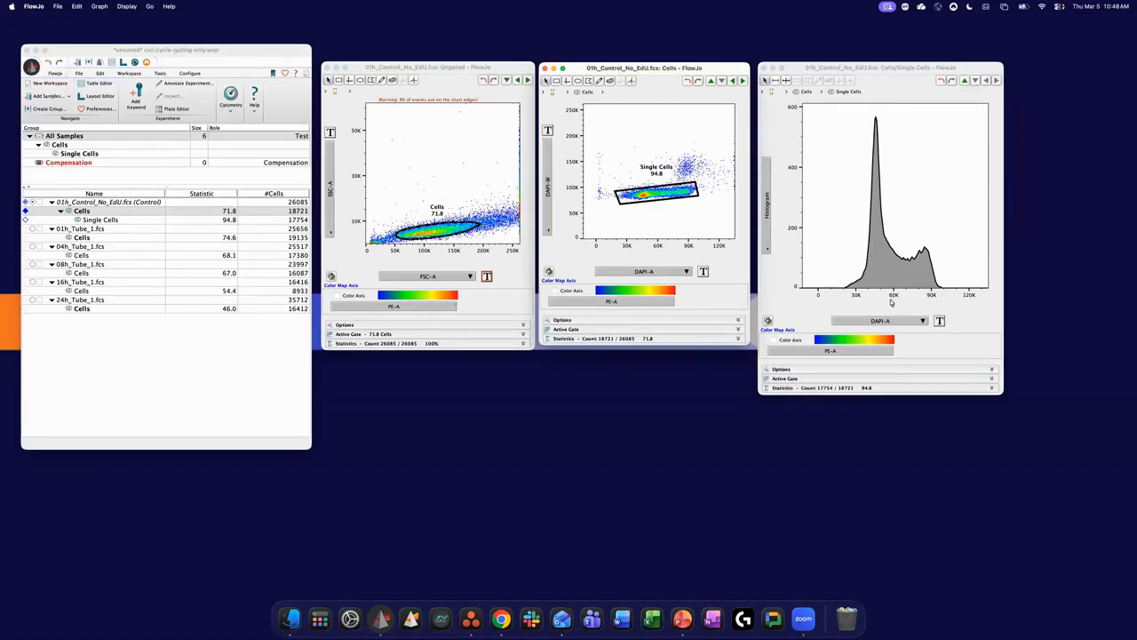
click(941, 321)
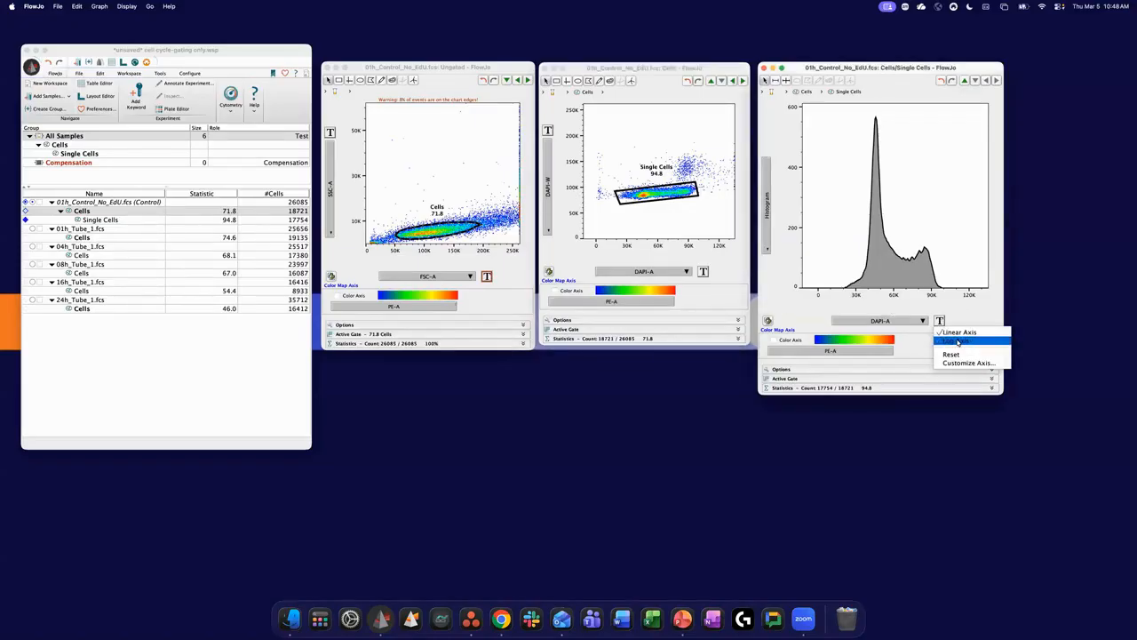
click(959, 342)
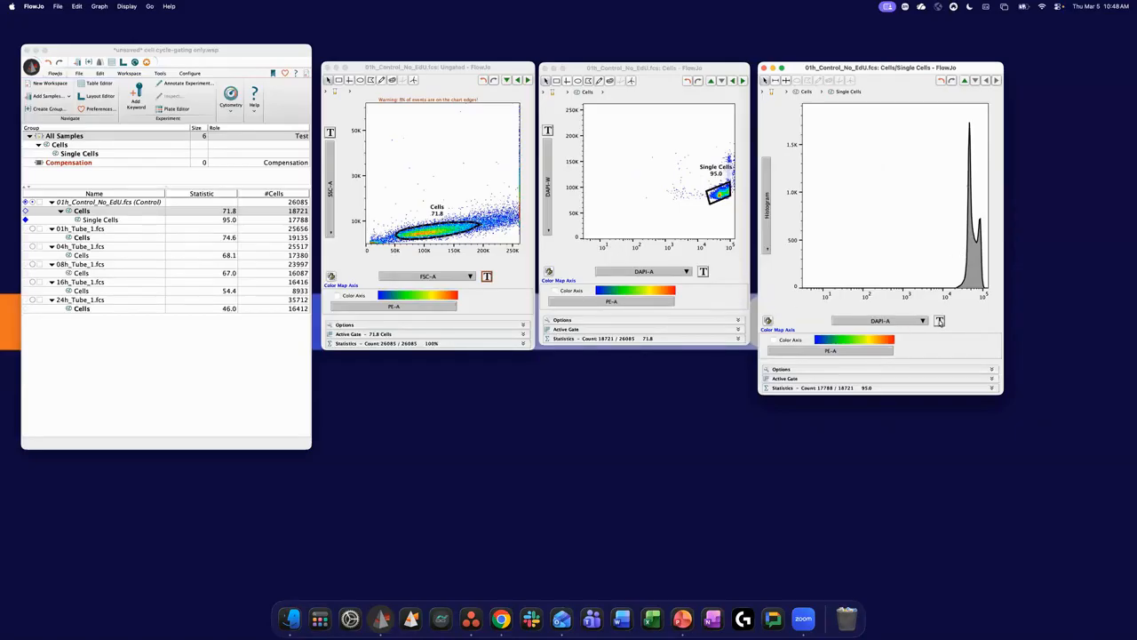
click(940, 322)
click(957, 331)
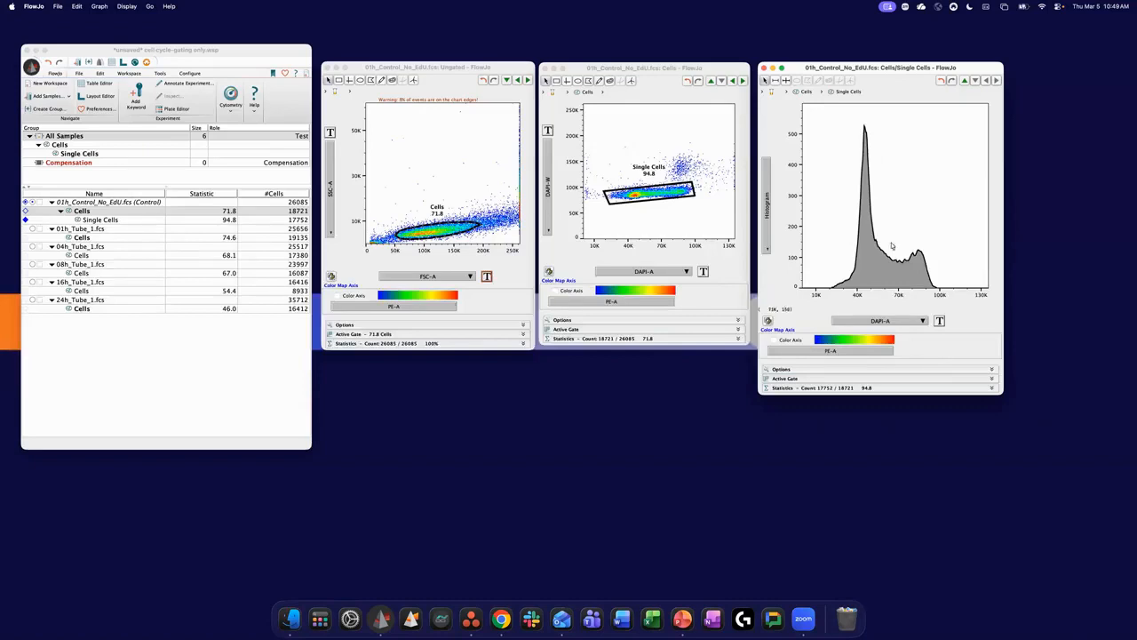
- Try a custom DAPI-A axis range of about 12302 to 122989 in the axis transform window, and close it without applying
click(941, 322)
click(974, 365)
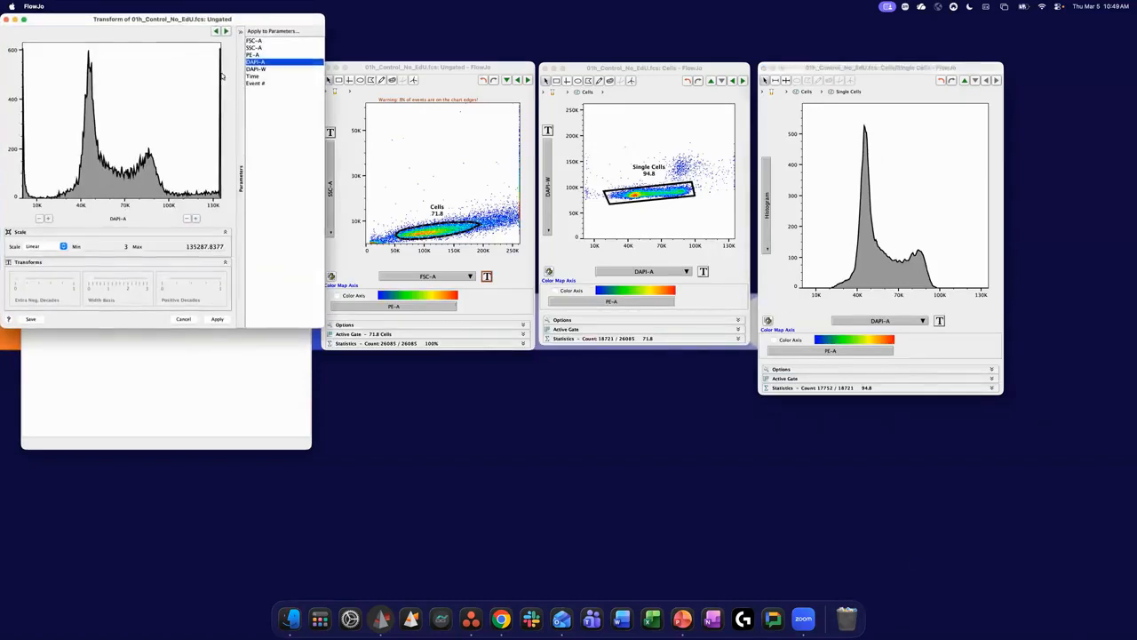
drag(258, 14, 695, 219)
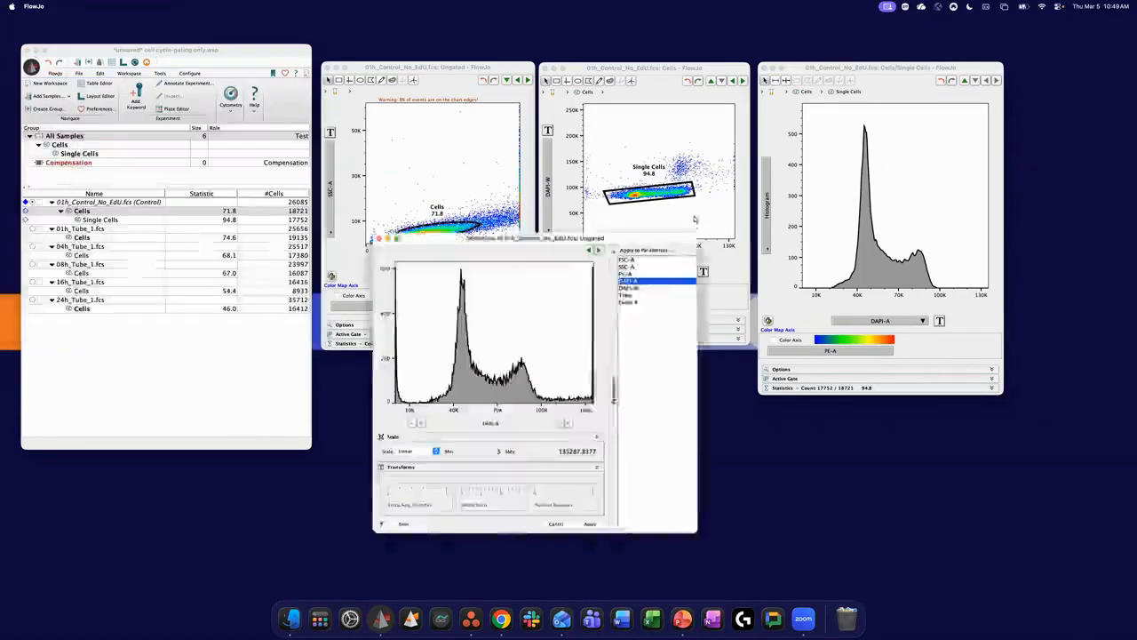
click(636, 400)
click(636, 399)
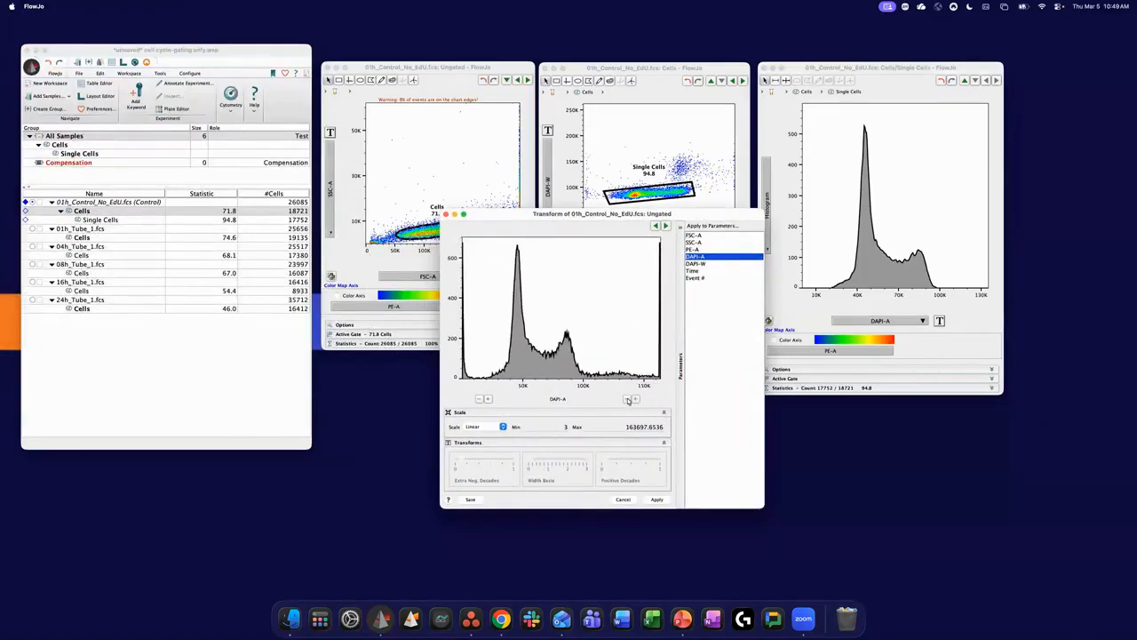
click(628, 400)
click(629, 400)
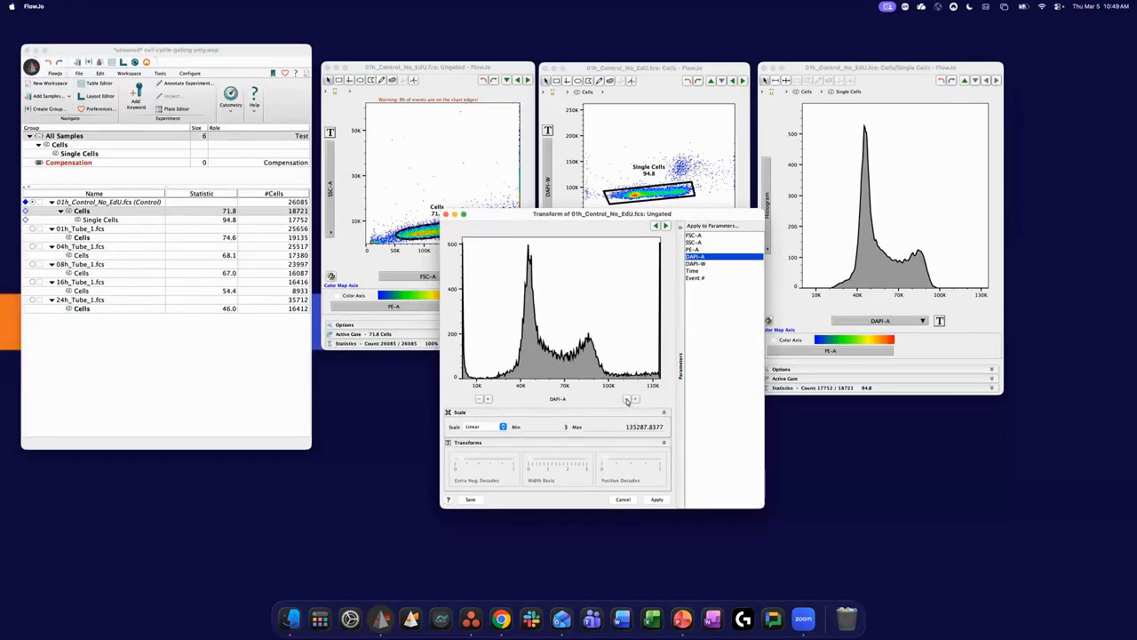
click(628, 400)
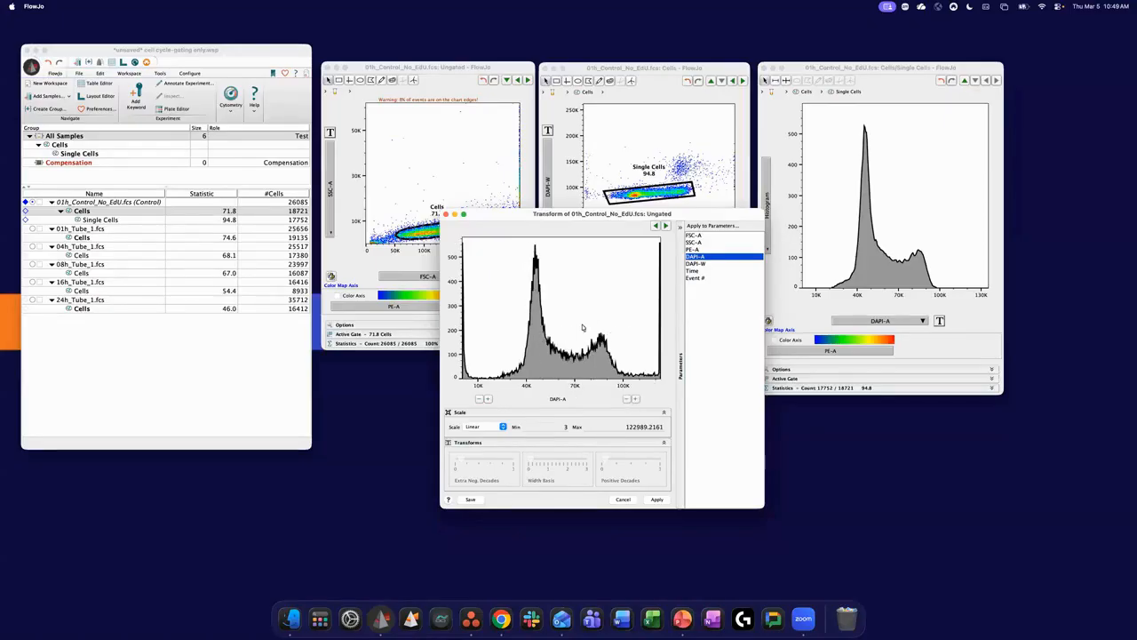
click(487, 399)
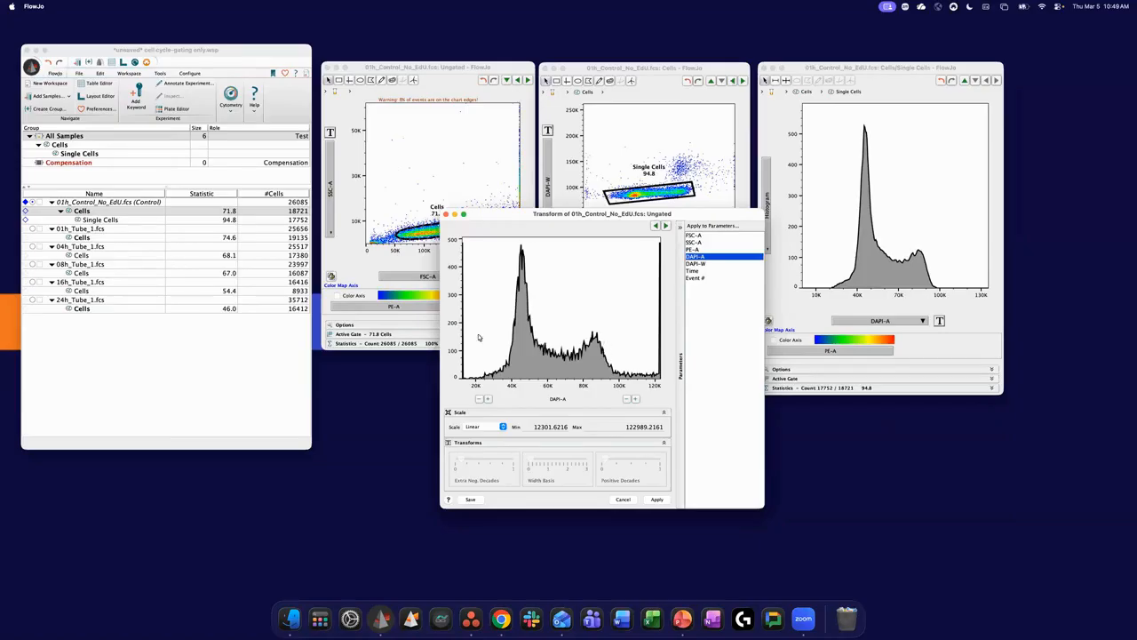
drag(578, 213, 552, 192)
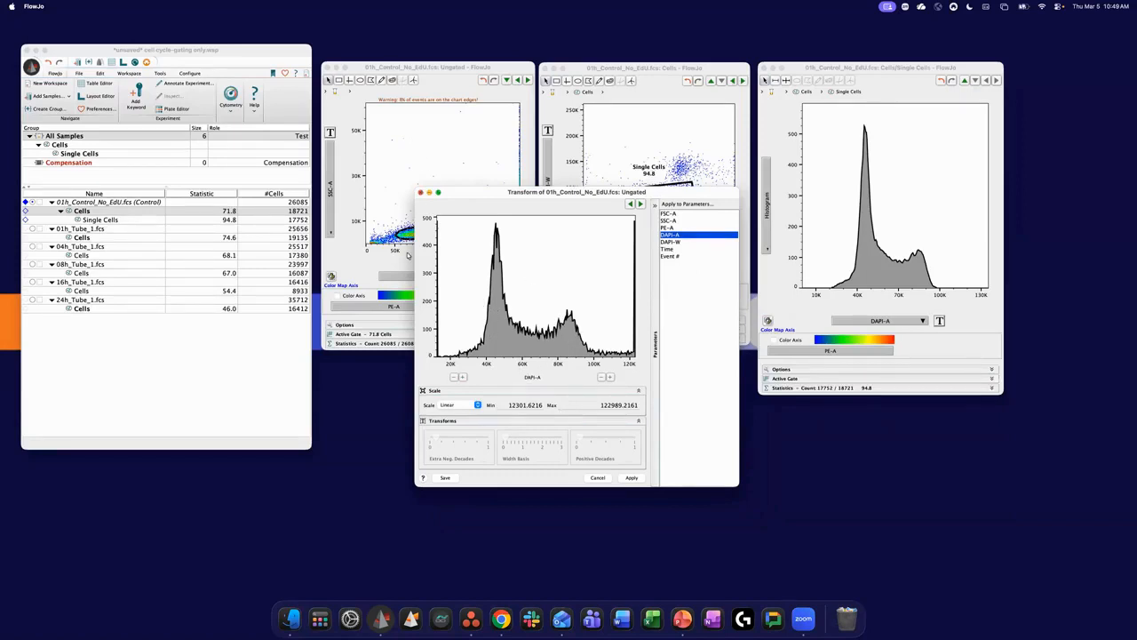
click(420, 191)
- Close the Single Cells histogram, the Cells plot and the ungated plot
click(763, 67)
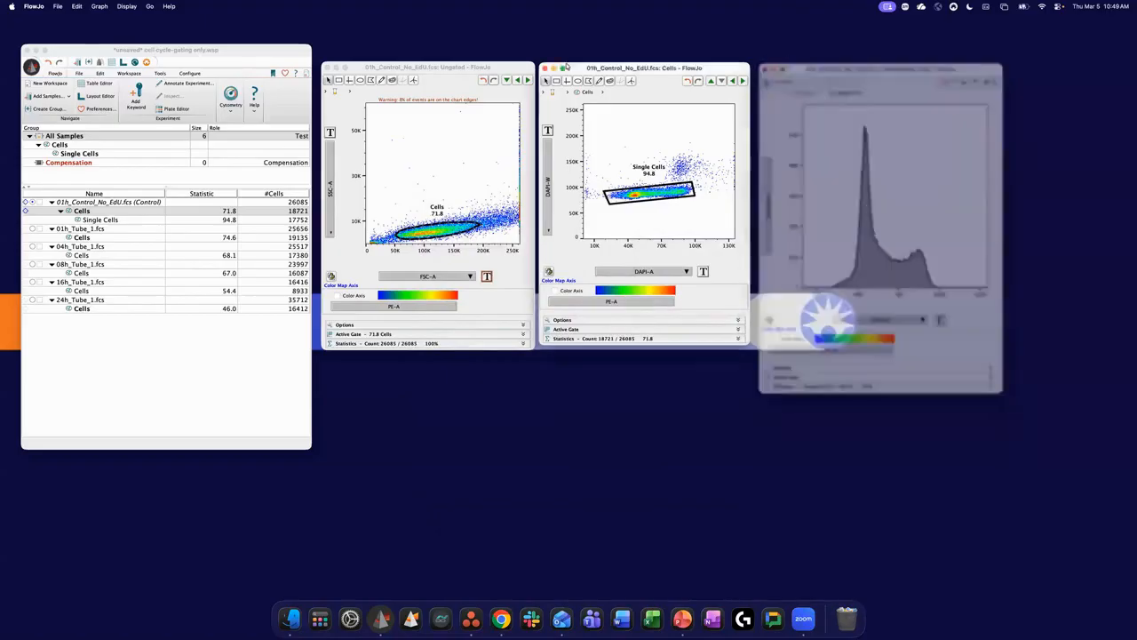
click(545, 67)
click(326, 67)
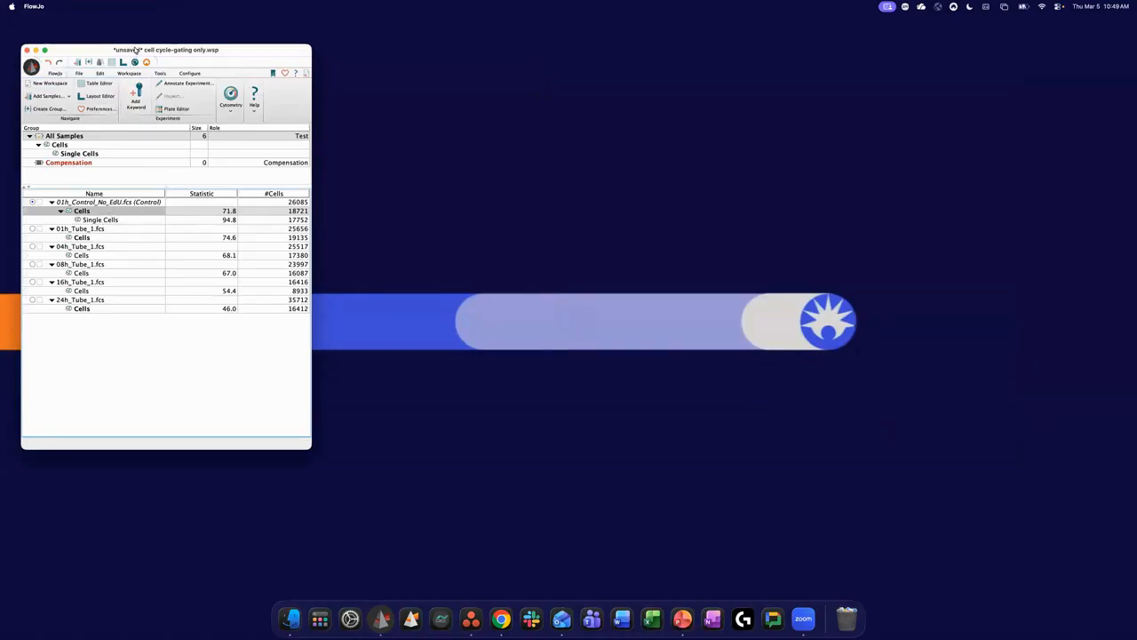
- Run Cell Cycle modeling on the Cells population of 01h_Control_No_EdU.fcs
drag(136, 50, 138, 40)
click(161, 66)
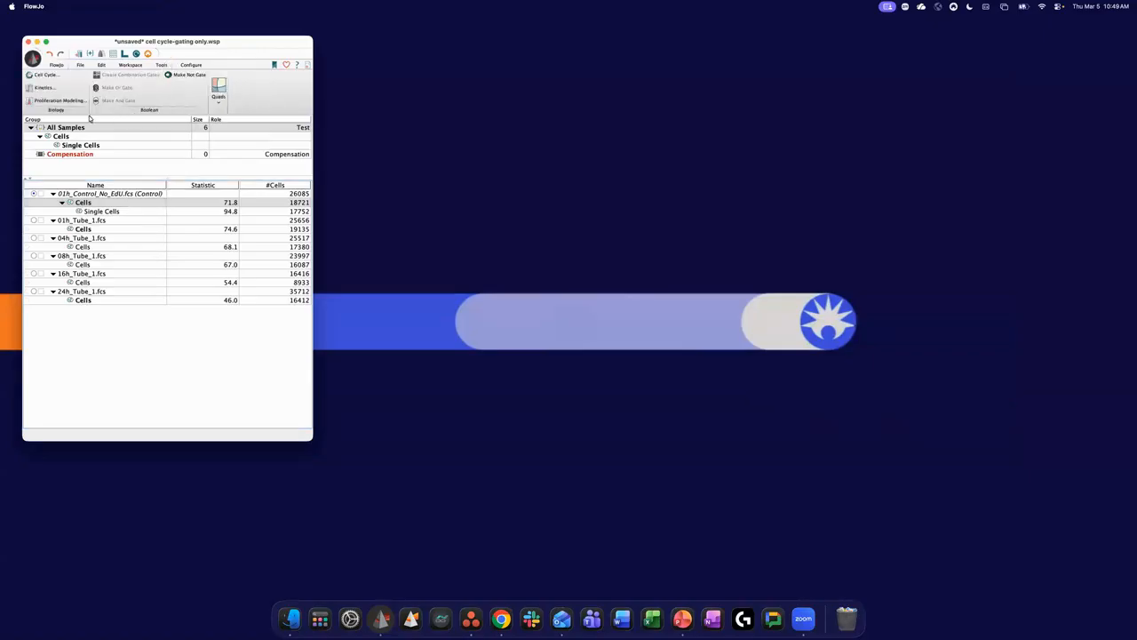
click(56, 77)
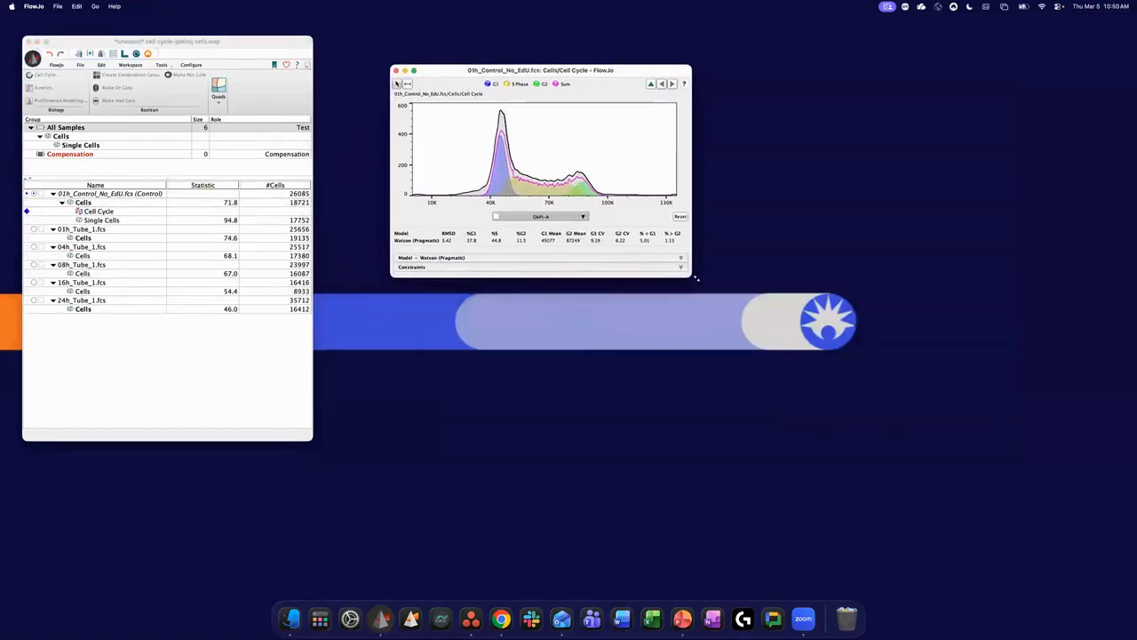
- Enlarge the Cell Cycle window and expand its Model and Constraints sections
drag(697, 278, 837, 446)
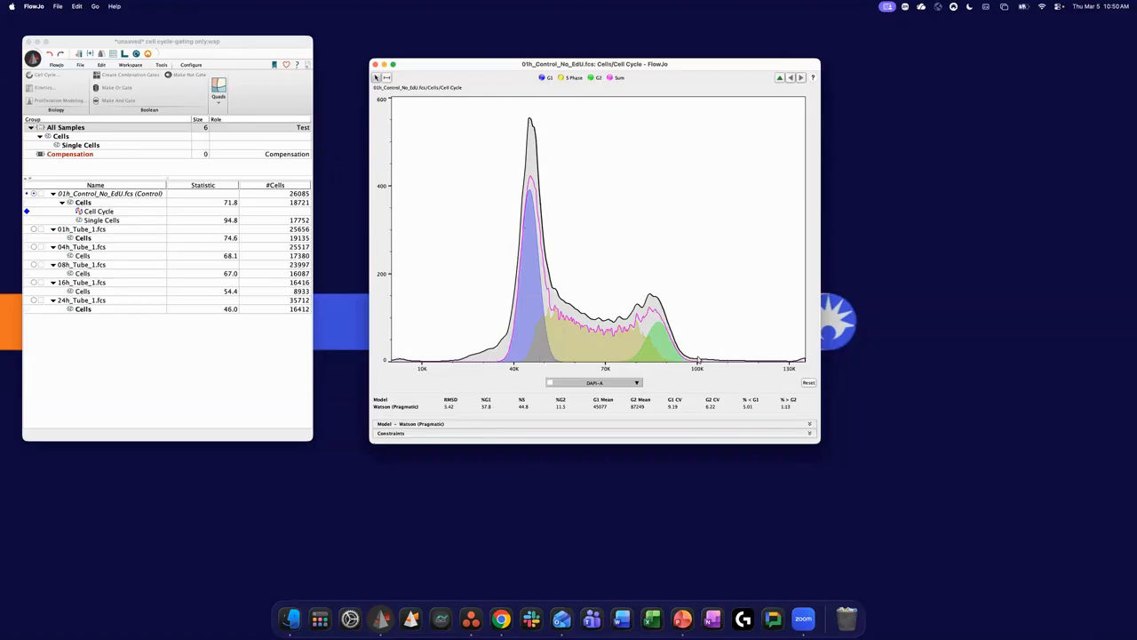
click(807, 423)
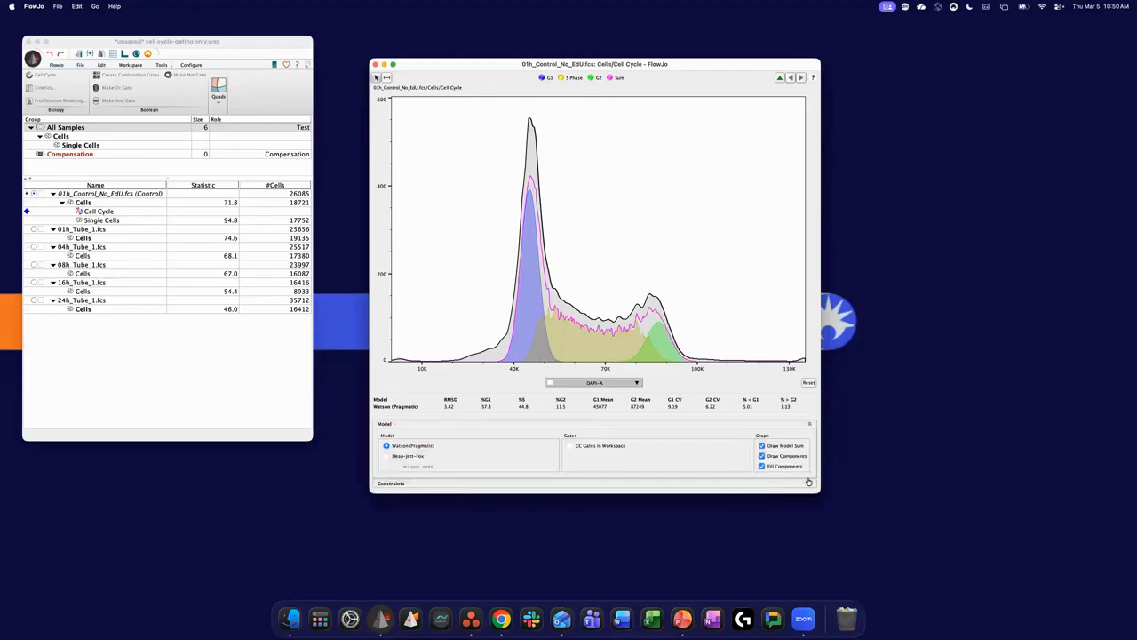
click(809, 484)
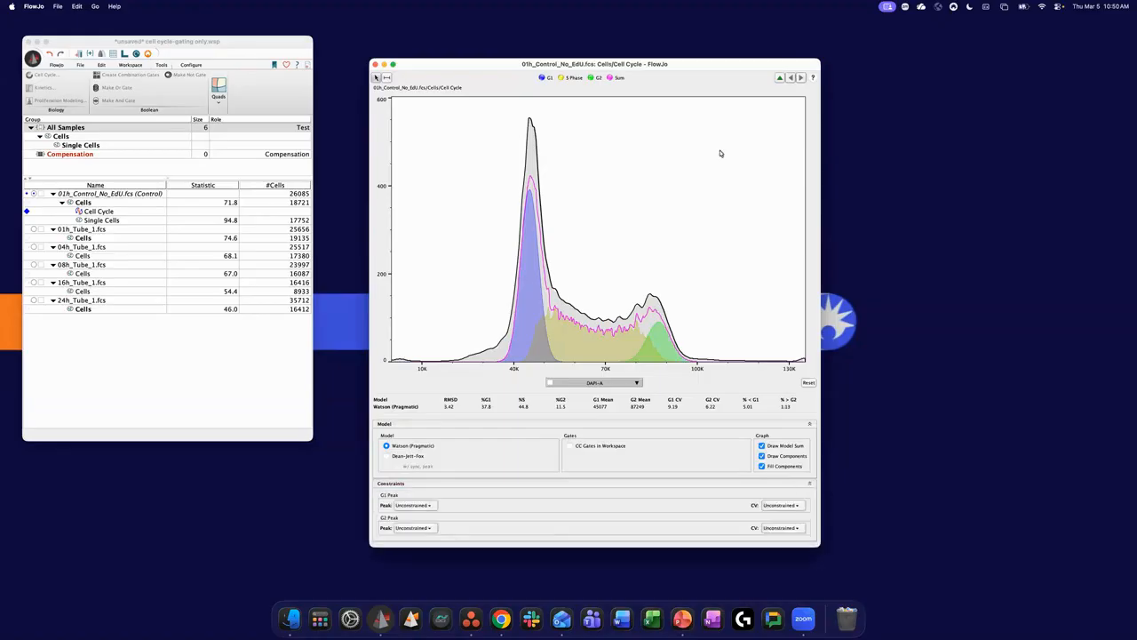
- Turn the display of the model sum, the components and the component fill off and back on, comparing the cell cycle graph
click(761, 445)
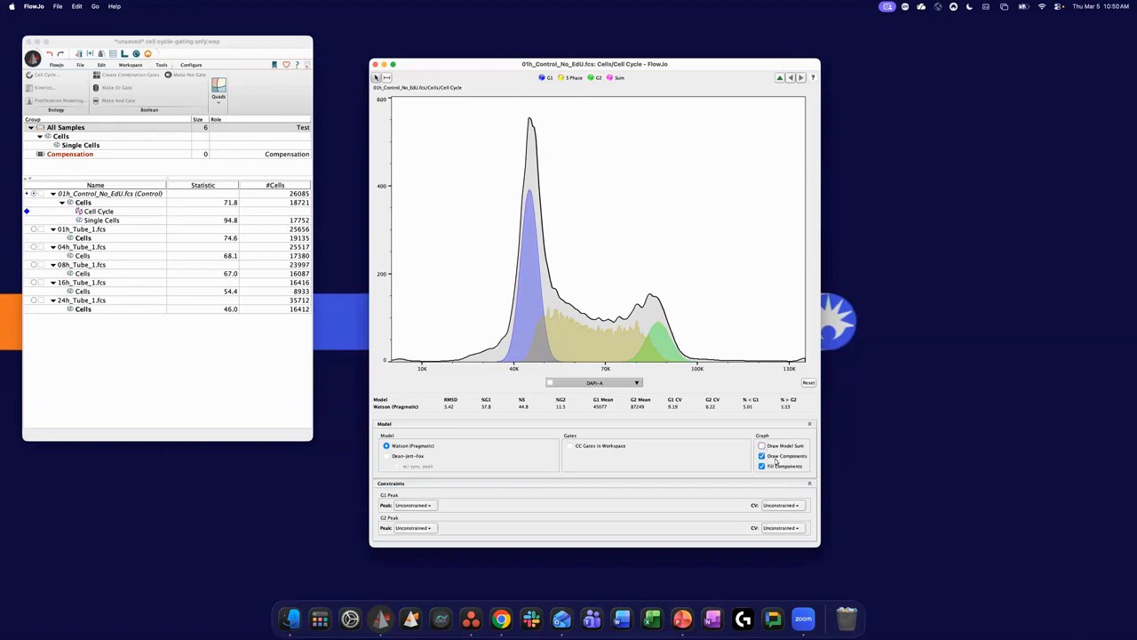
click(762, 456)
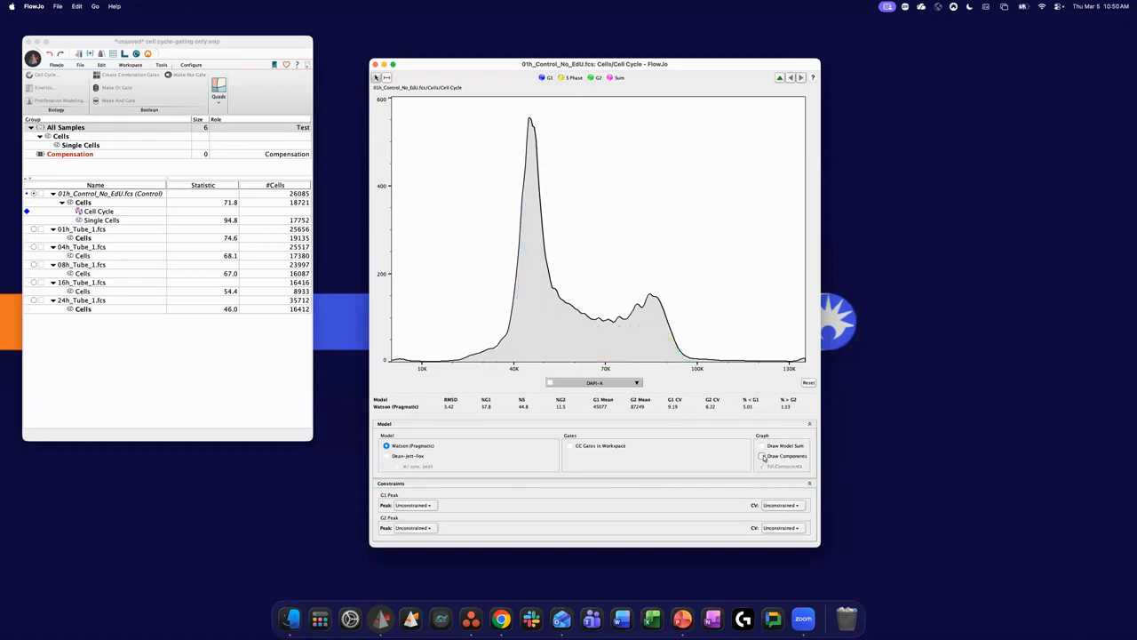
click(762, 456)
click(762, 445)
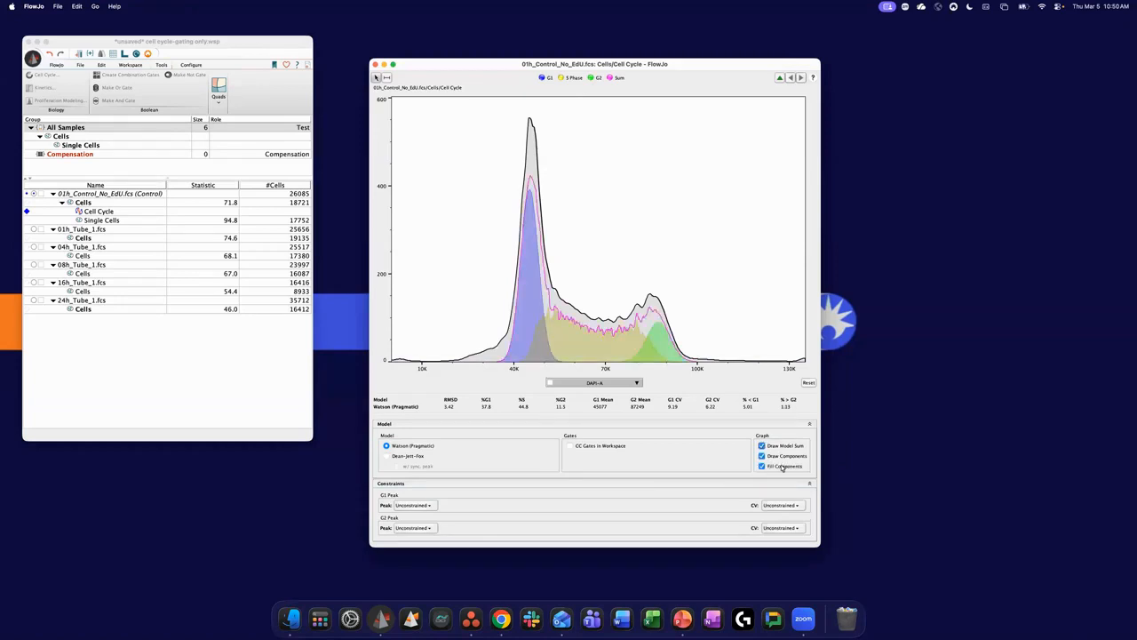
click(761, 466)
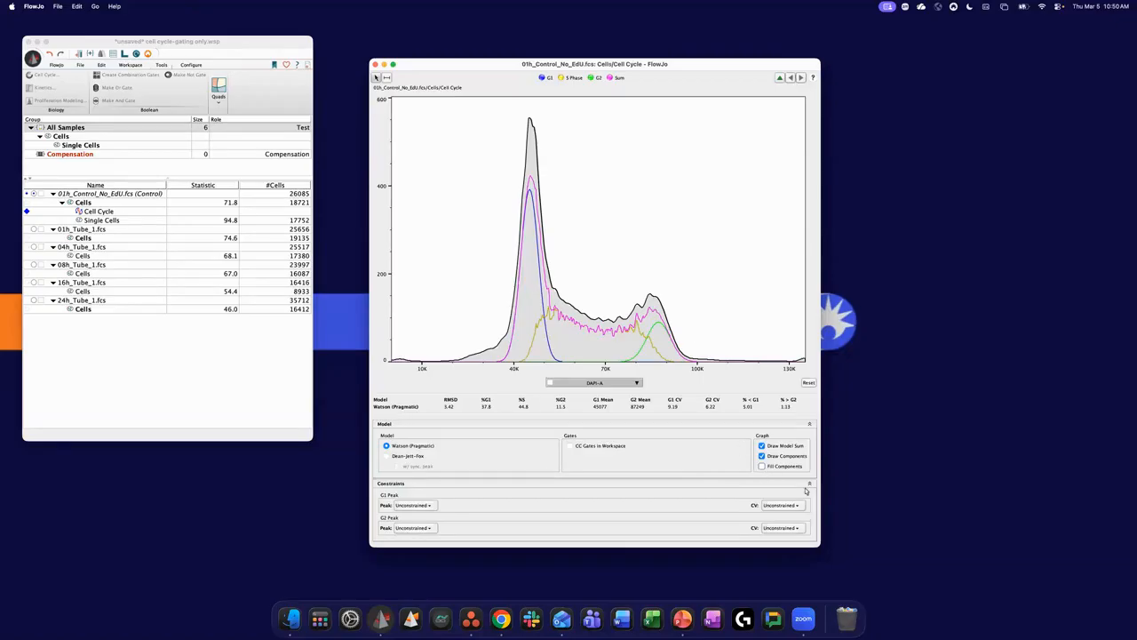
click(762, 465)
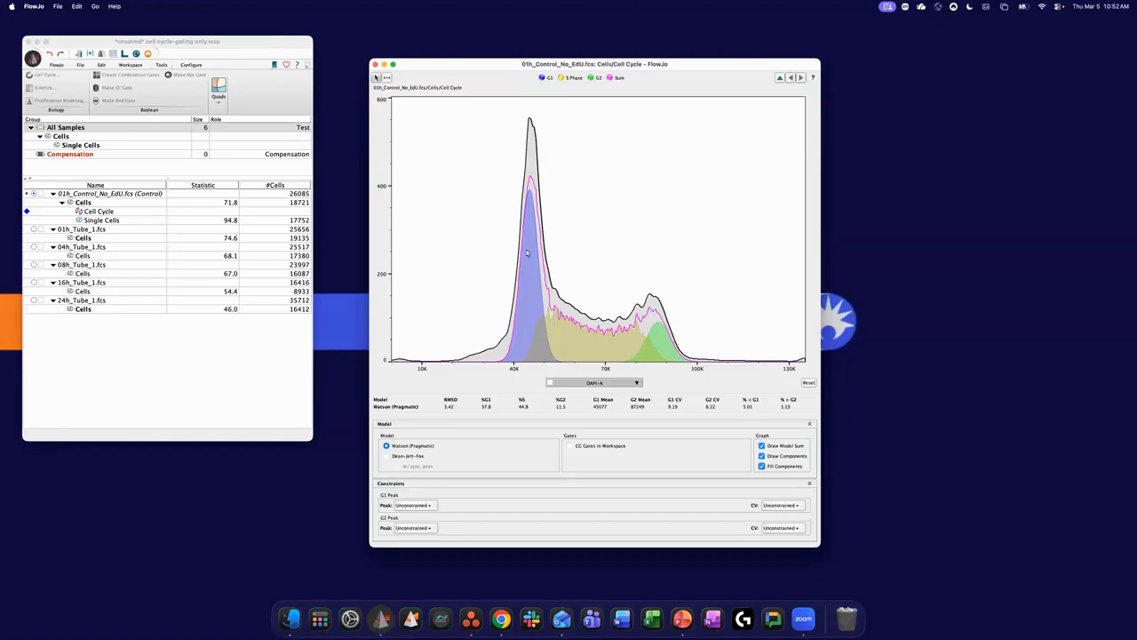
- Compare the Dean-Jett-Fox fit, including its sync peak option, with the Watson (Pragmatic) fit, ending on Watson (Pragmatic)
click(386, 456)
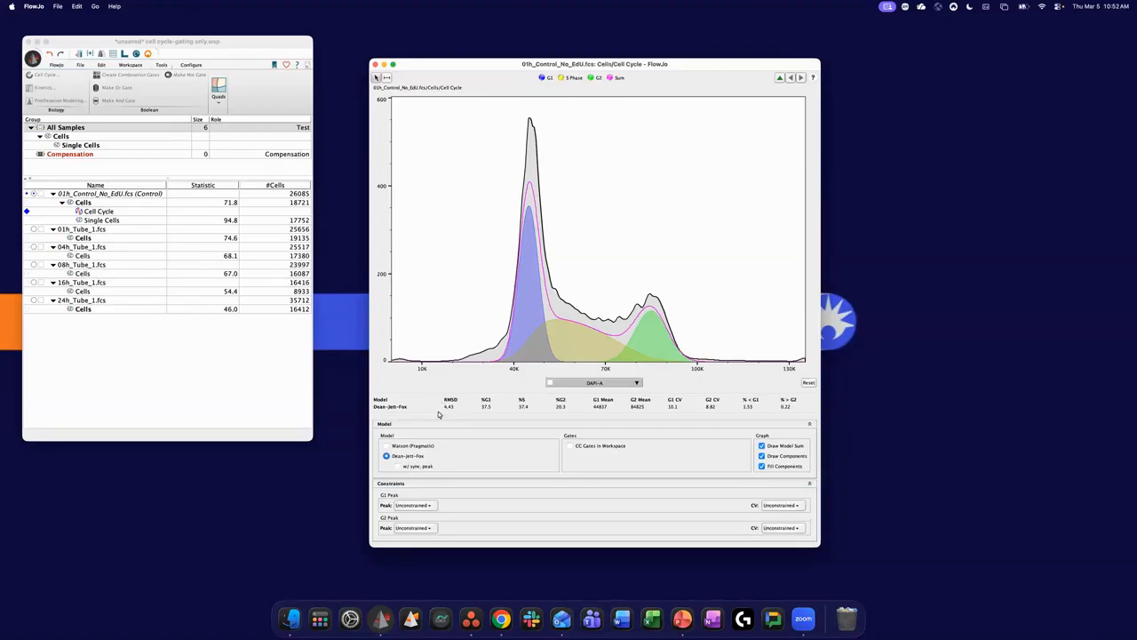
click(388, 445)
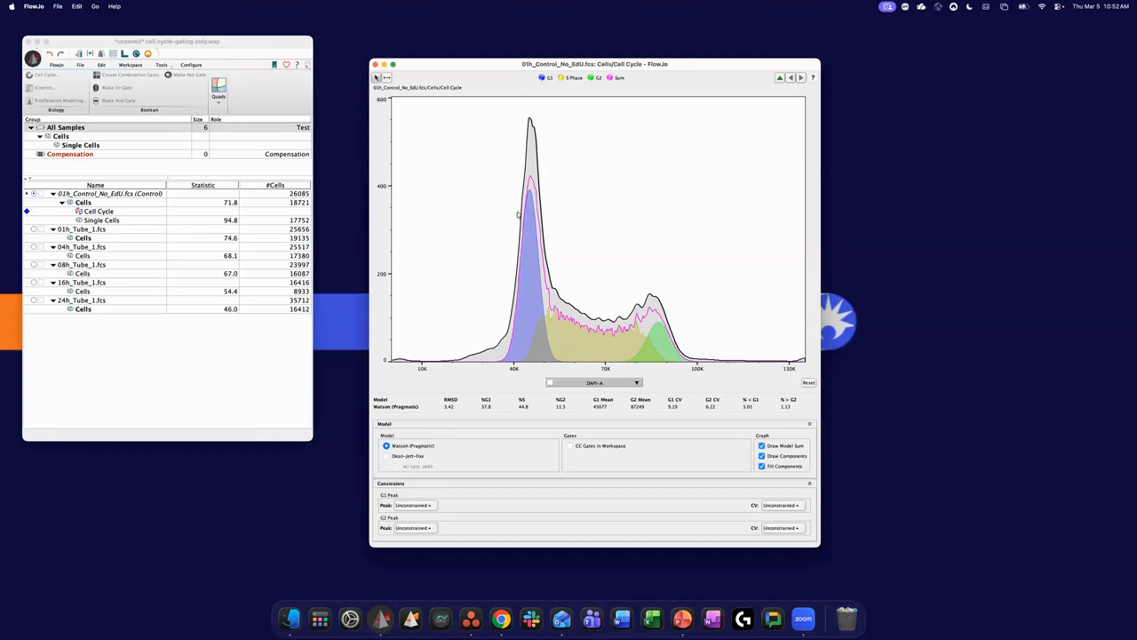
click(388, 456)
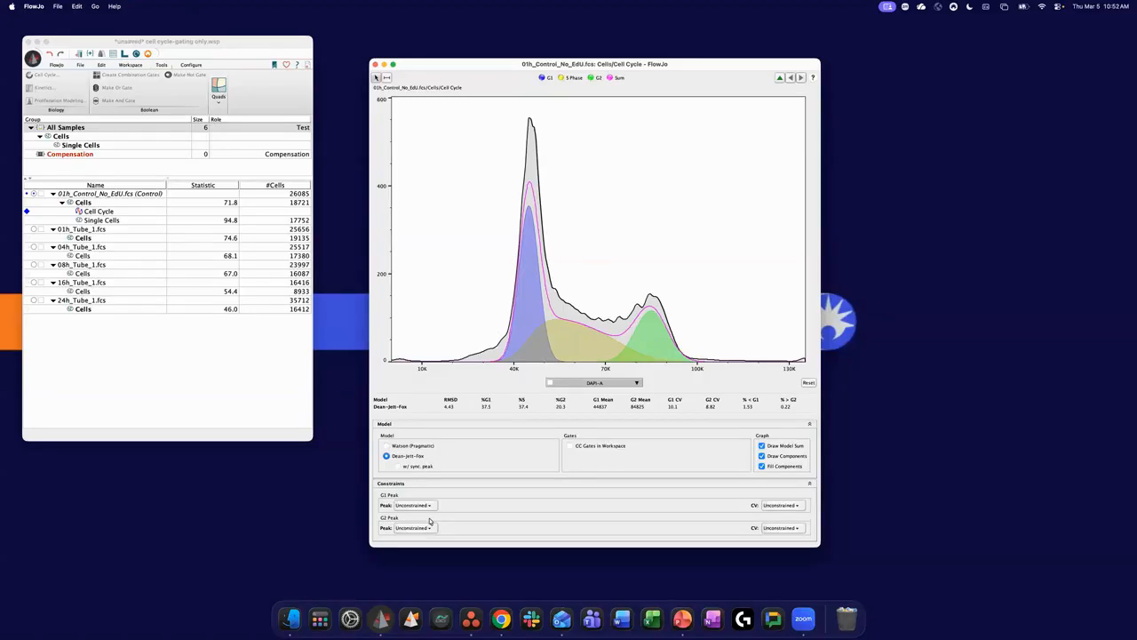
click(399, 467)
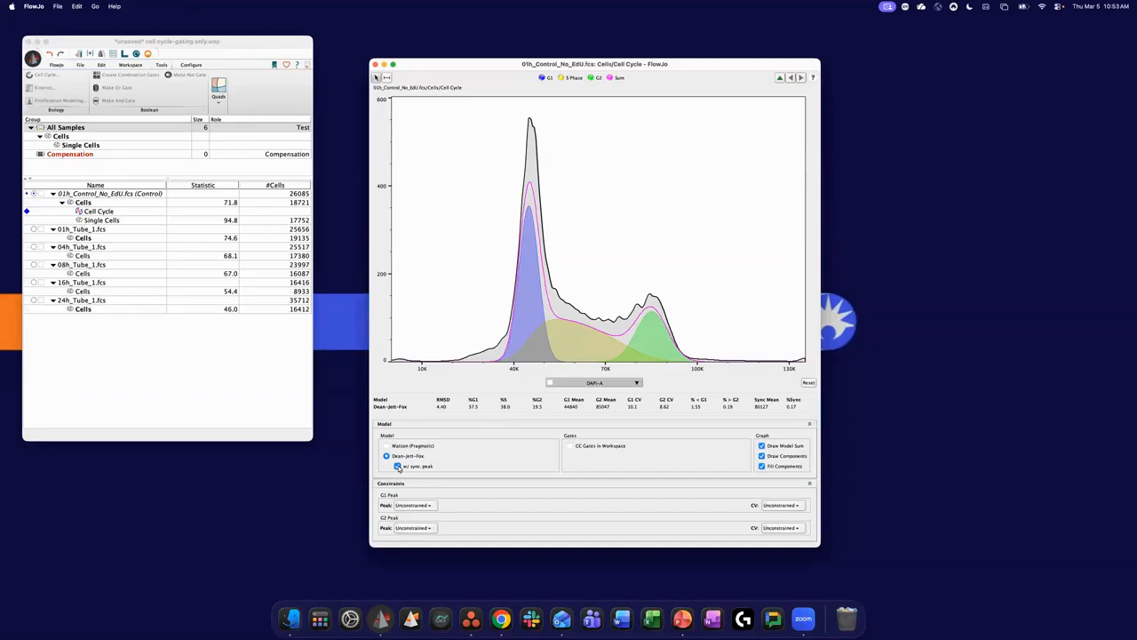
click(388, 445)
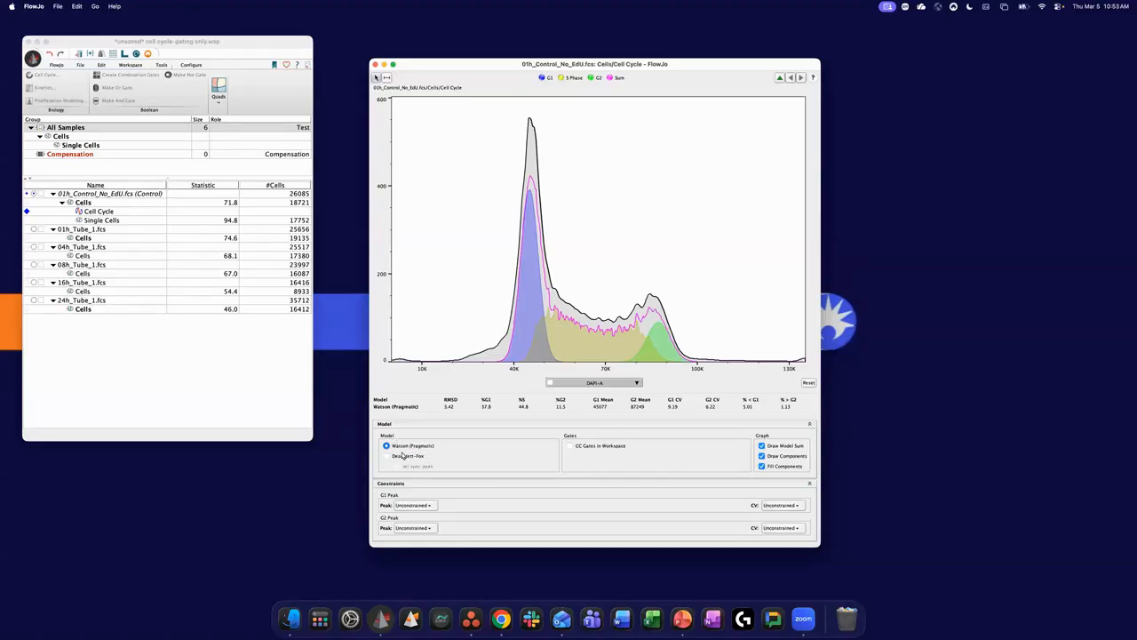
- Collapse the Model section, try constraining the G2 peak's CV to the G1 CV, and return it to Unconstrained
click(809, 426)
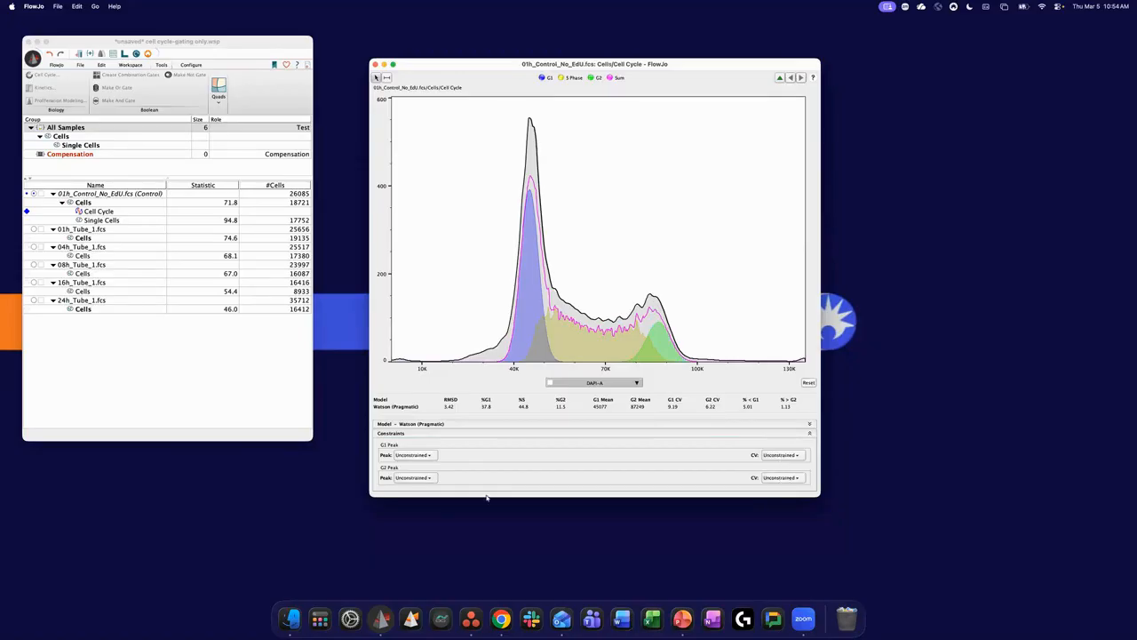
click(799, 480)
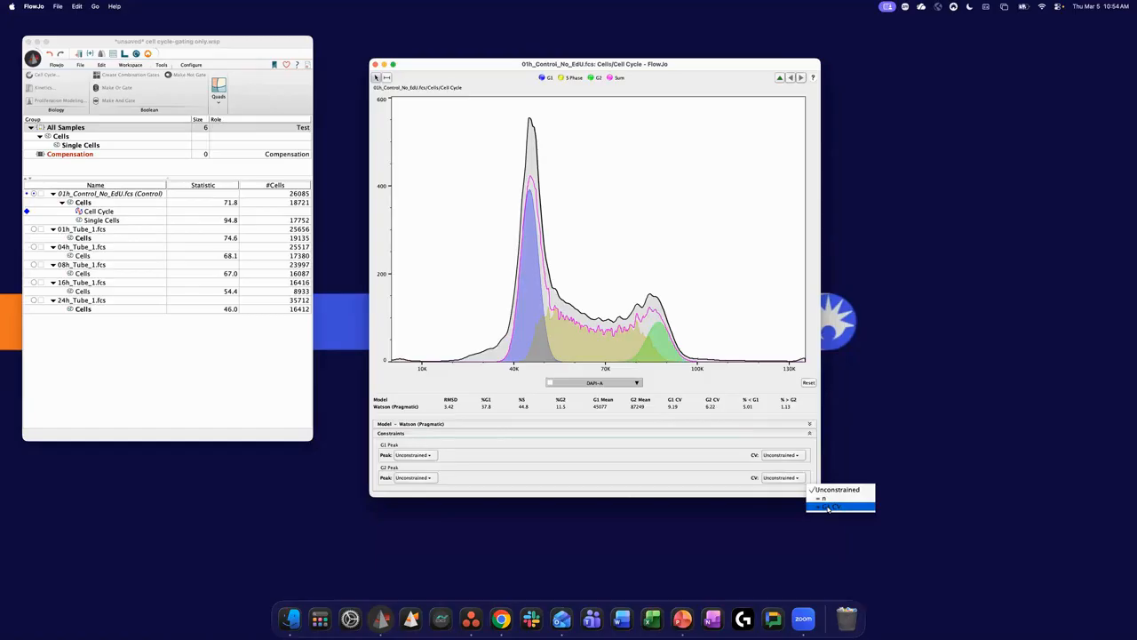
click(828, 508)
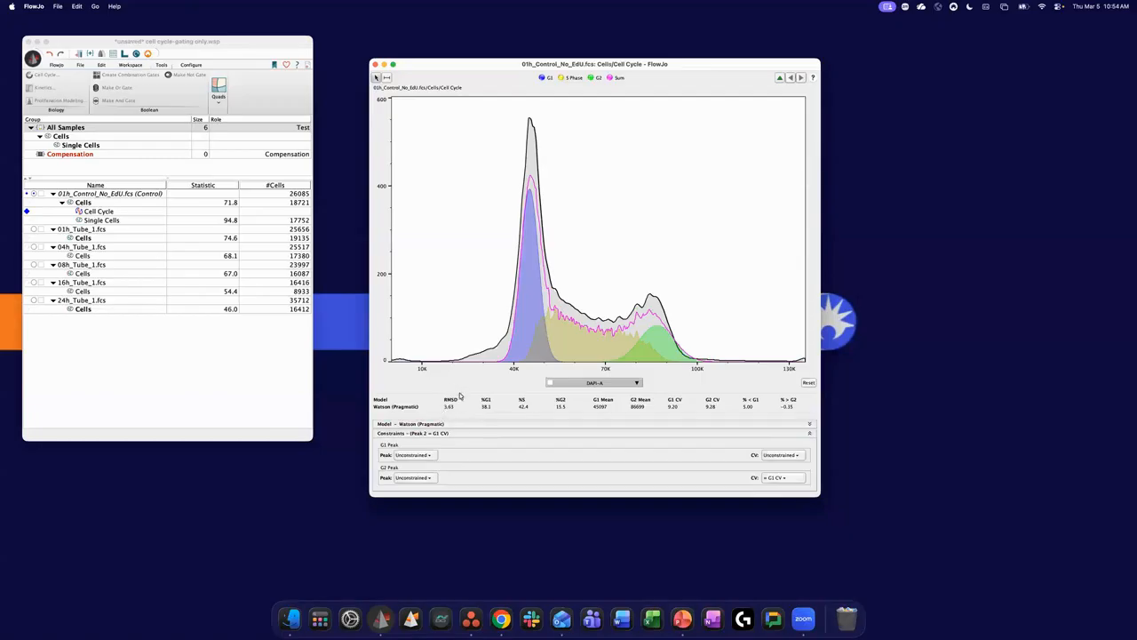
click(773, 480)
click(822, 487)
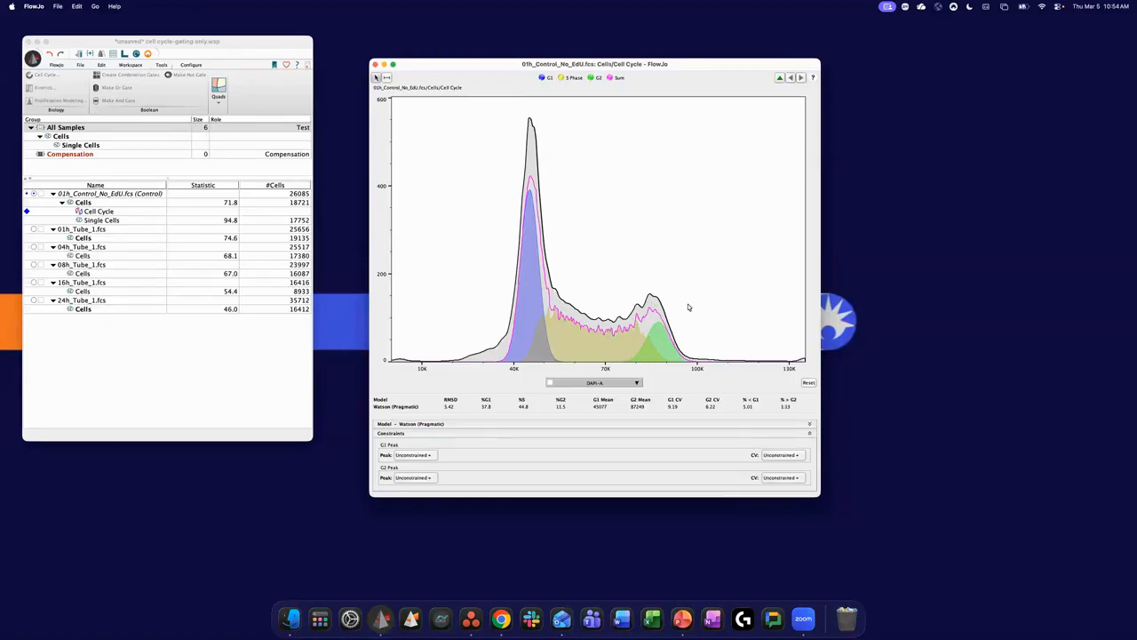
- Try constraining the G1 peak's CV to the G2 CV, and return it to Unconstrained
click(796, 460)
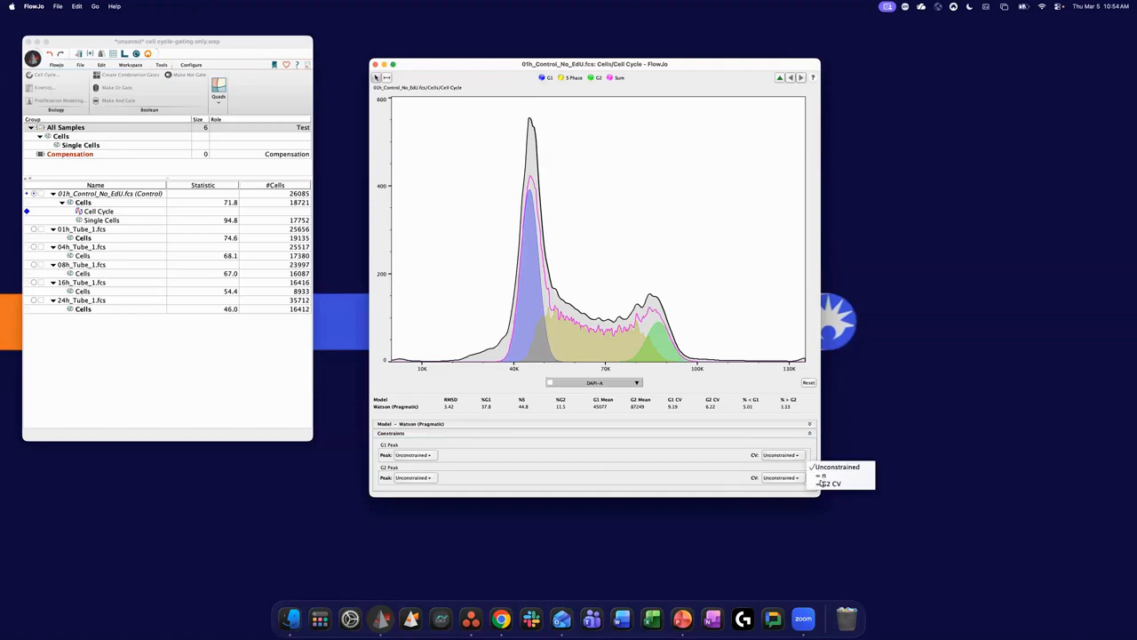
click(821, 485)
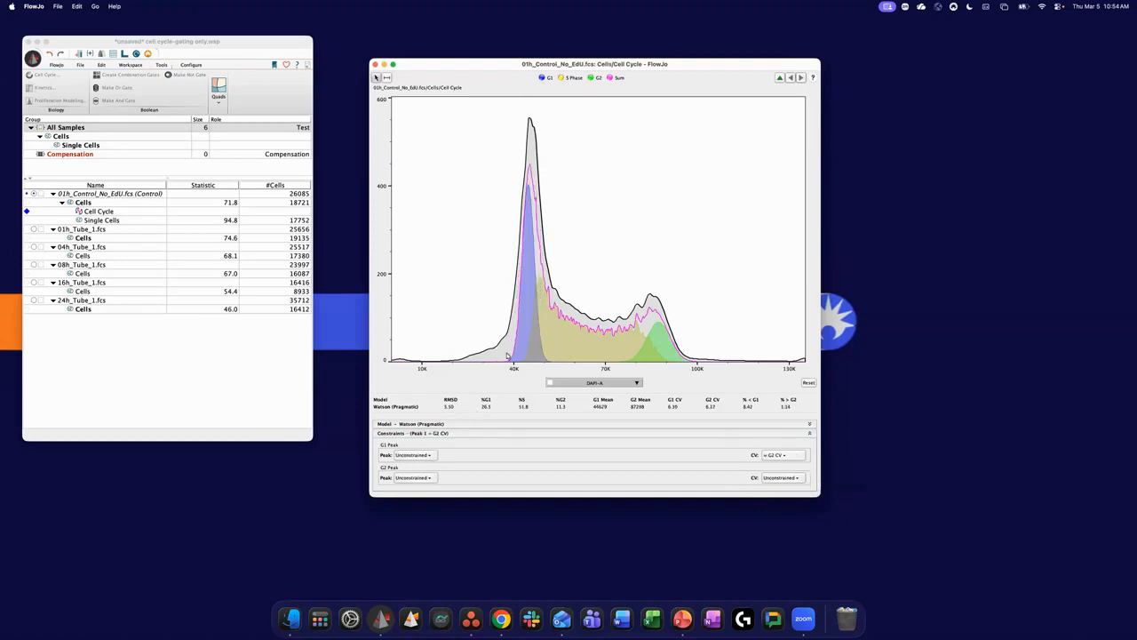
click(775, 456)
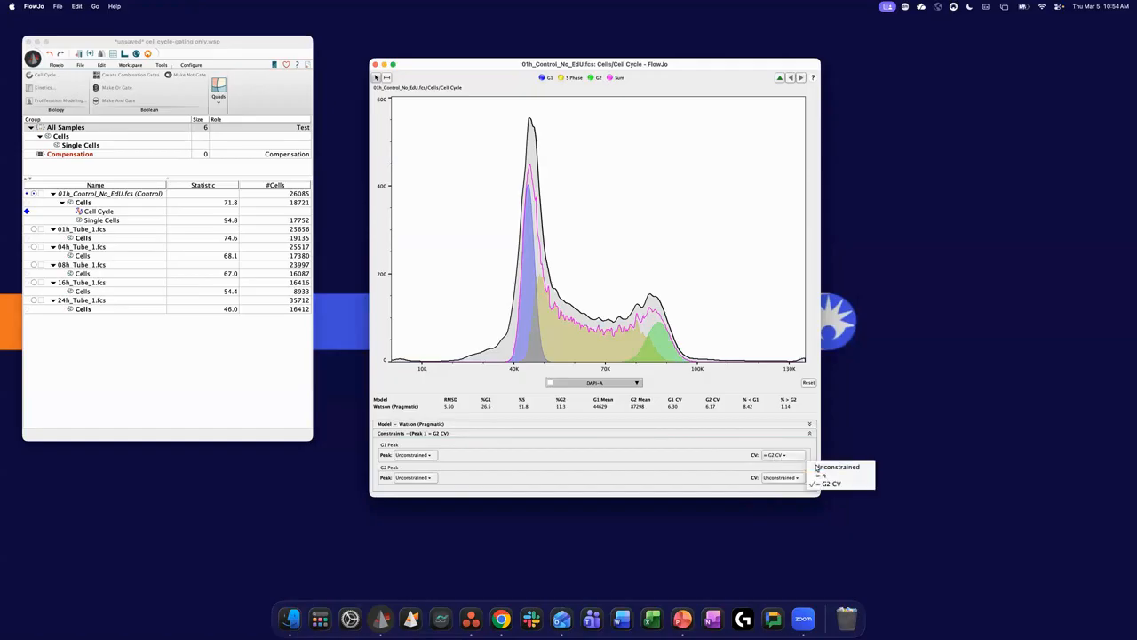
click(827, 465)
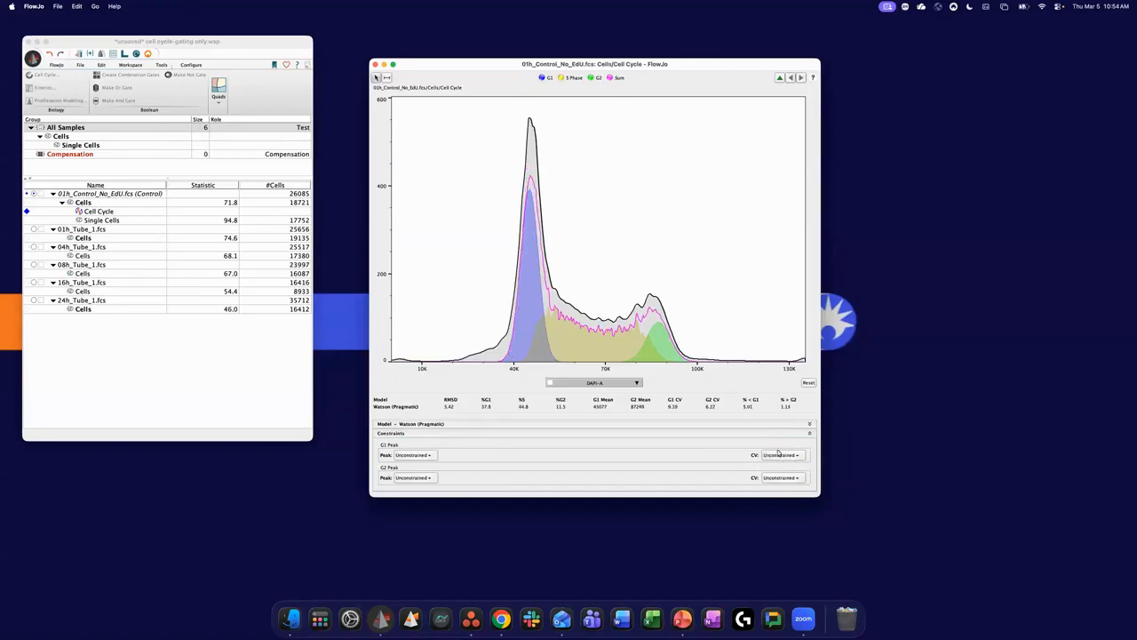
- Constrain the G1 peak's CV to a fixed value n, trying 9 and 10
click(791, 456)
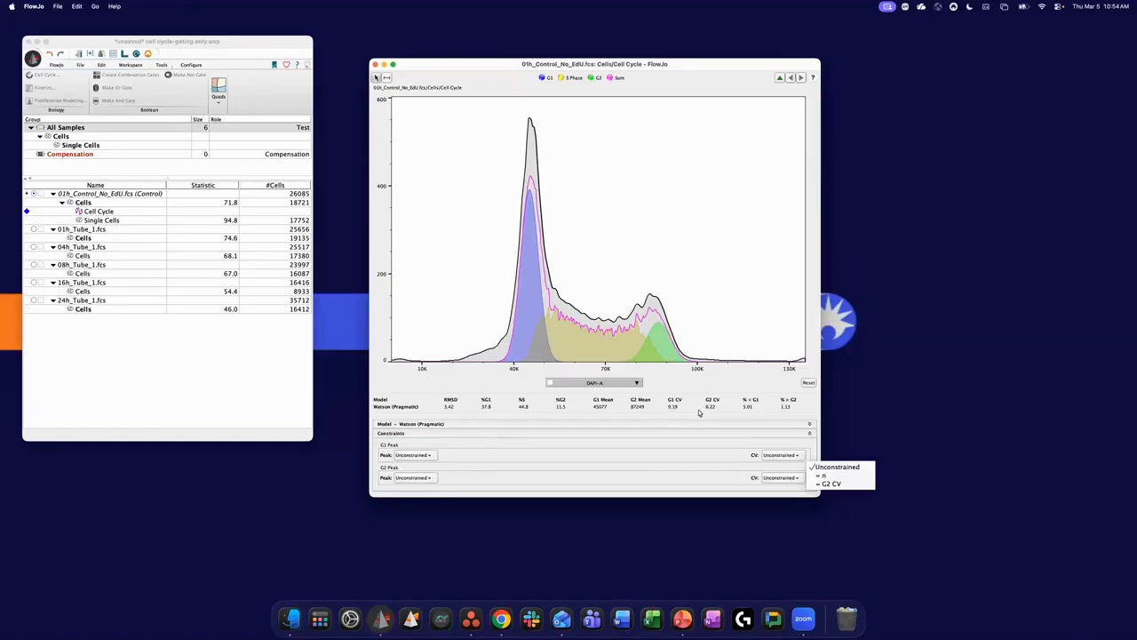
click(838, 474)
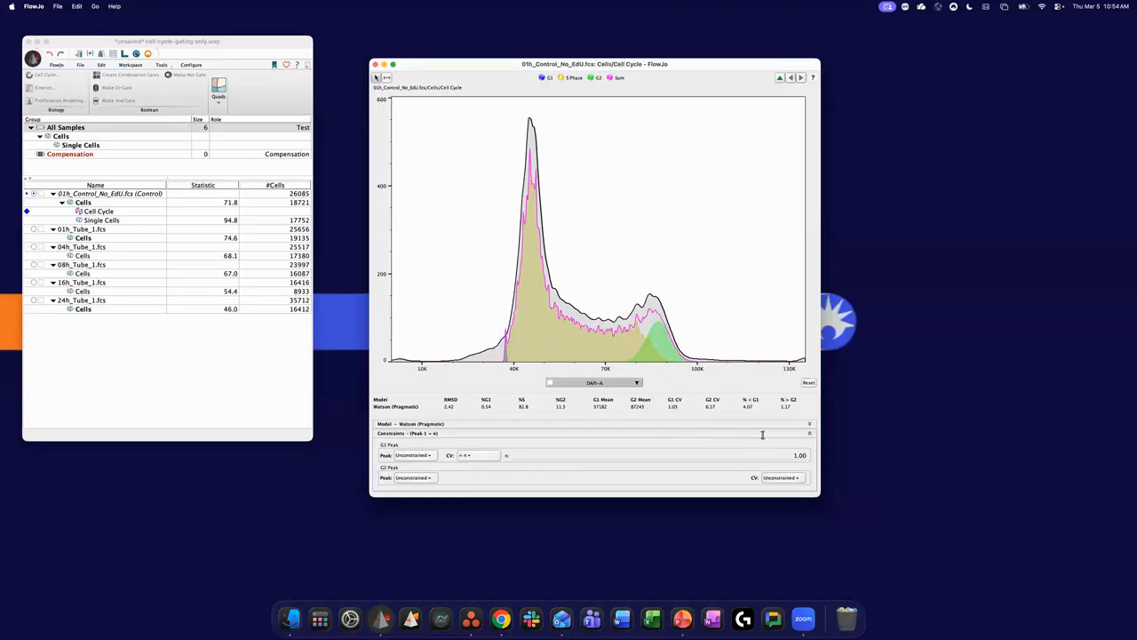
click(785, 456)
text(9)
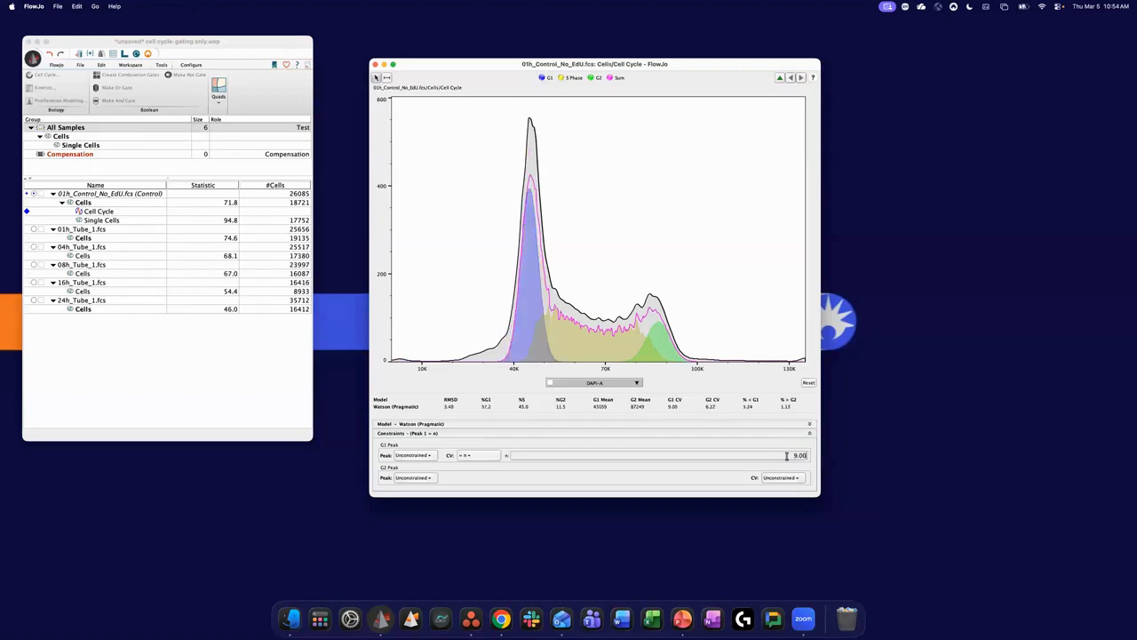
click(788, 454)
key(Return)
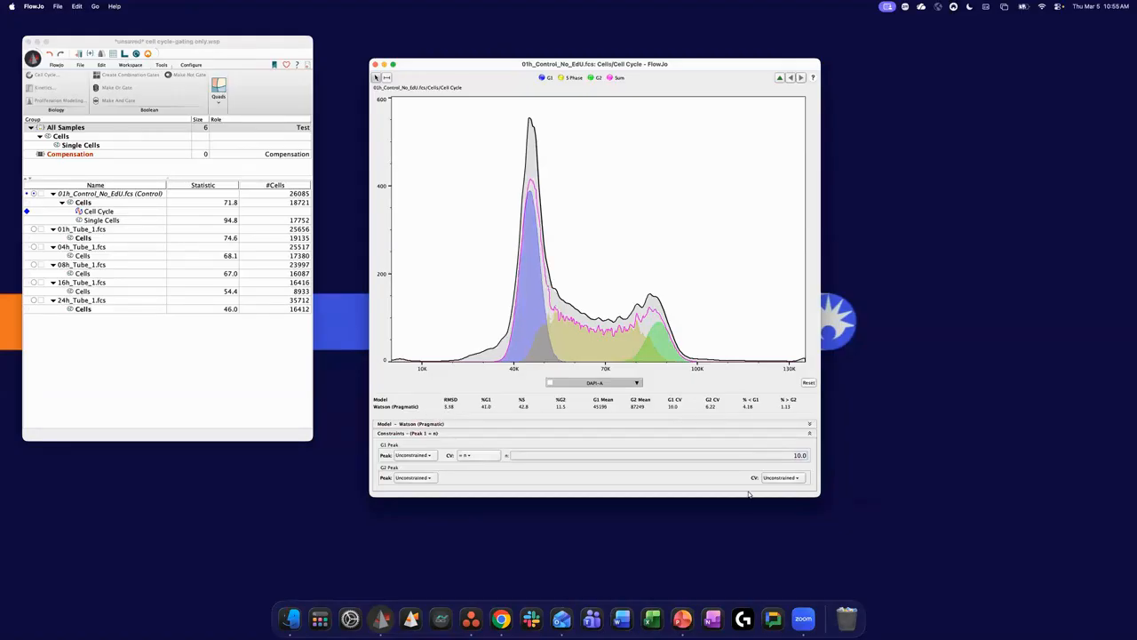
- Try = G2 CV for the G1 peak's CV, return it to Unconstrained, and constrain the G2 peak's CV to the G1 CV
click(472, 456)
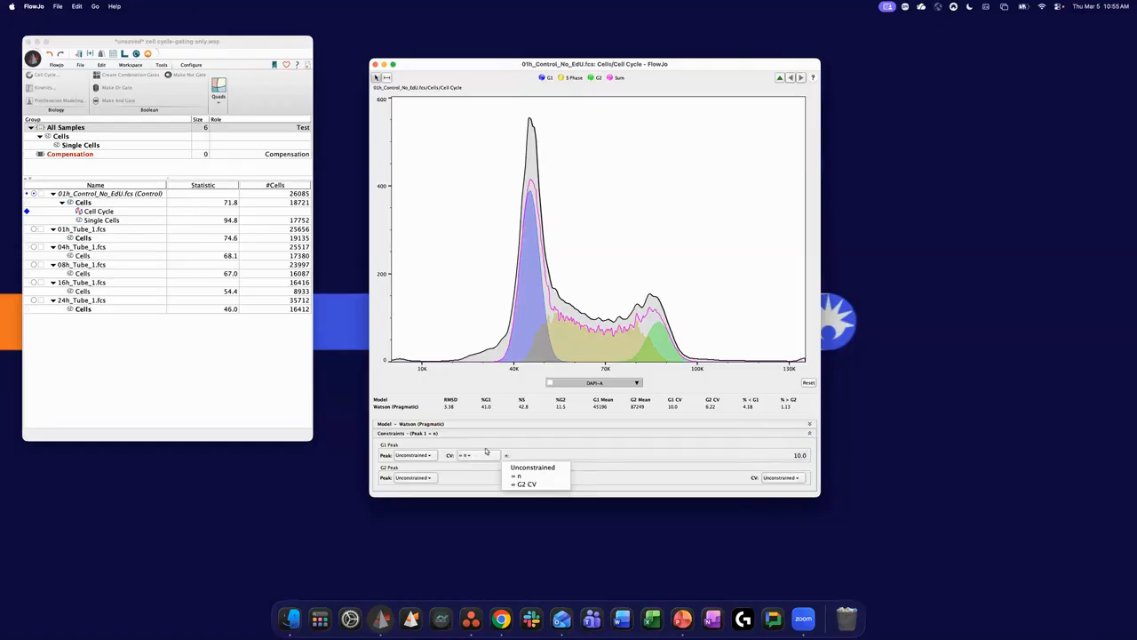
click(519, 484)
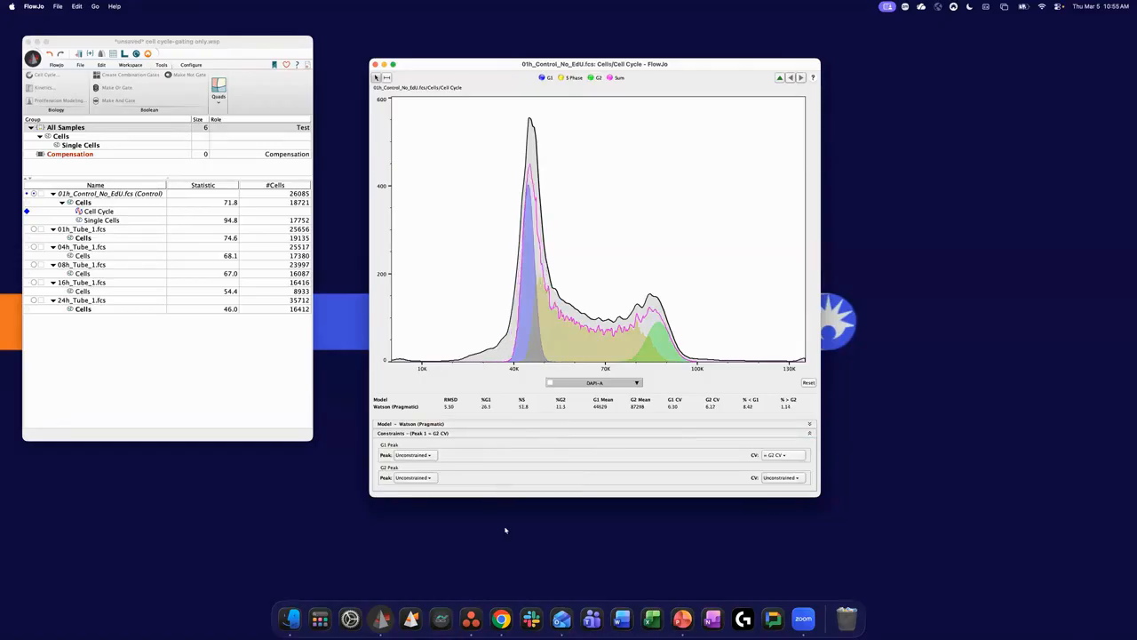
click(787, 455)
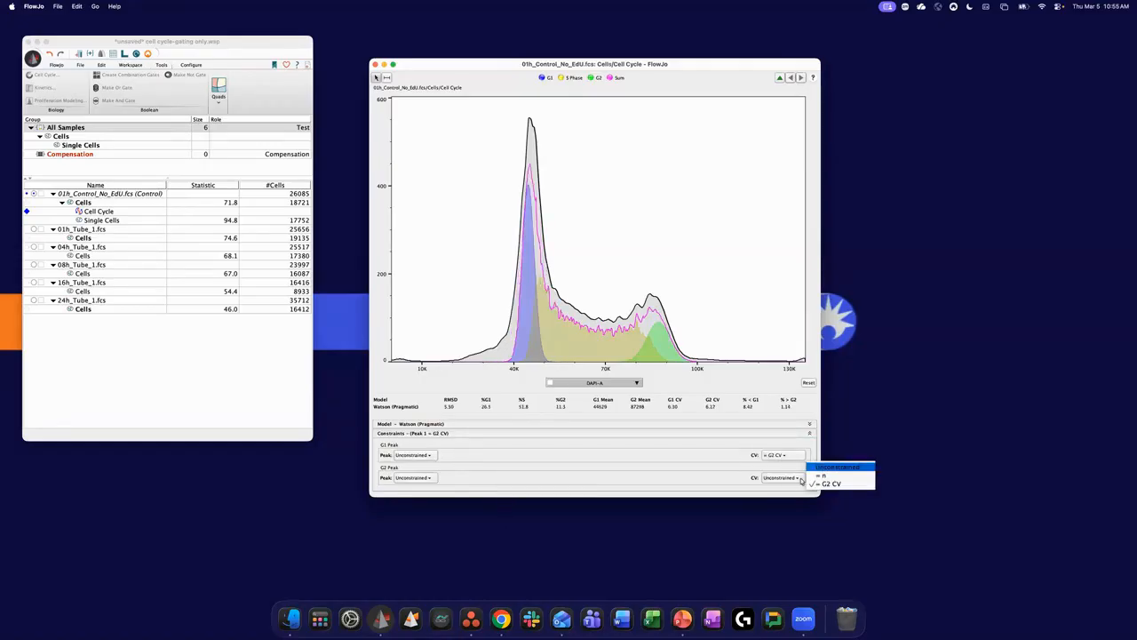
click(820, 466)
click(793, 478)
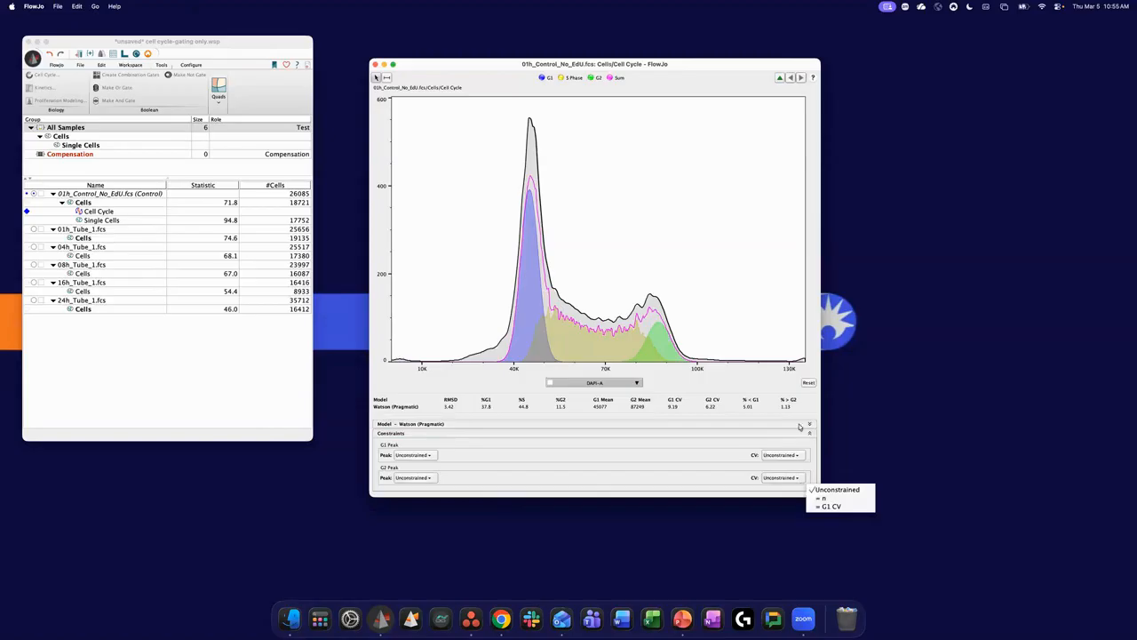
click(828, 507)
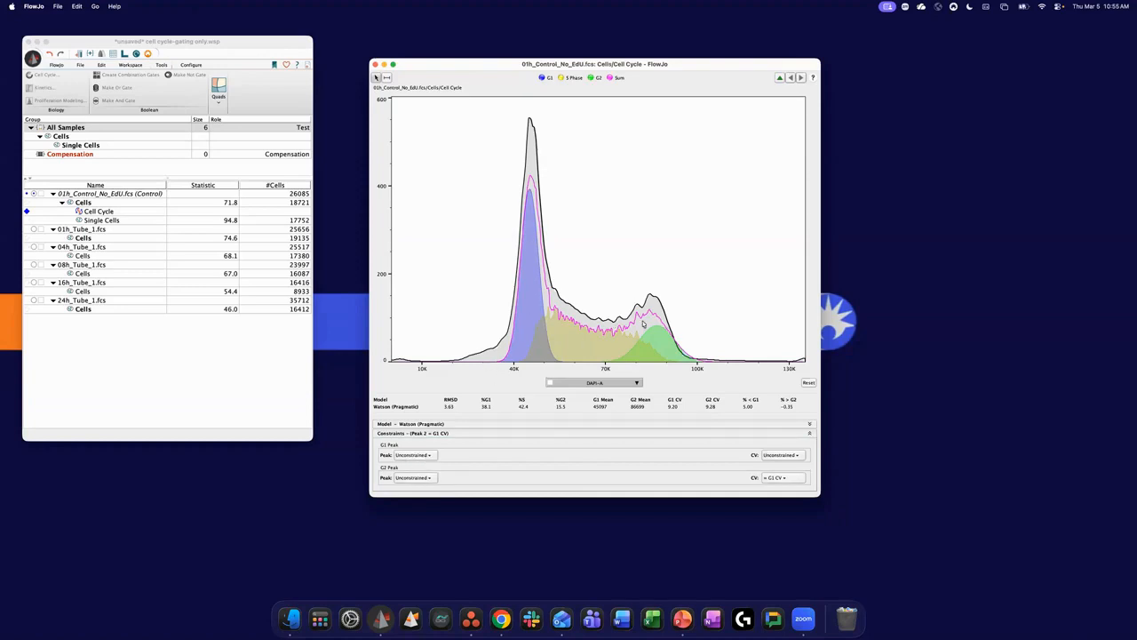
- Constrain the G1 peak to a range drawn around it on the histogram, from about 36767 to 51589
click(423, 456)
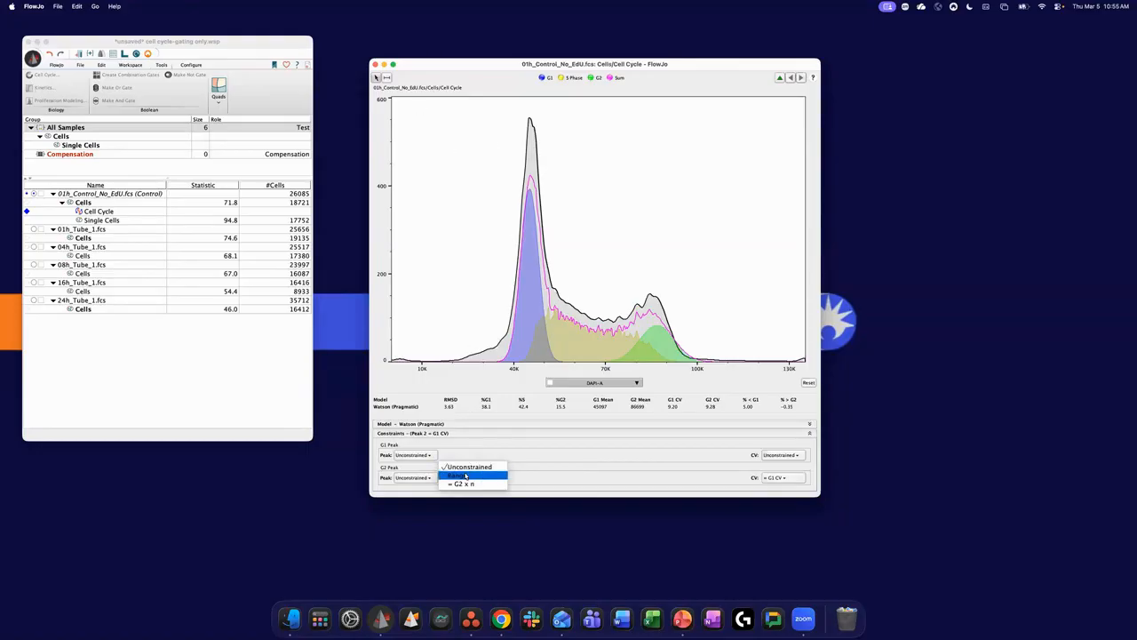
click(459, 475)
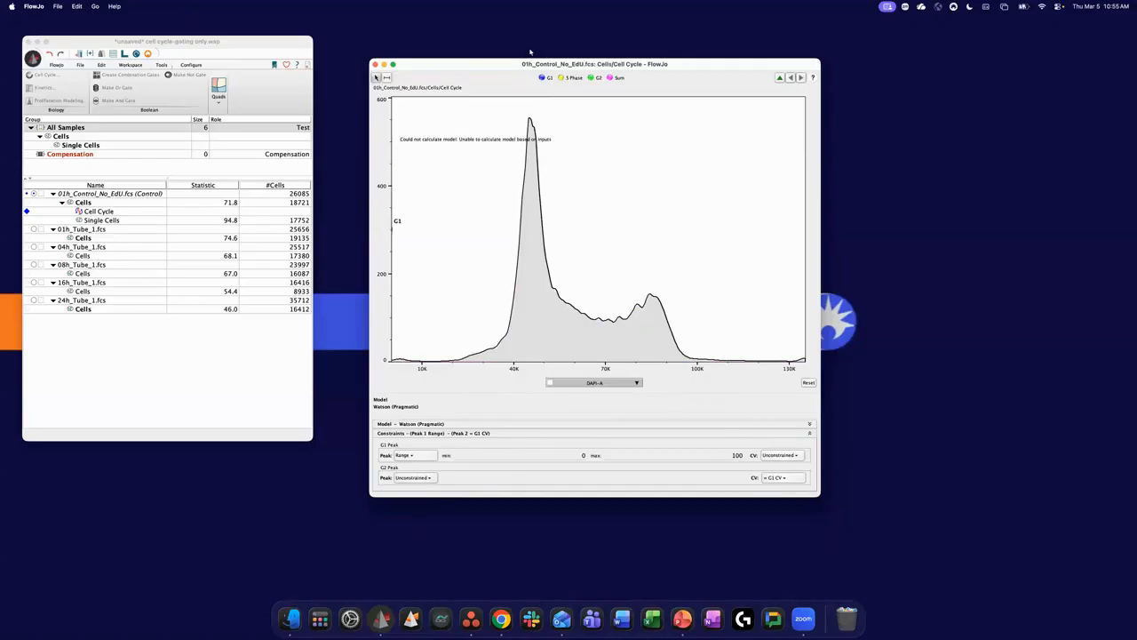
click(388, 79)
drag(504, 256, 559, 252)
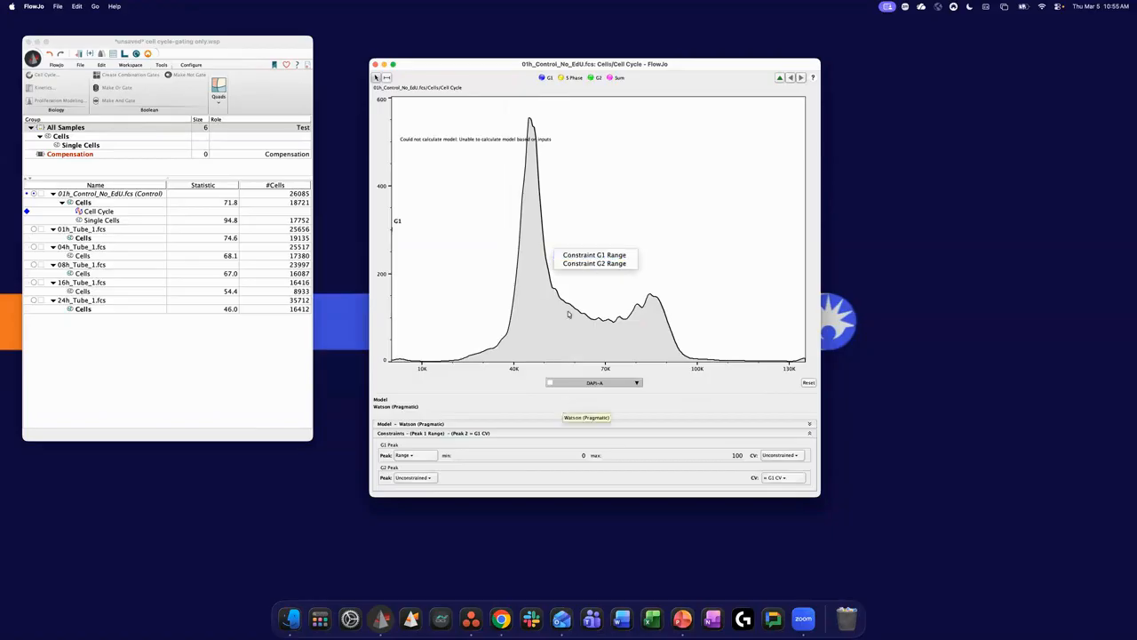
click(586, 256)
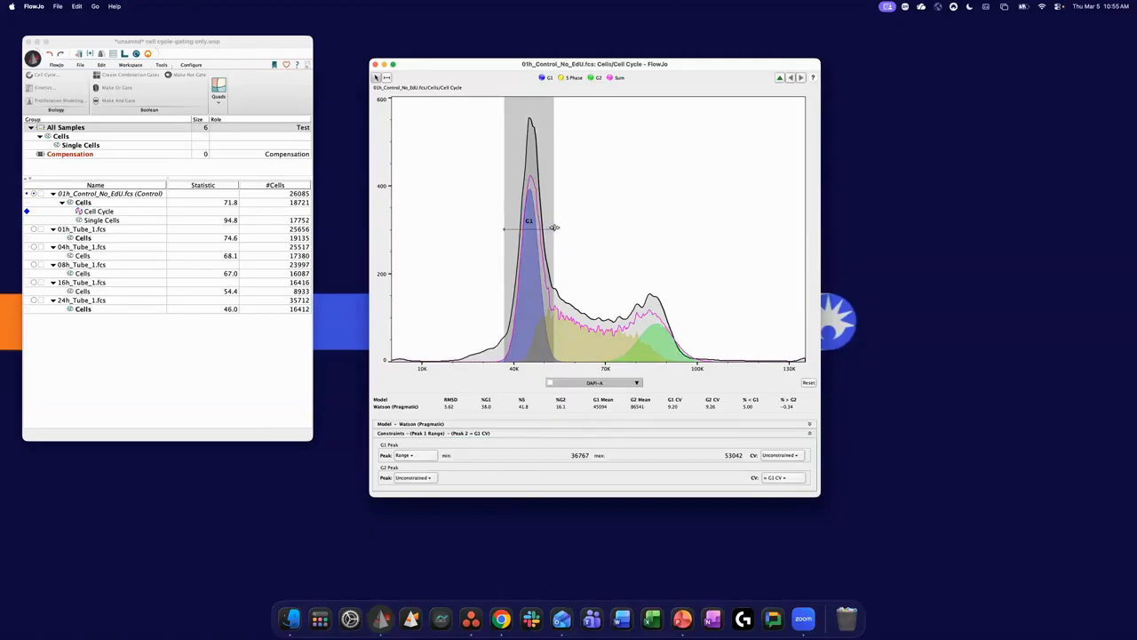
drag(551, 231, 549, 231)
- Draw a range over the second peak from about 76727 to 95037 and apply it as the G2 range constraint
click(388, 79)
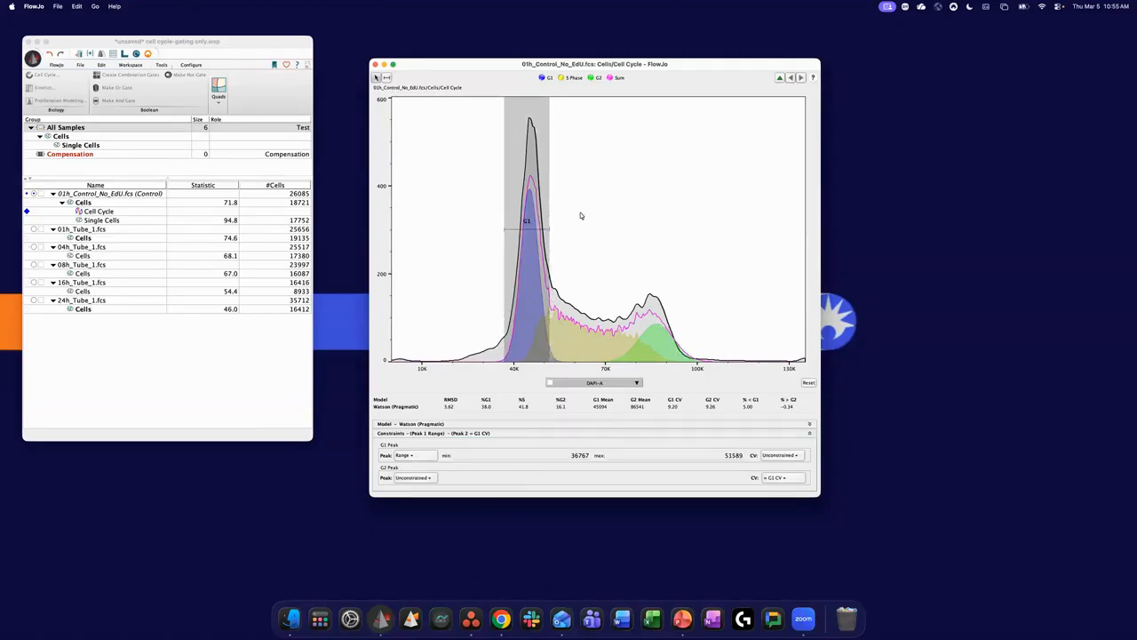
mouse_move(626, 306)
mouse_down()
mouse_move(696, 307)
mouse_move(682, 308)
mouse_up()
click(711, 322)
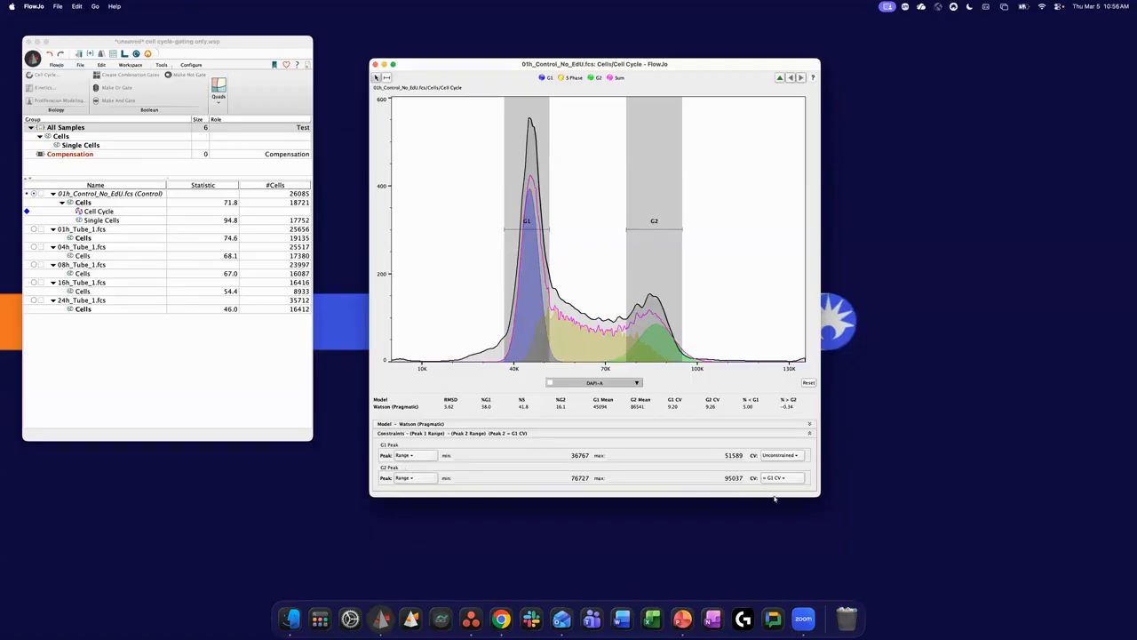
- Check the G1 peak's CV options and return the G2 peak's CV to Unconstrained
click(786, 456)
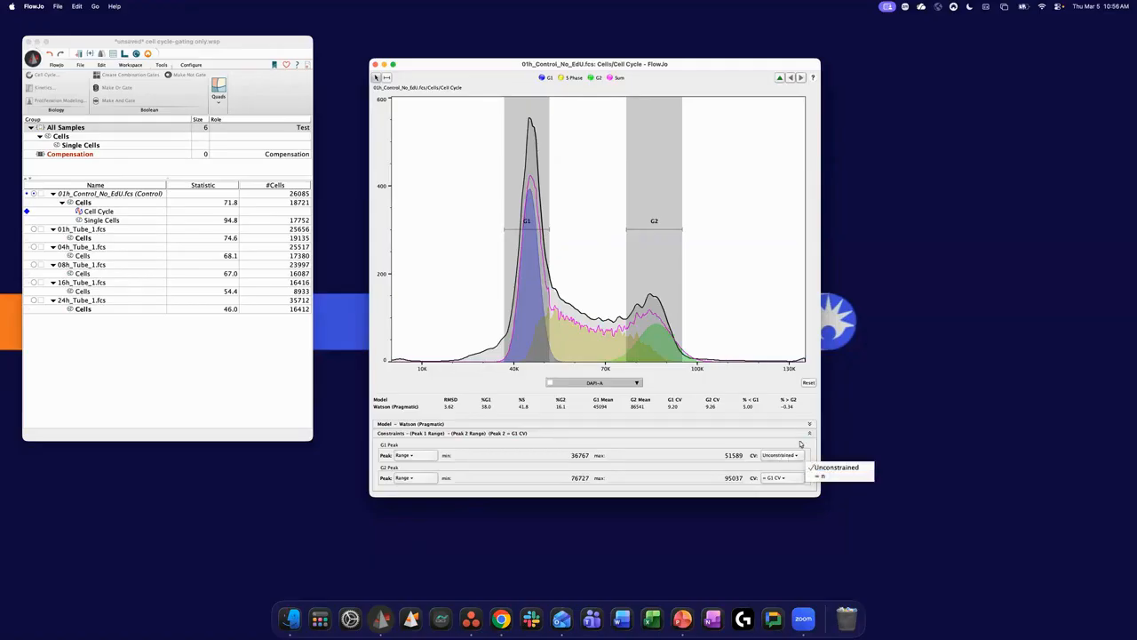
click(794, 477)
click(801, 479)
click(817, 489)
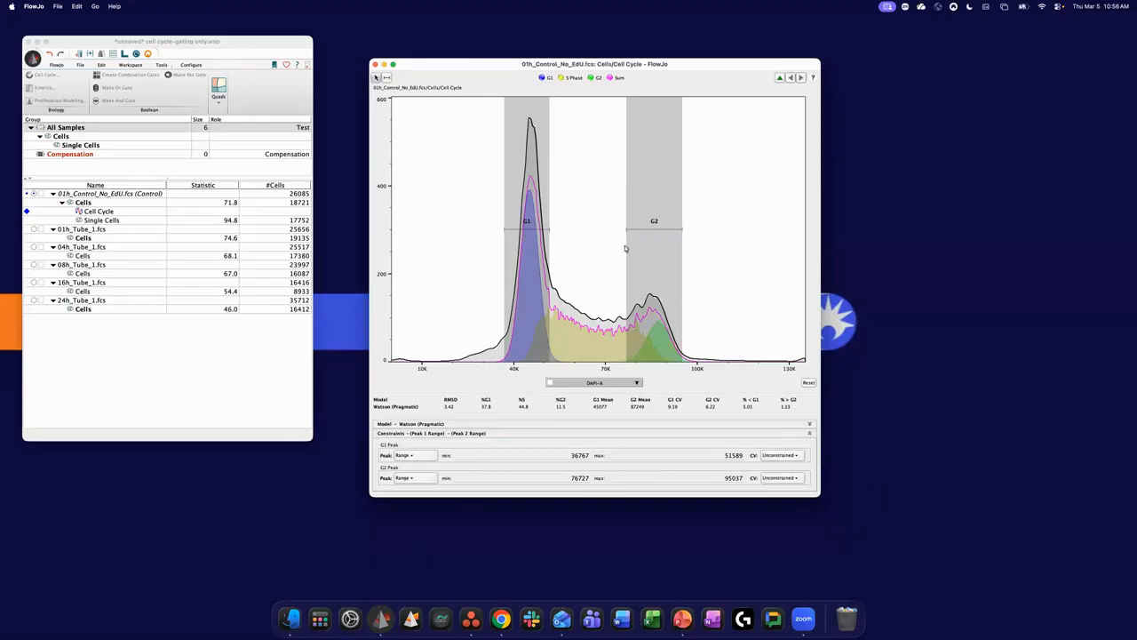
- Constrain the G2 peak's position to = G1 x n, with n set to 1.95
click(408, 456)
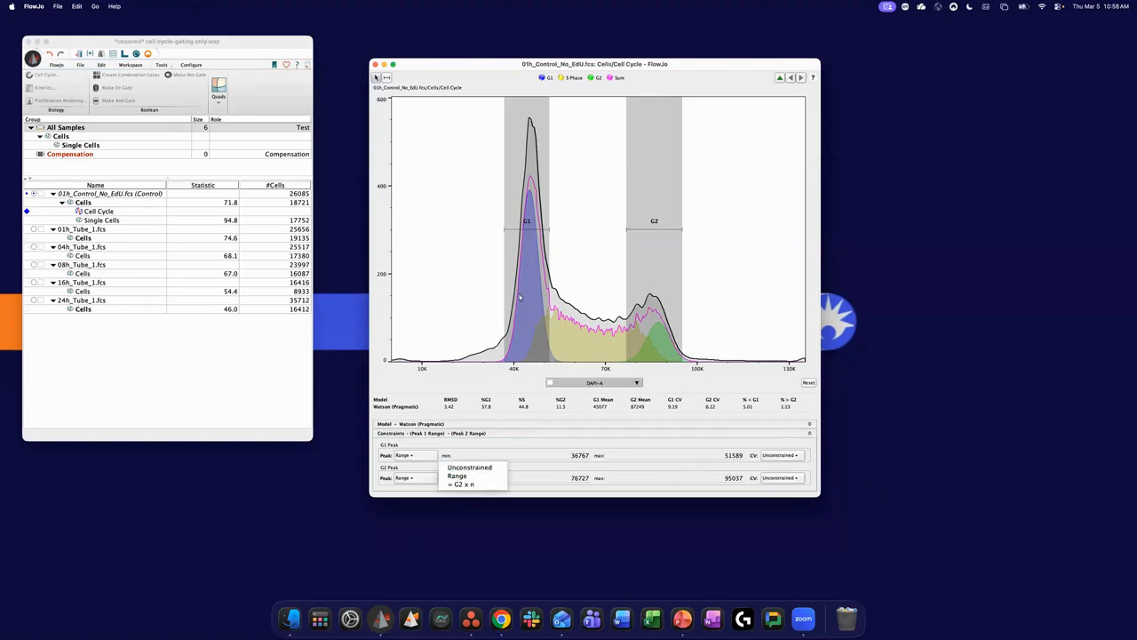
click(480, 442)
click(407, 480)
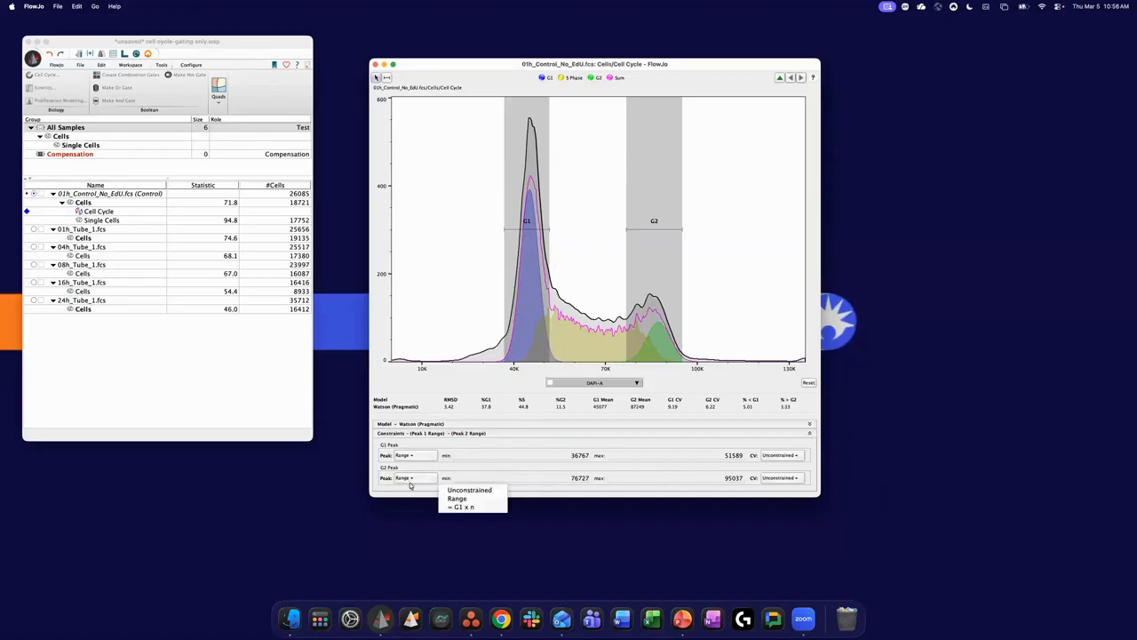
click(485, 507)
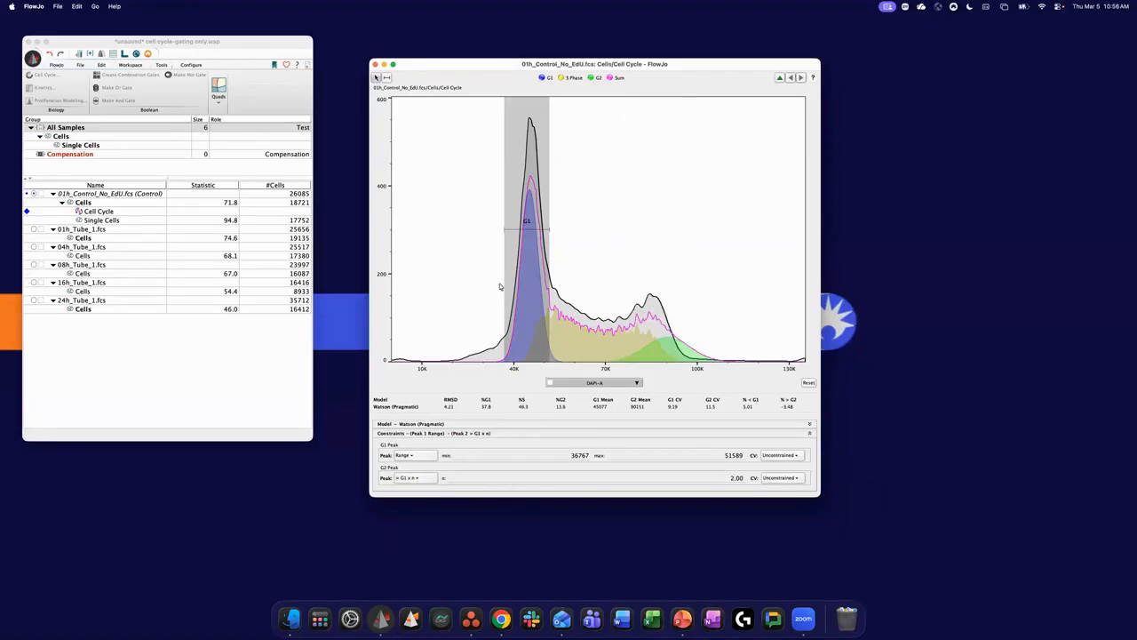
double_click(736, 478)
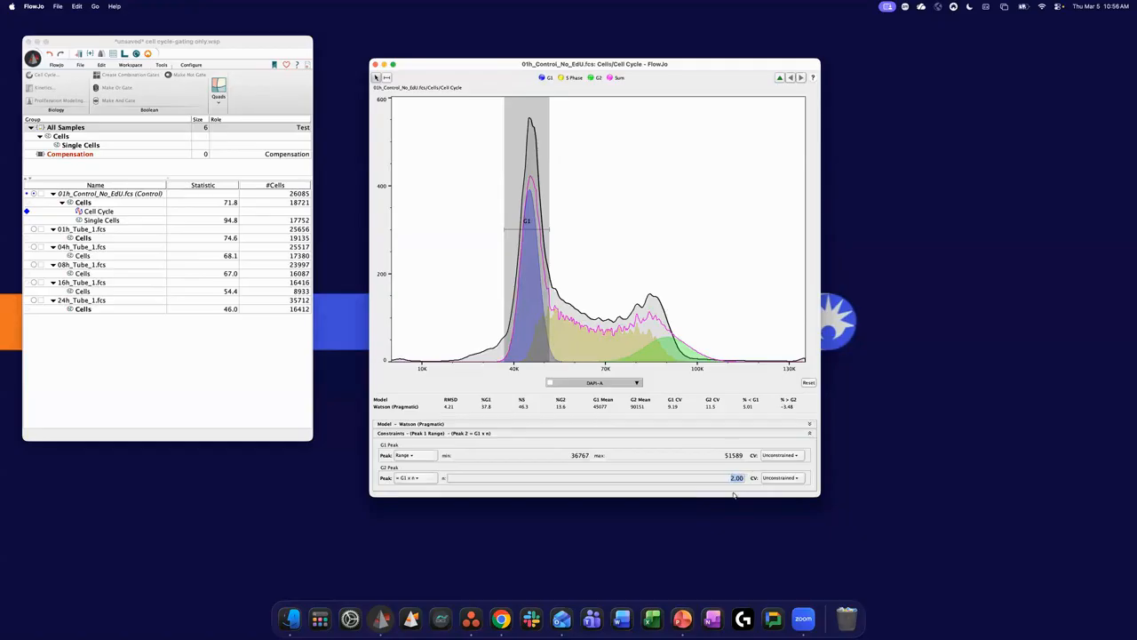
text(1.95)
key(Return)
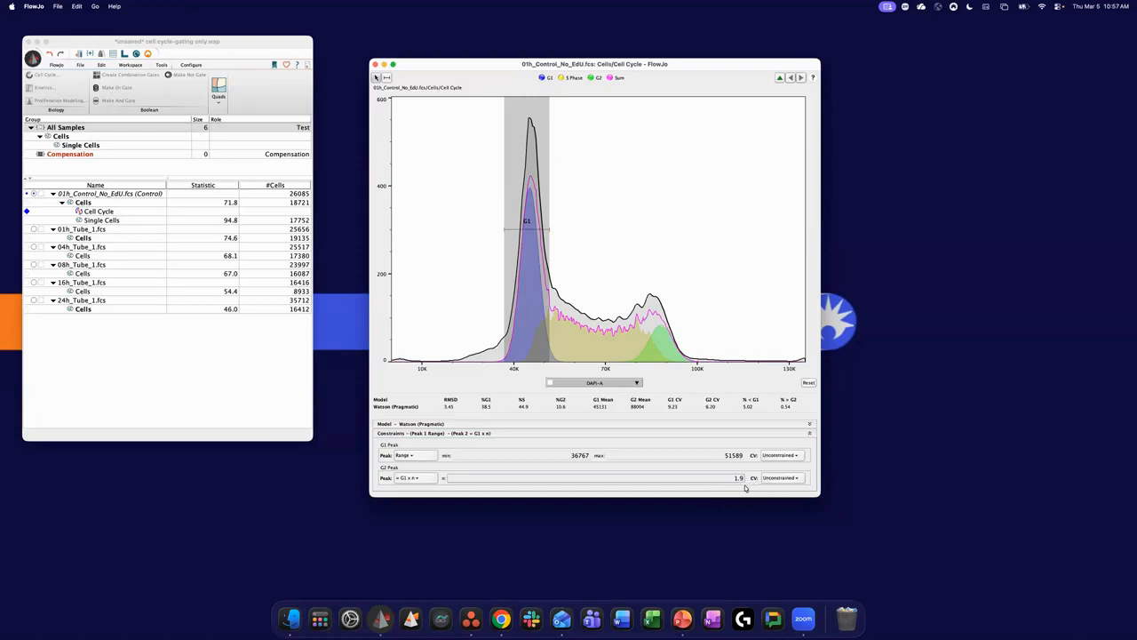
key(Return)
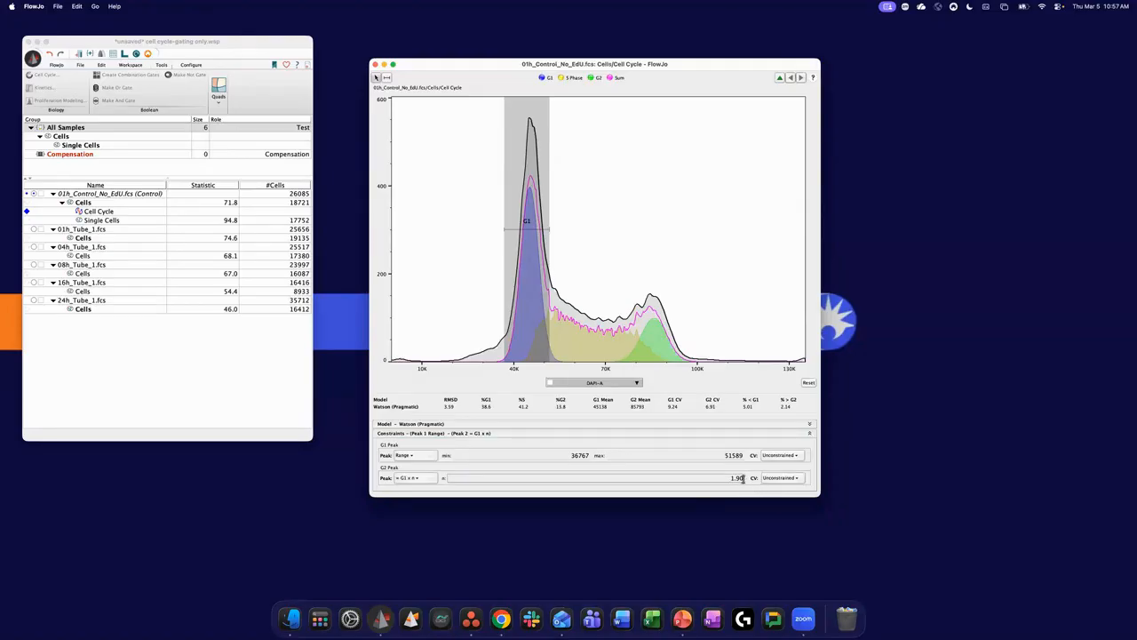
text(5)
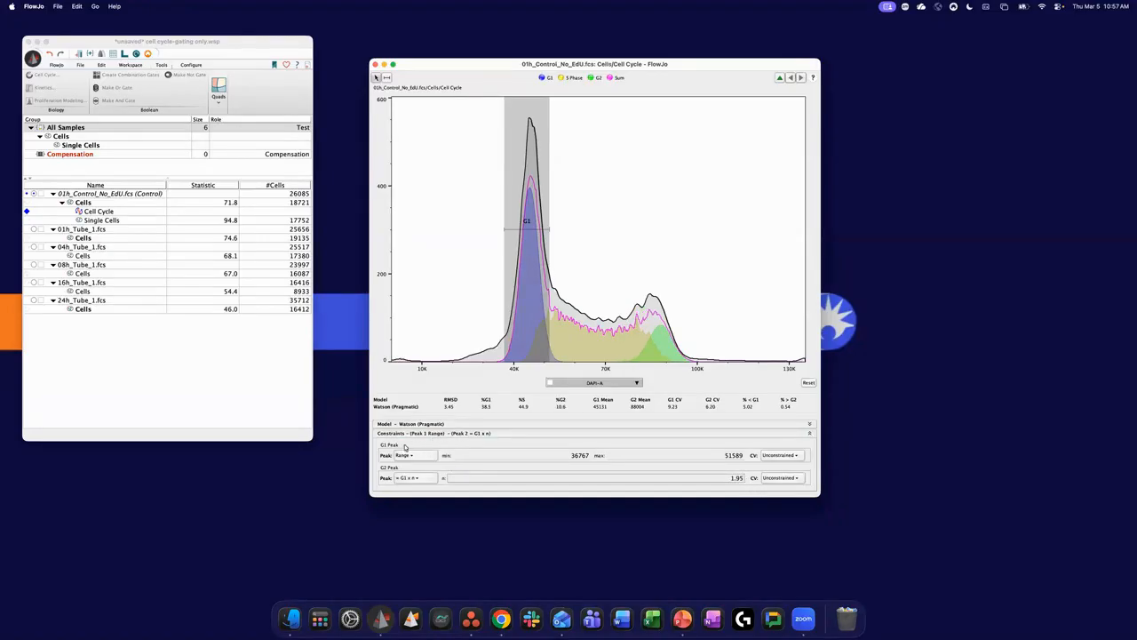
- Switch the G2 peak's constraint to Range and constrain the G1 peak's position to = G2 x n
click(415, 478)
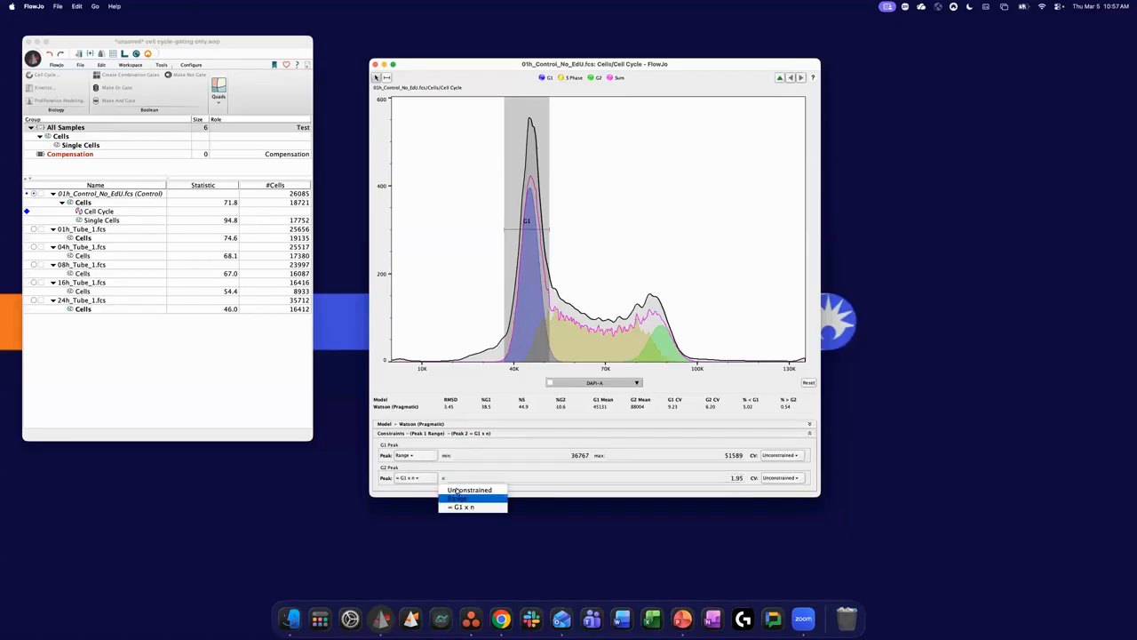
click(458, 498)
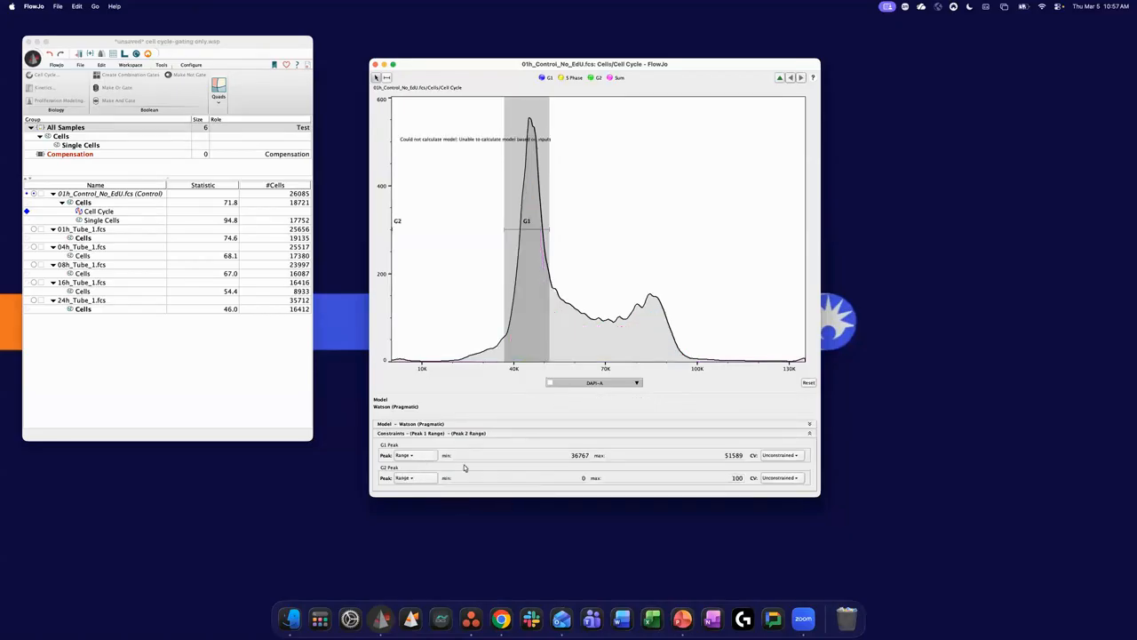
click(408, 455)
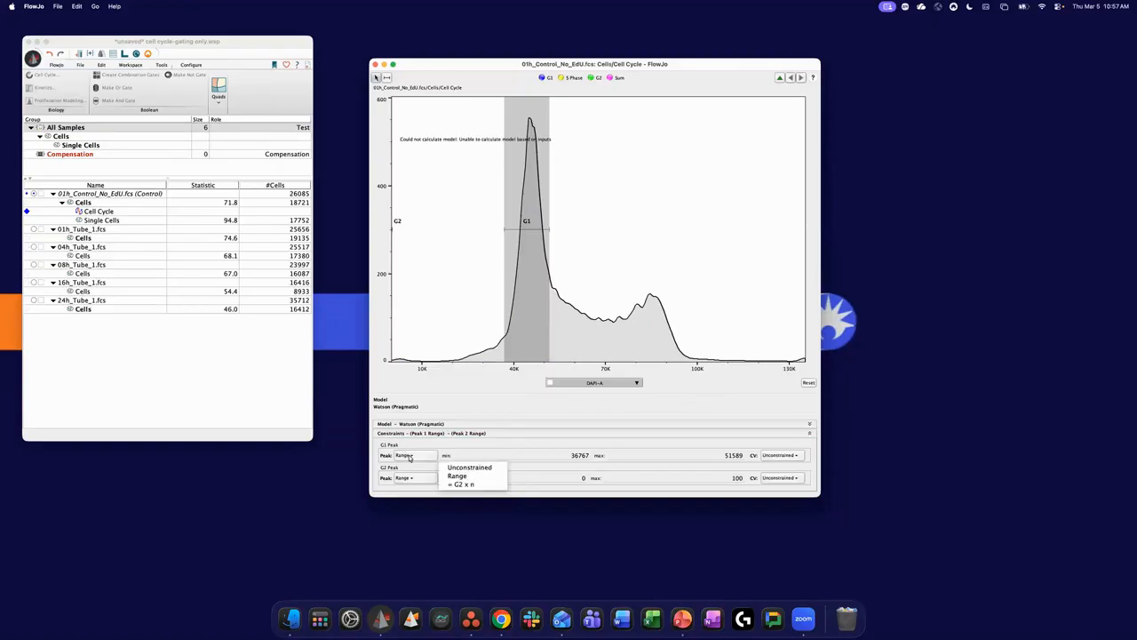
click(472, 486)
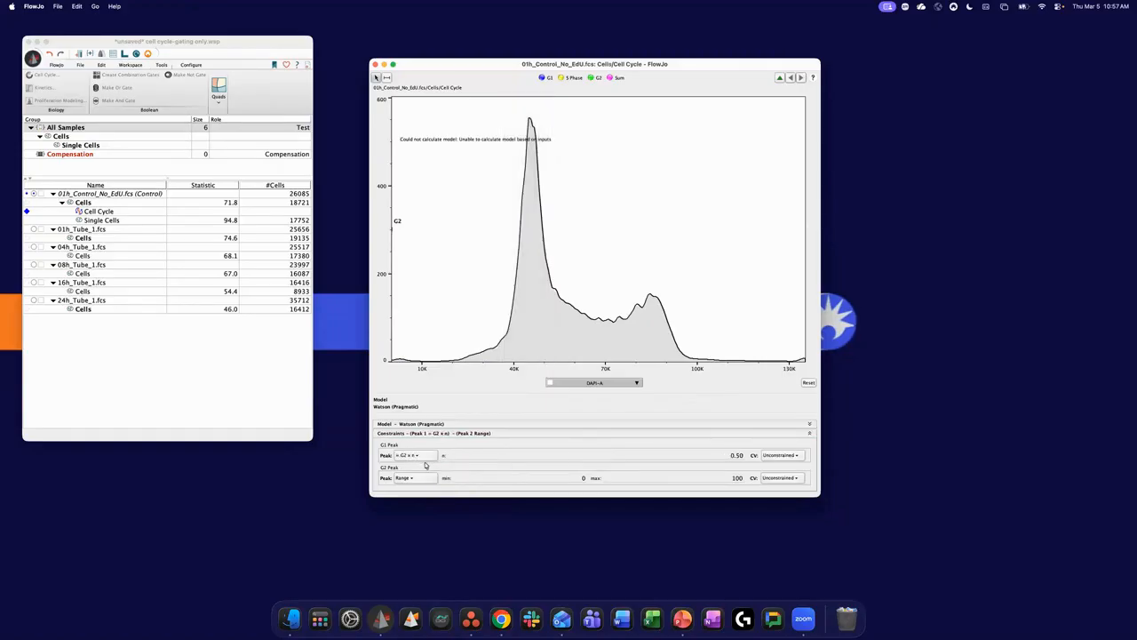
double_click(737, 455)
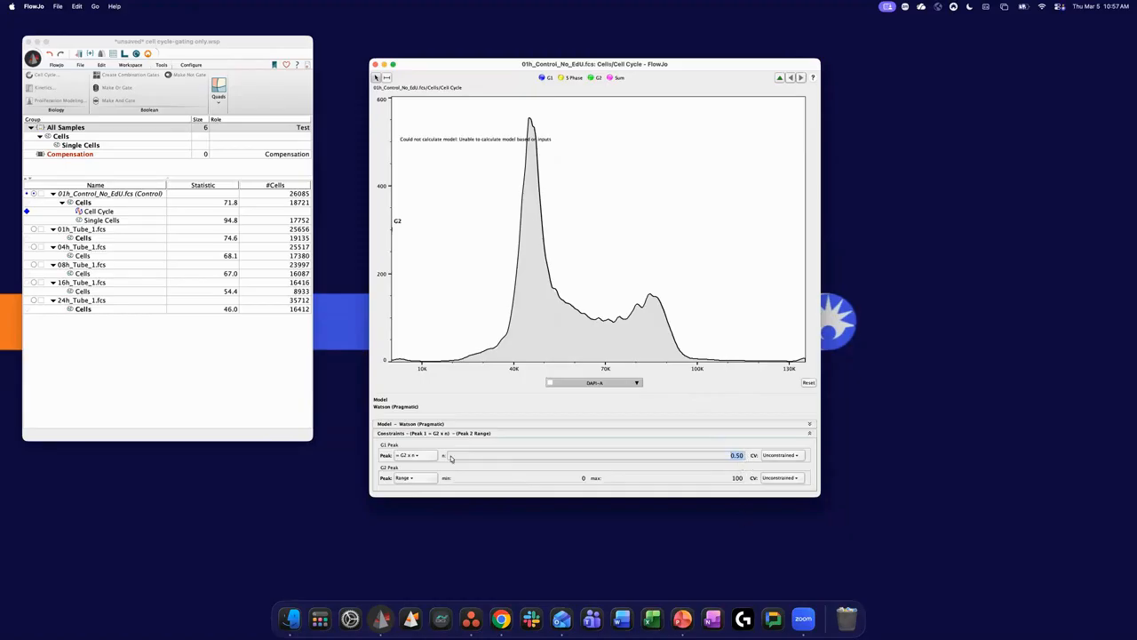
- Return the position constraints of both the G1 peak and the G2 peak to Unconstrained
click(418, 458)
click(413, 463)
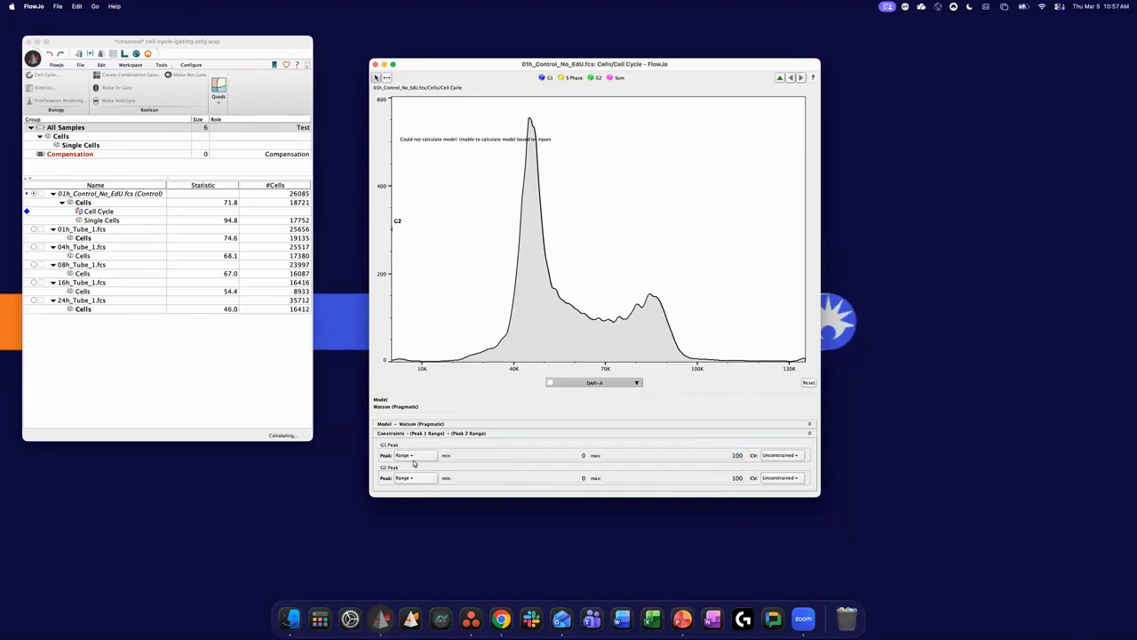
click(437, 458)
click(466, 466)
click(438, 480)
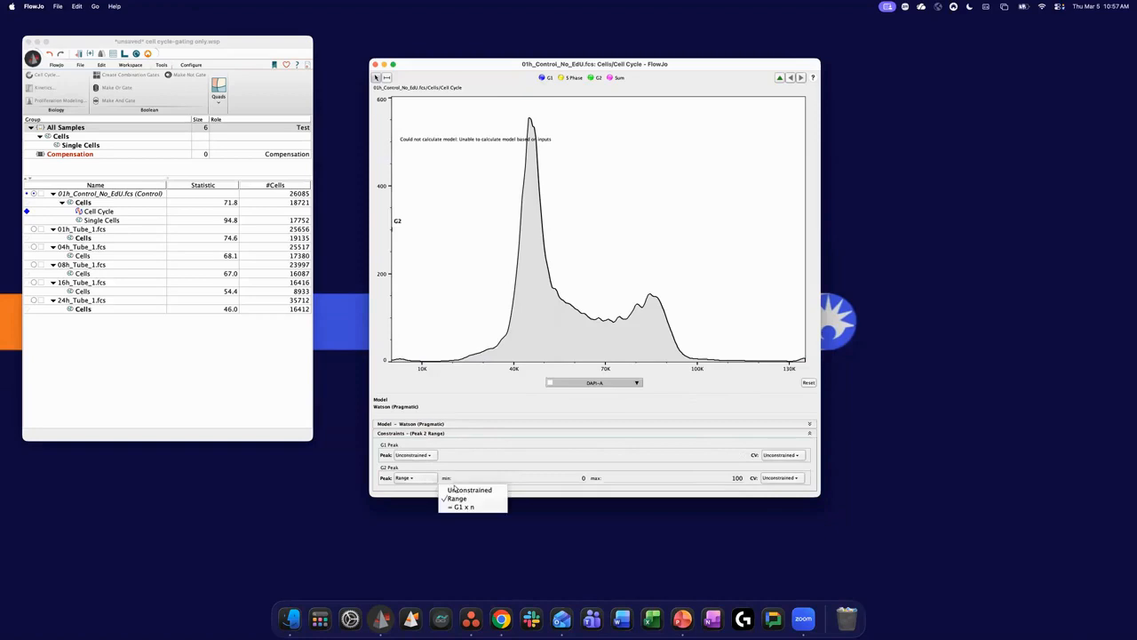
click(455, 490)
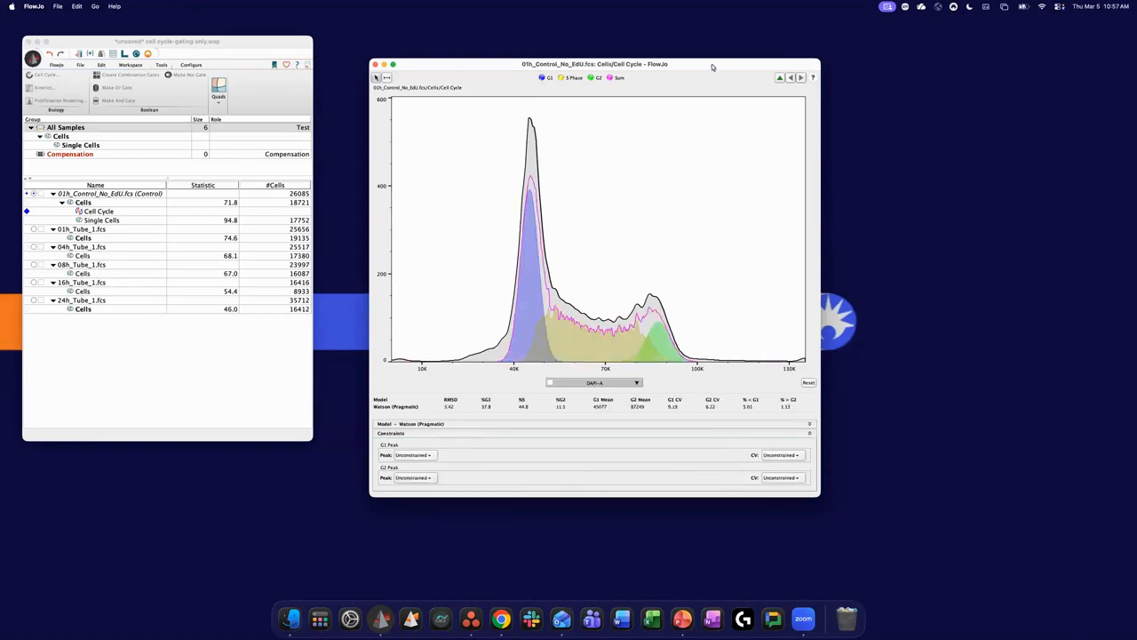
- Apply the control sample's Cell Cycle model to the Cells population of the All Samples group
drag(712, 67, 695, 79)
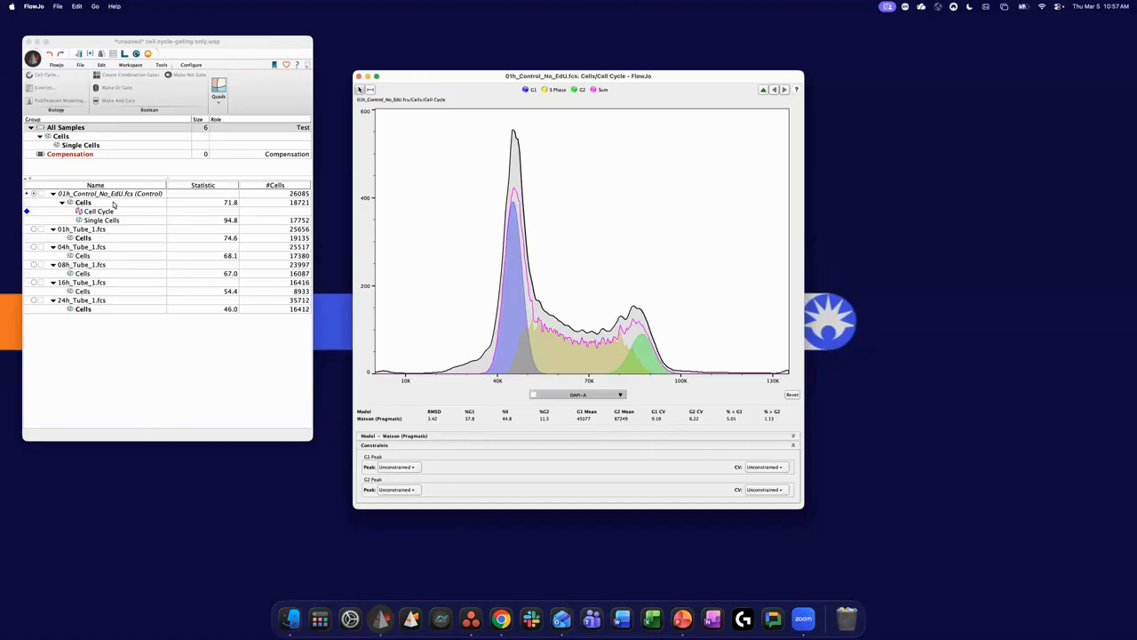
drag(113, 212, 116, 141)
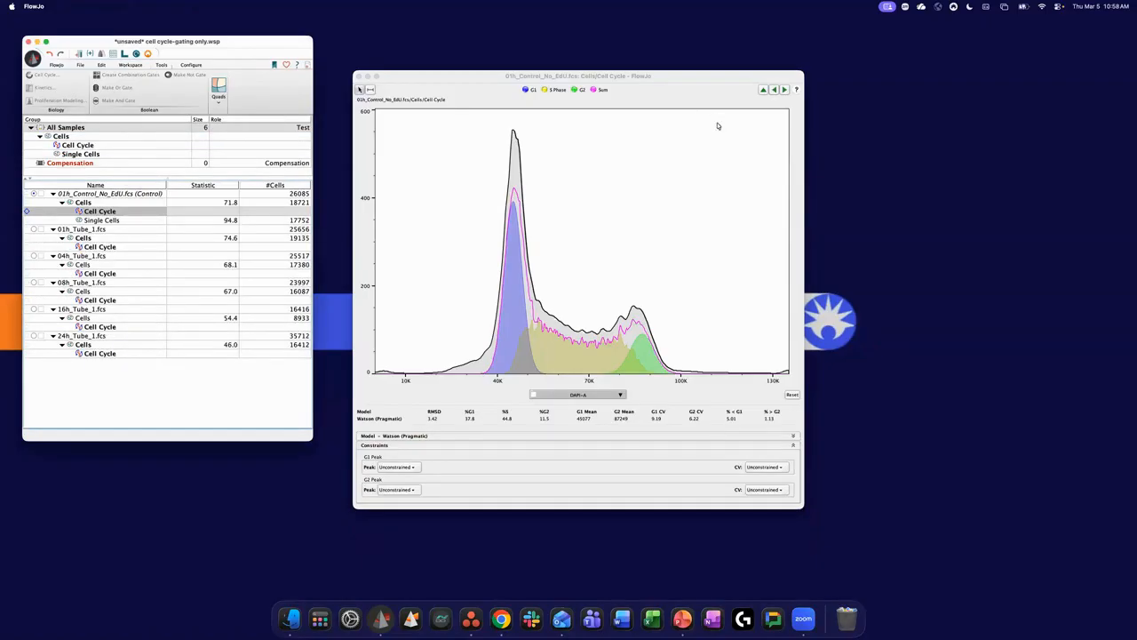
- Step through the Watson Cell Cycle fits of every sample, passing the control again and stopping at 08h_Tube_1
click(786, 91)
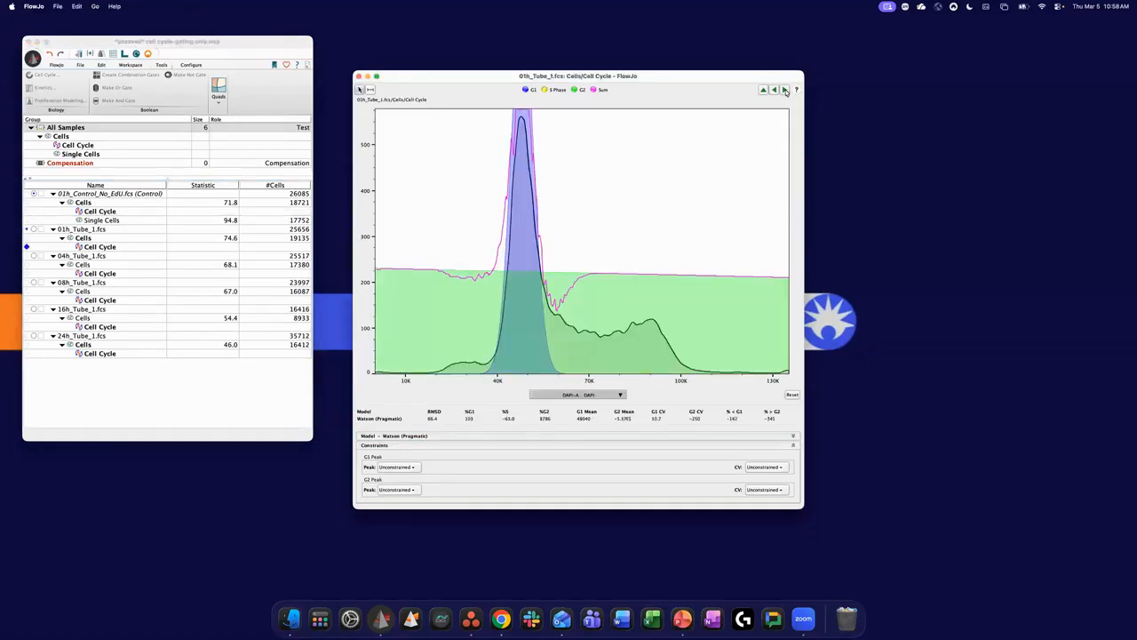
click(785, 91)
click(785, 90)
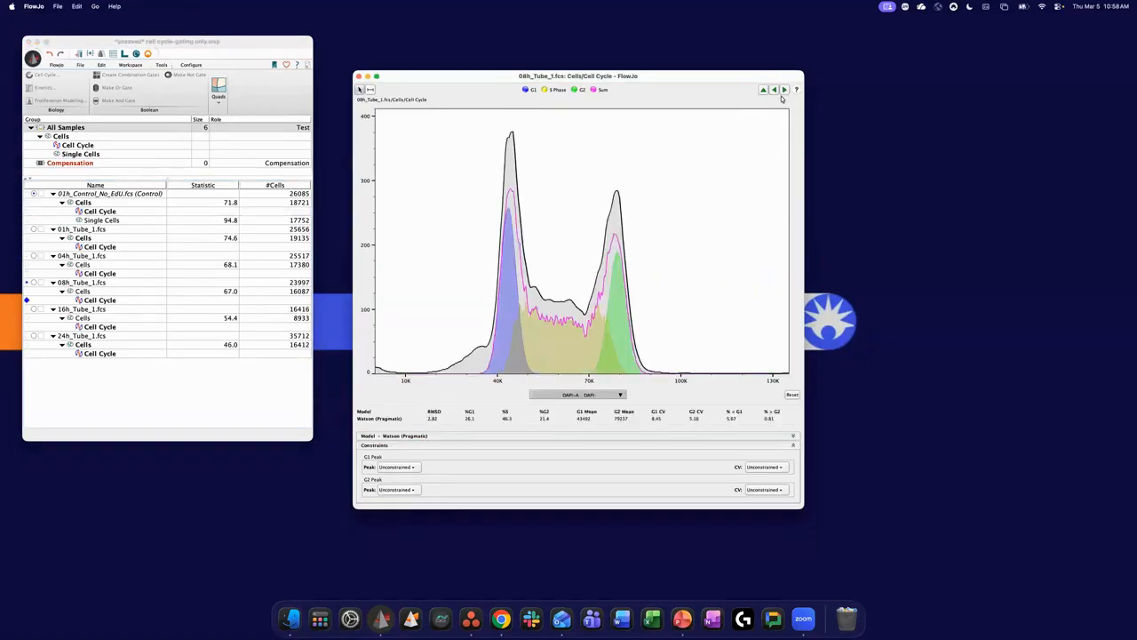
click(784, 90)
click(785, 91)
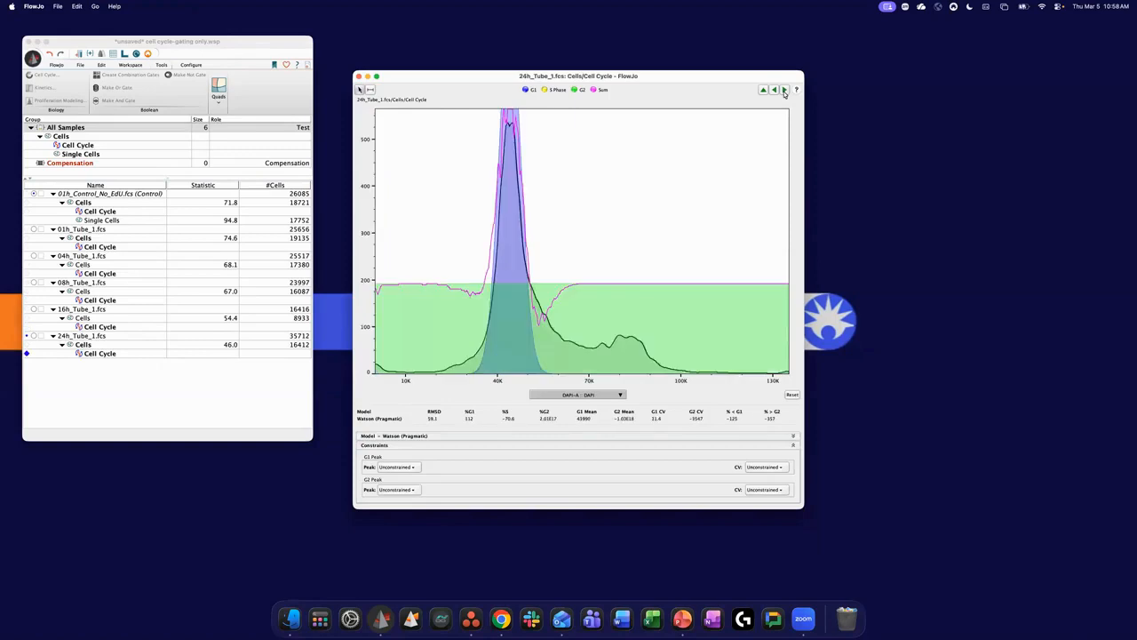
click(785, 90)
click(785, 90)
click(784, 91)
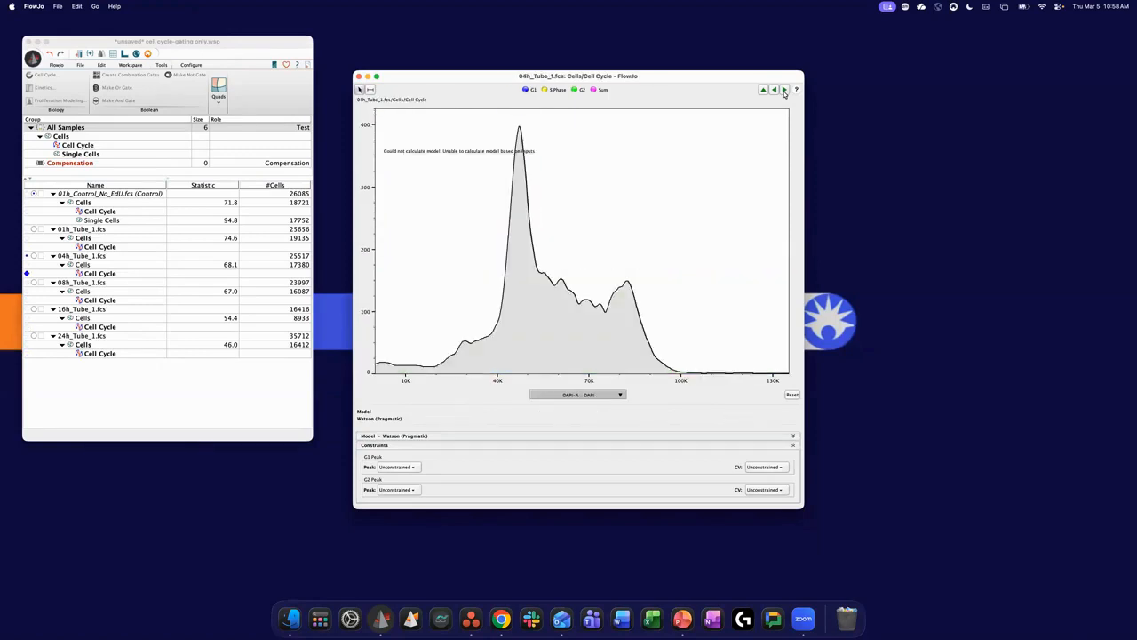
click(784, 90)
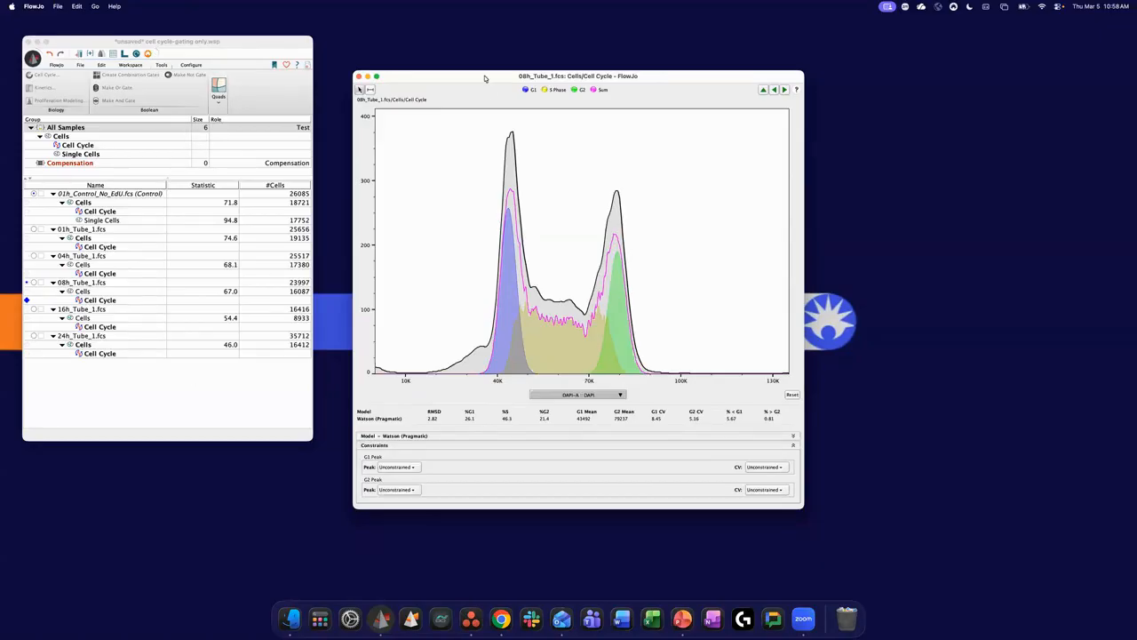
drag(487, 79, 472, 80)
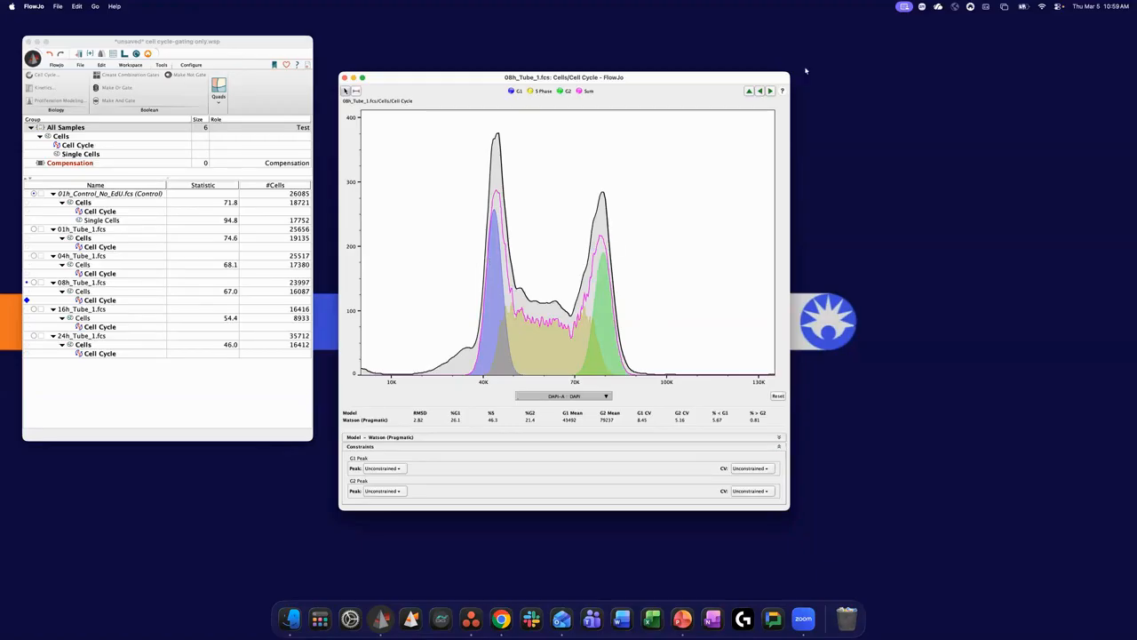
- Review the Cell Cycle plots from 16h_Tube_1 onward through the whole sample set, returning to 08h_Tube_1
click(770, 91)
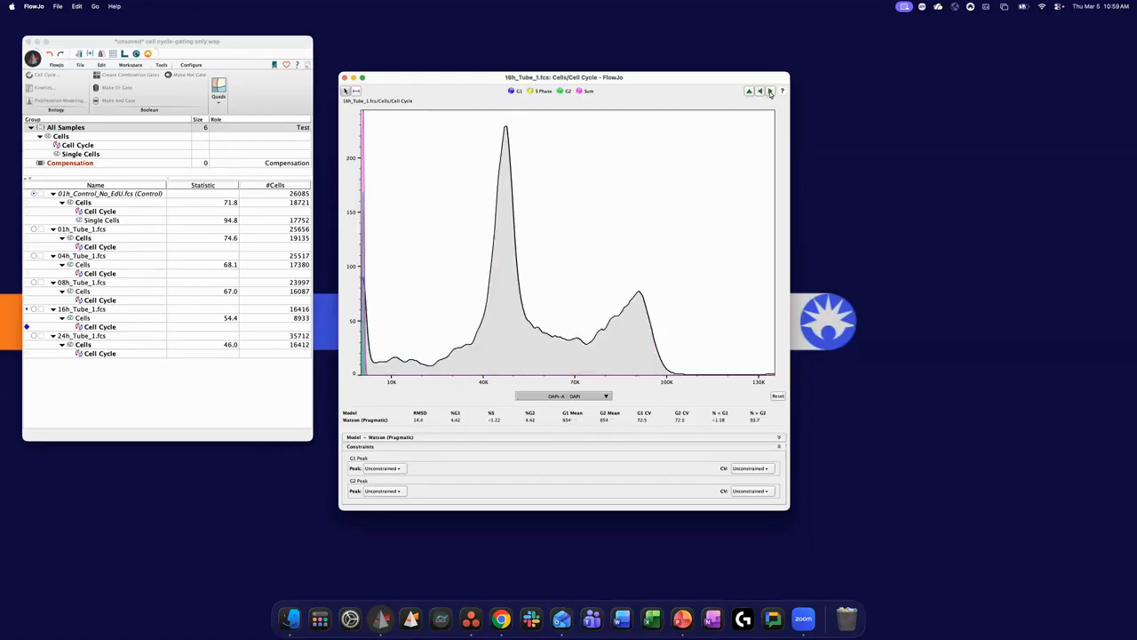
click(770, 92)
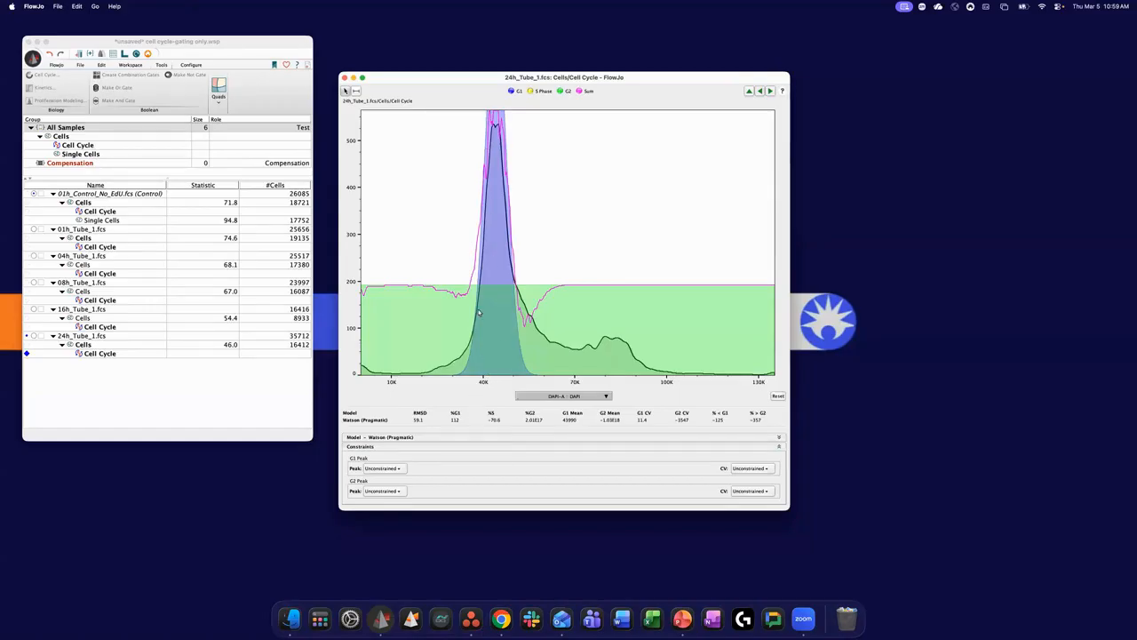
click(770, 92)
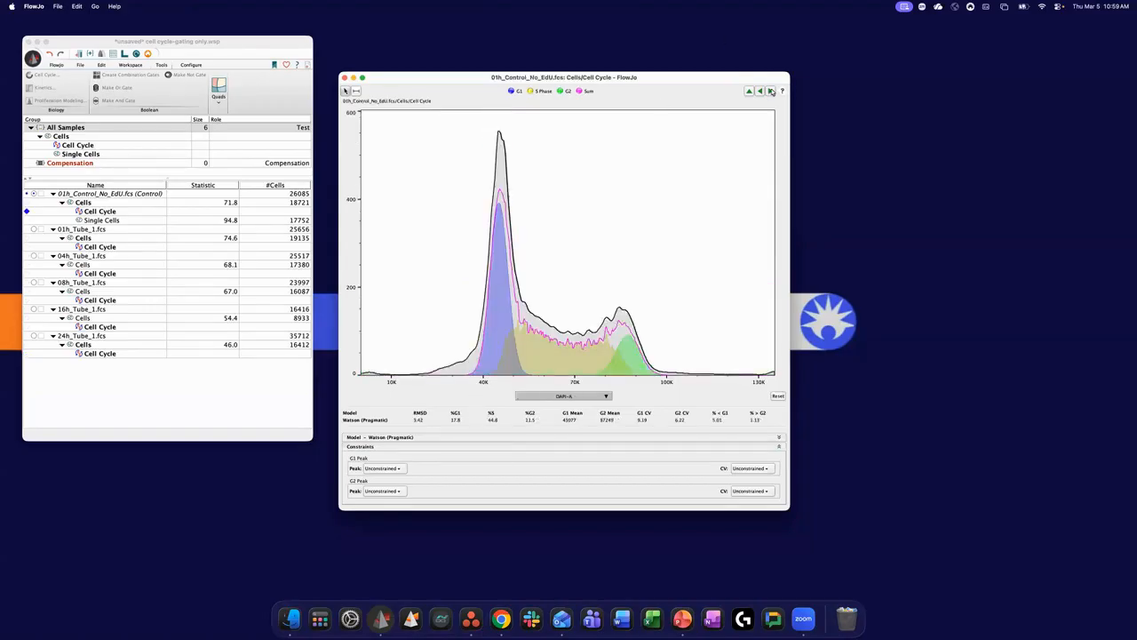
click(771, 91)
click(770, 92)
click(771, 91)
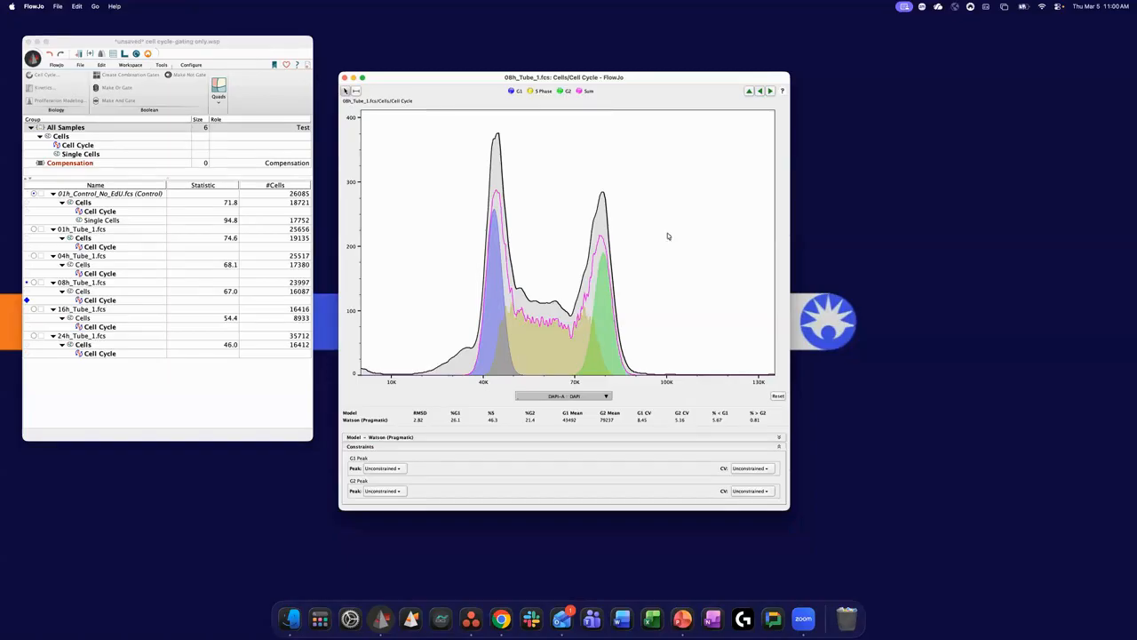
- Mark a narrow range just above the G2 peak in the 08h_Tube_1 Cell Cycle plot
drag(725, 78, 727, 75)
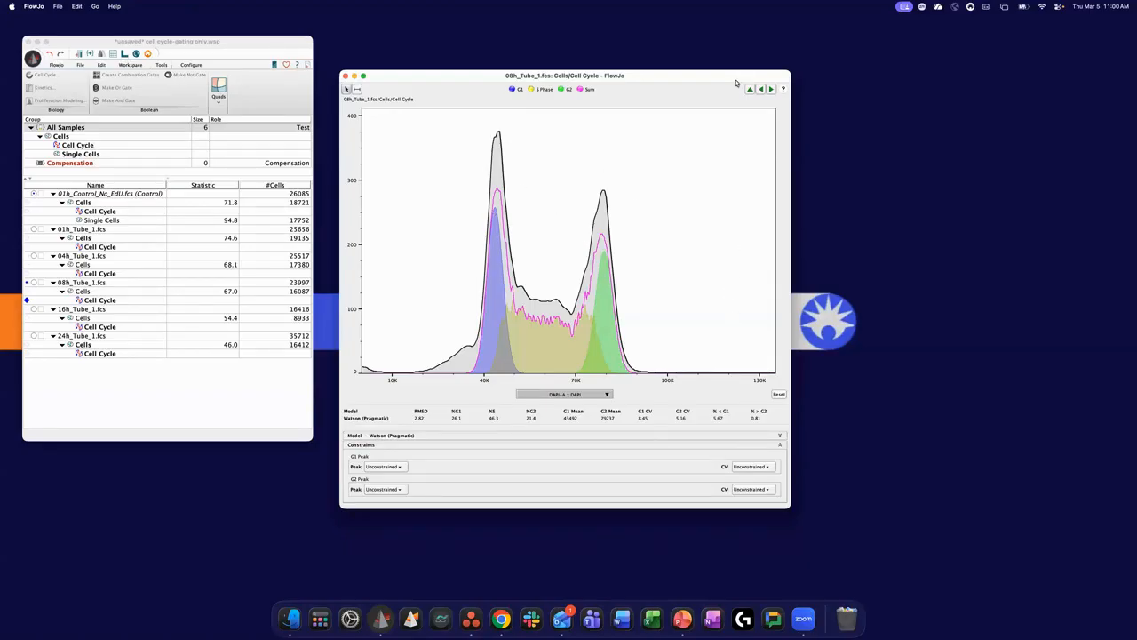
drag(736, 81, 733, 78)
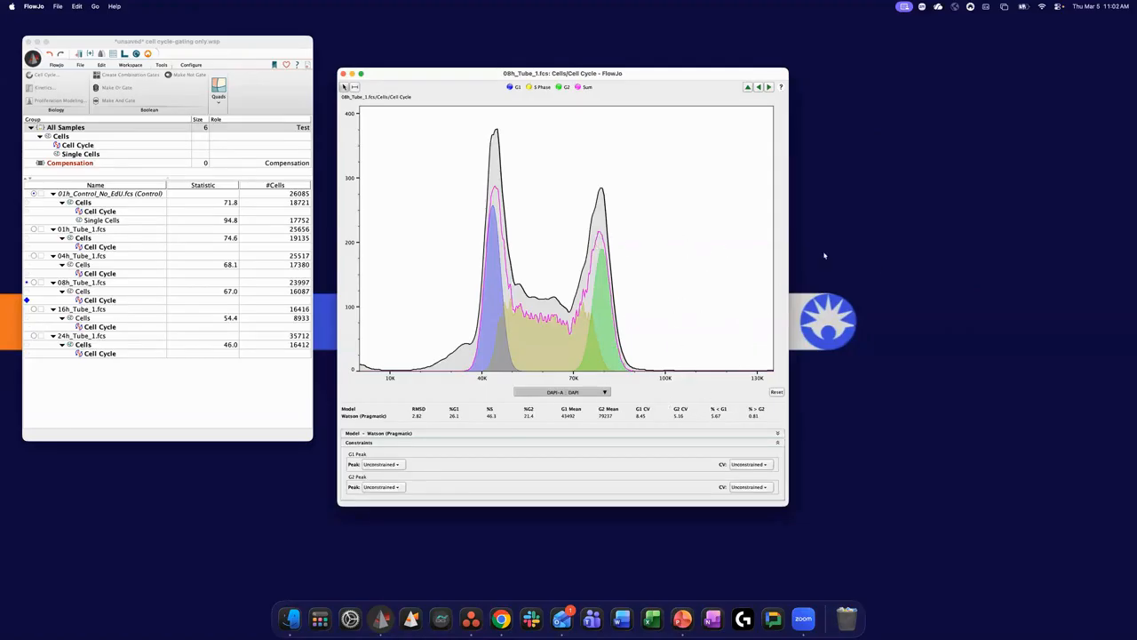
drag(702, 80, 702, 105)
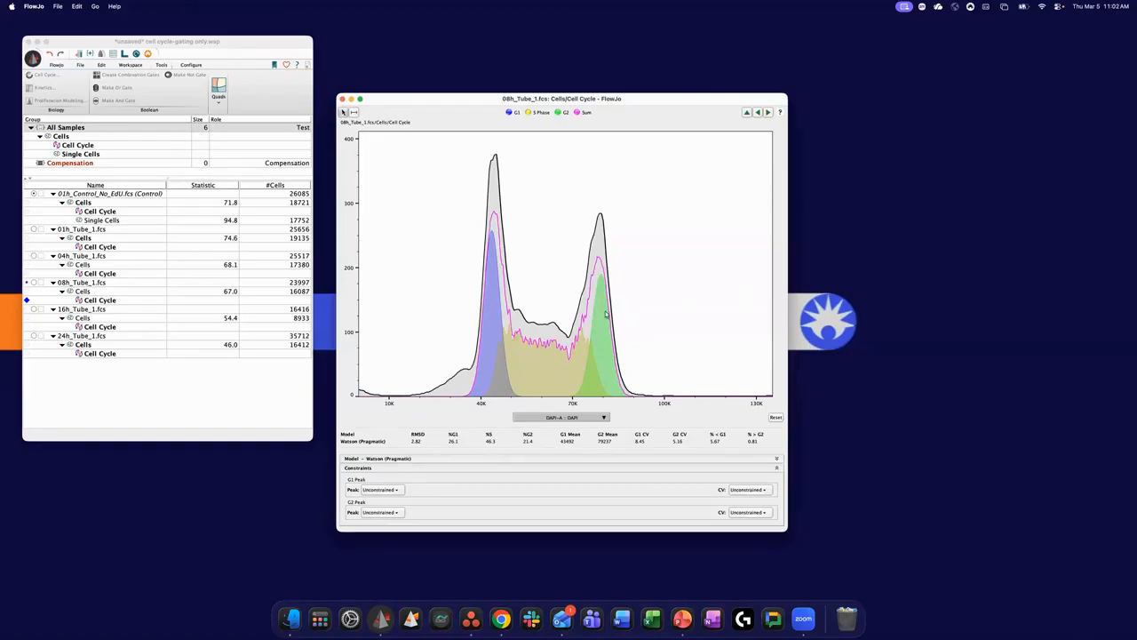
drag(624, 380, 647, 389)
- Inspect the control's Single Cells DAPI-A histogram and its parent DAPI-A versus DAPI-W gate, and close both plots
double_click(102, 220)
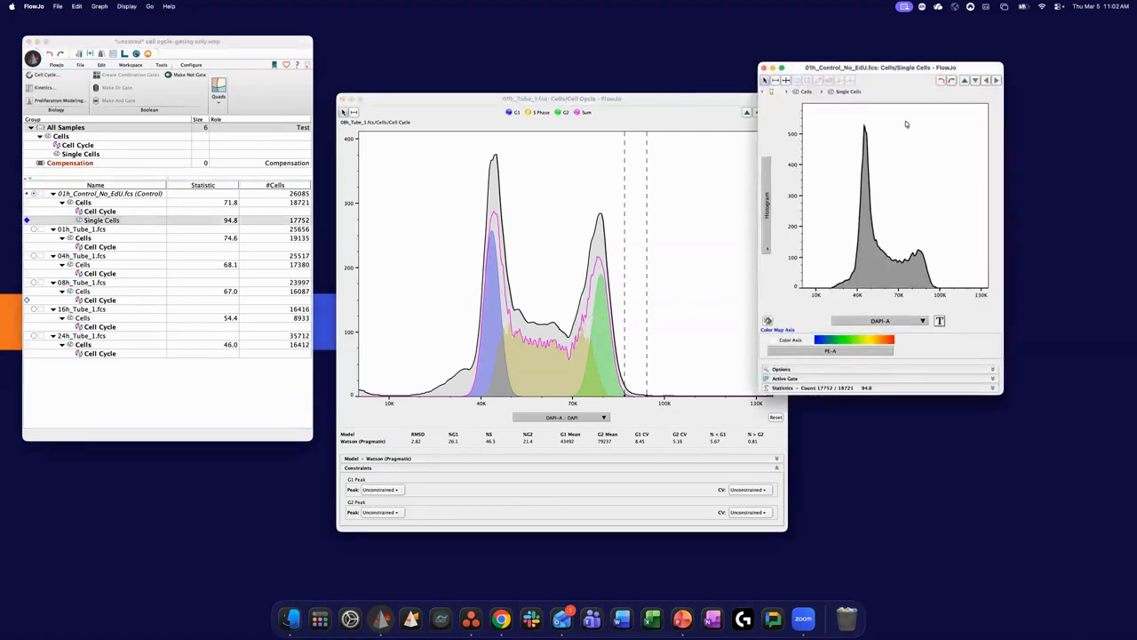
click(965, 80)
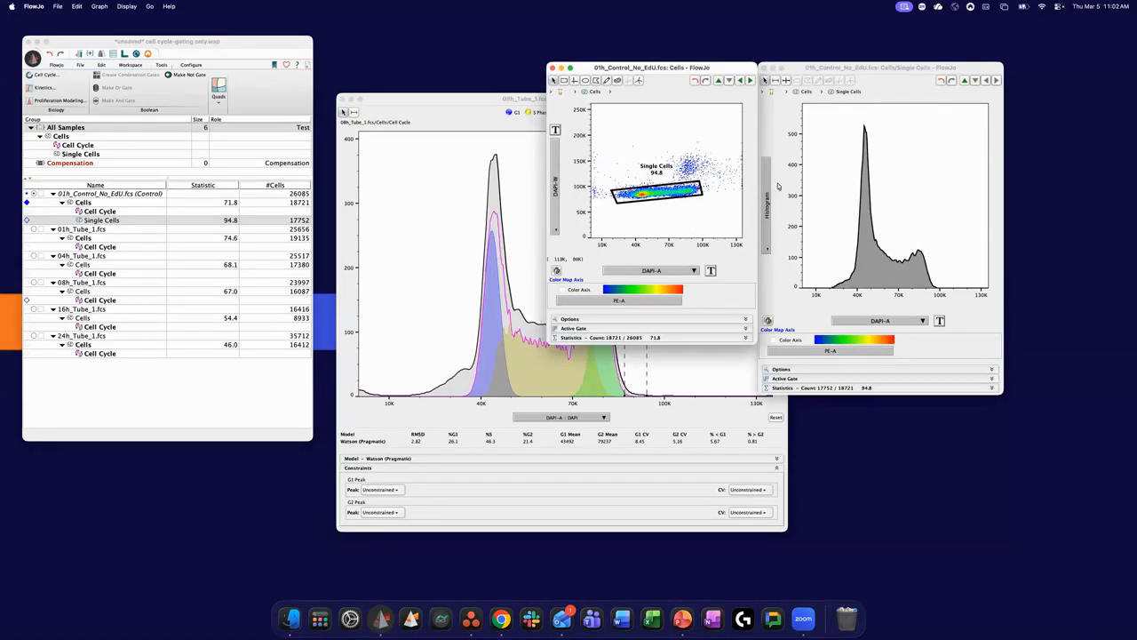
drag(766, 67, 774, 67)
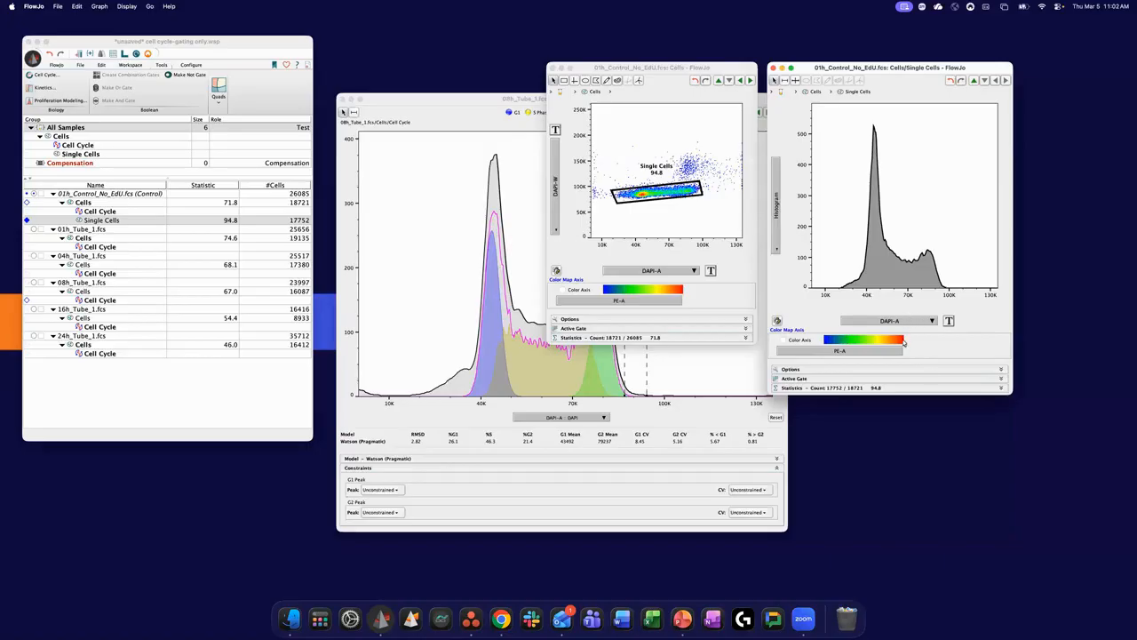
drag(862, 66, 859, 68)
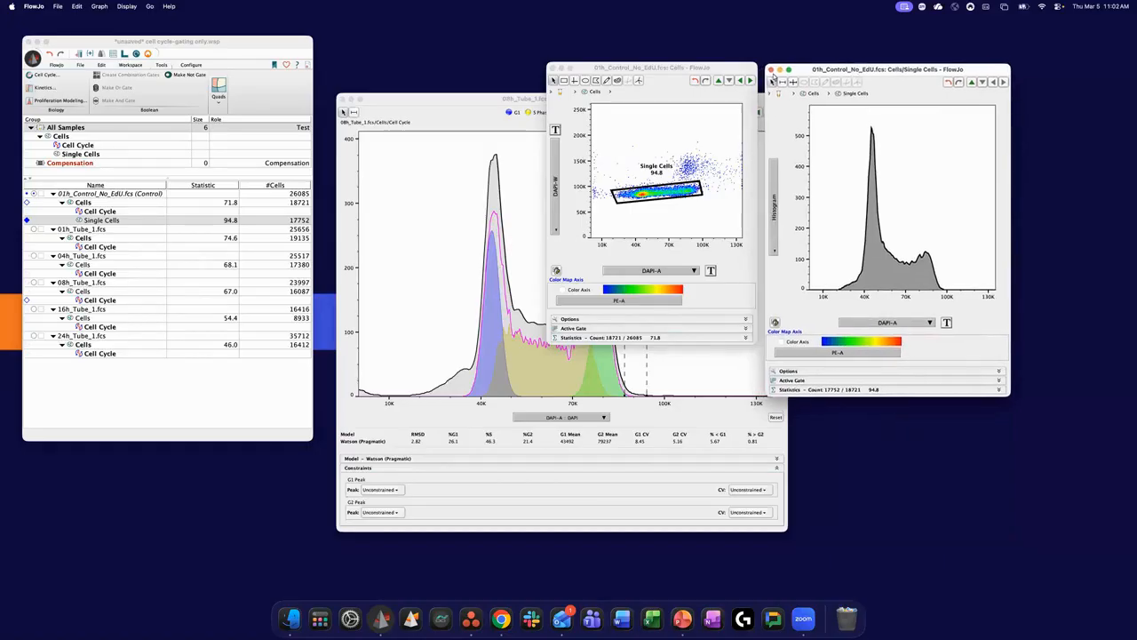
click(770, 69)
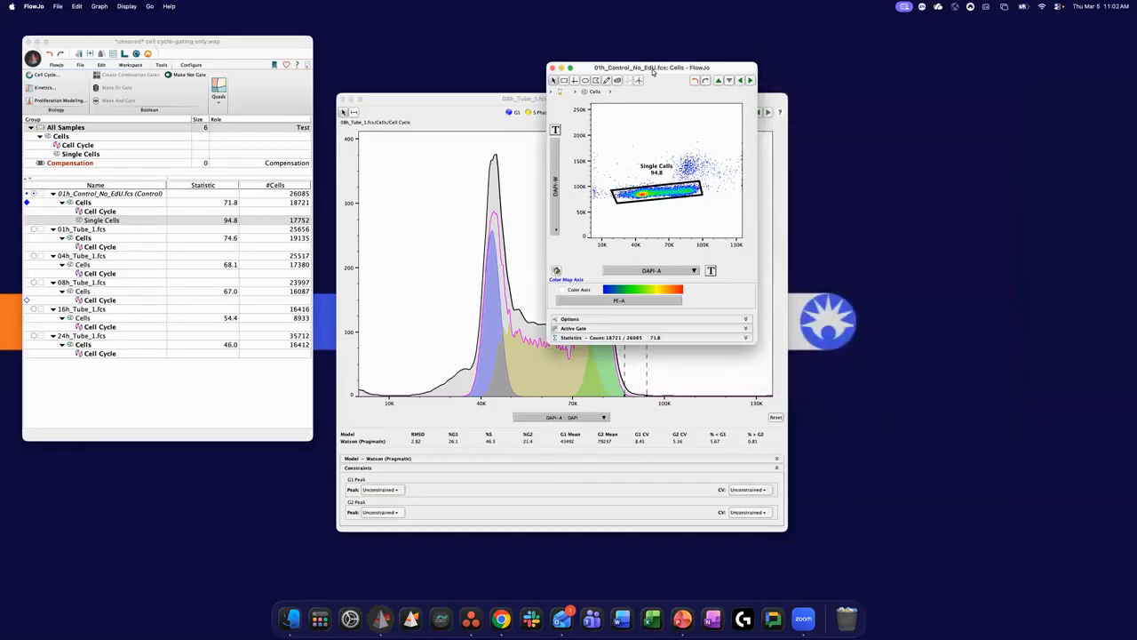
drag(648, 68, 809, 70)
click(712, 69)
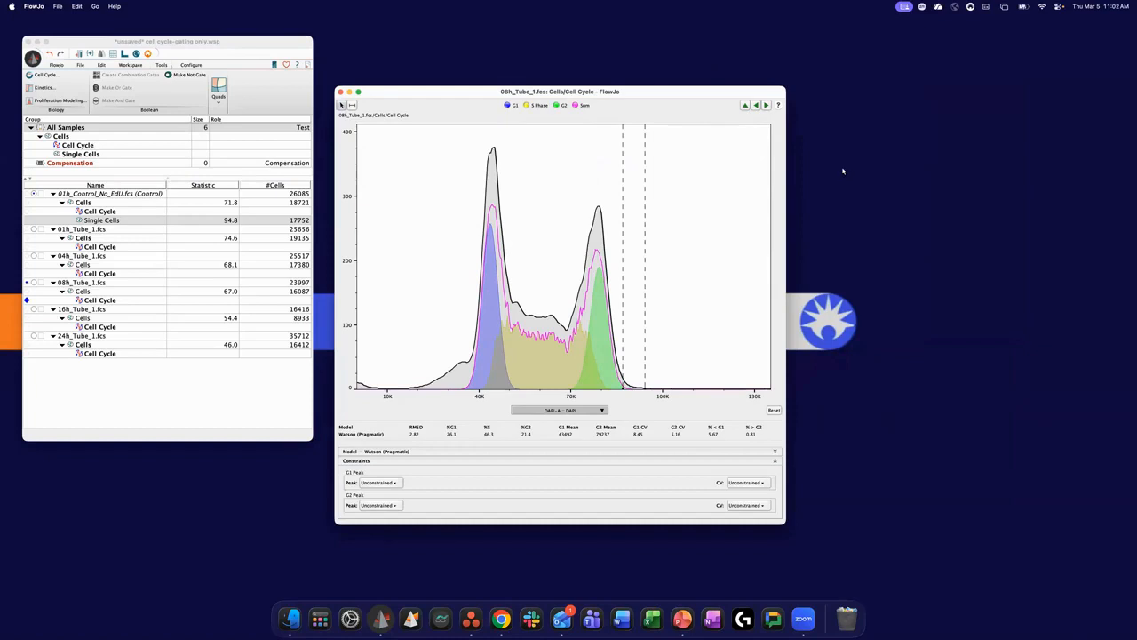
- Cycle the Cell Cycle plot from 08h_Tube_1 past 24h_Tube_1 to 01h_Tube_1 and go back to the control's fit
click(766, 105)
click(766, 104)
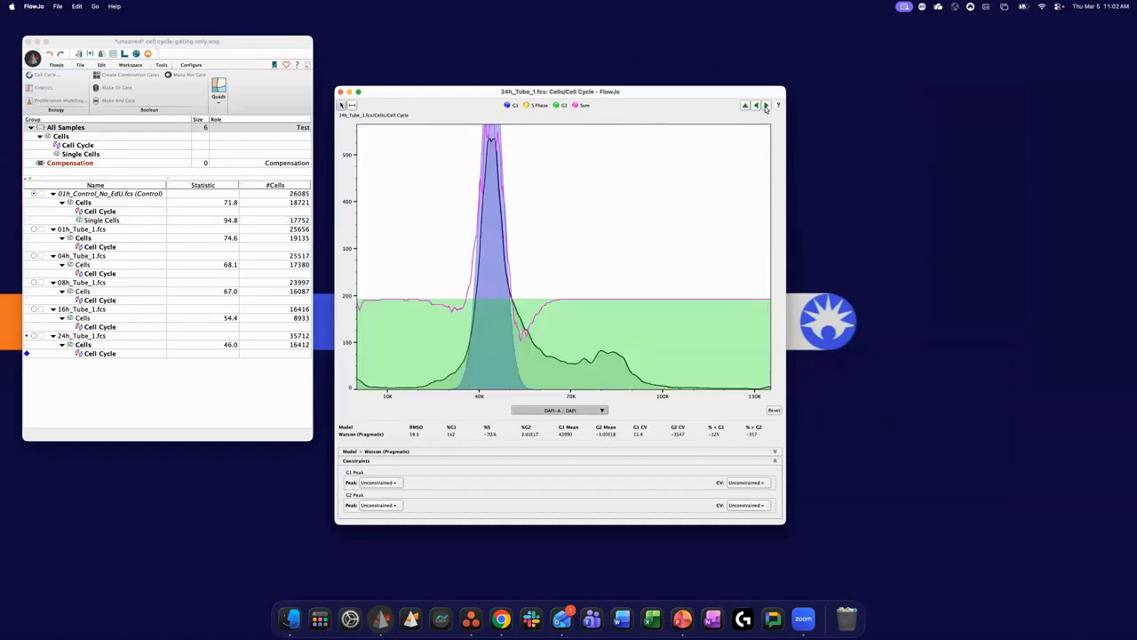
click(766, 105)
click(766, 105)
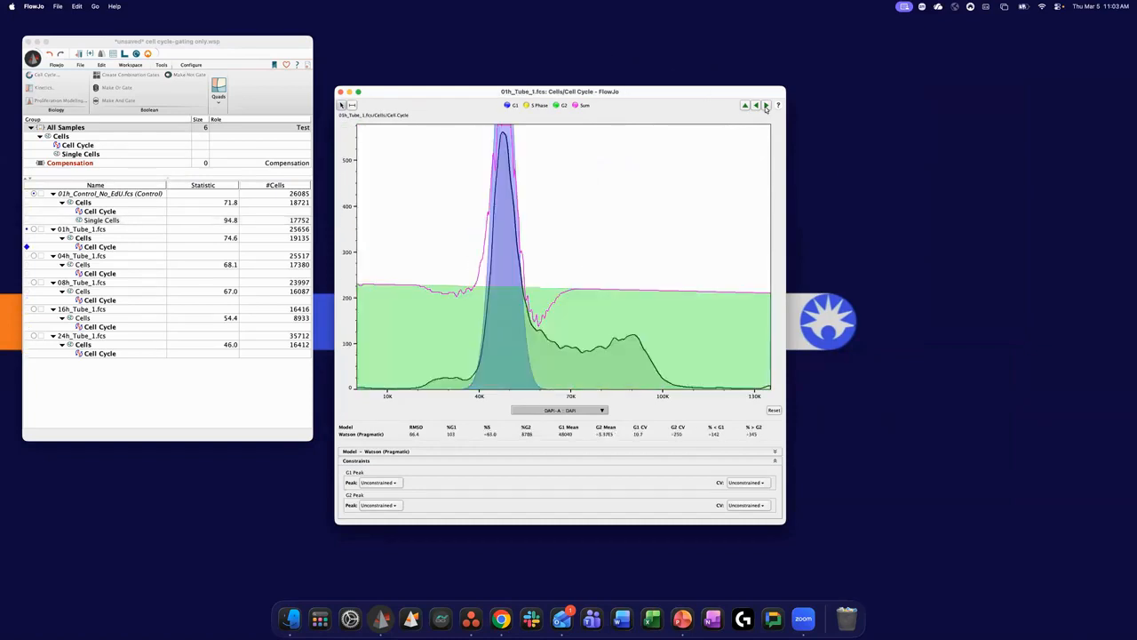
click(756, 105)
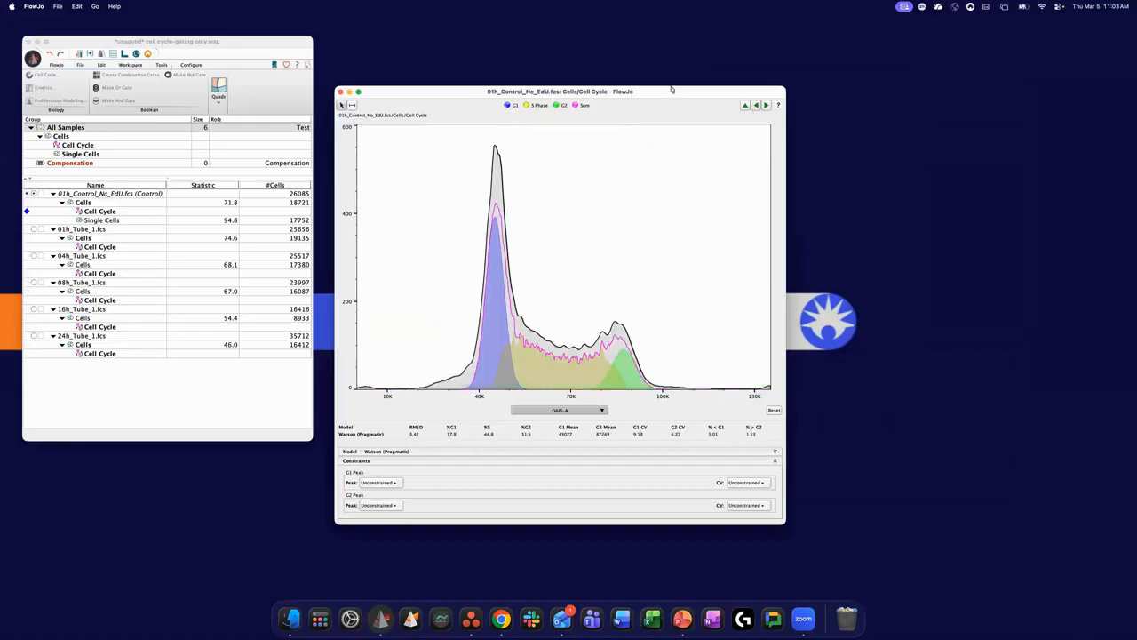
drag(672, 89, 678, 68)
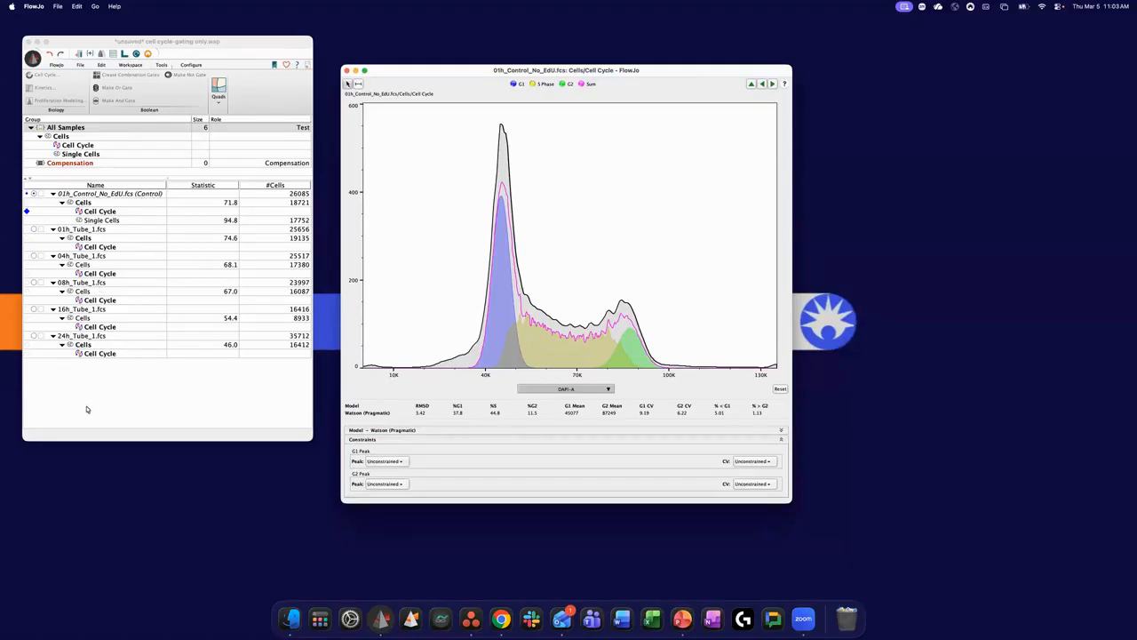
- Compare the 01h_Tube_1 fit with the control's and examine the later time points' fits up to 24h_Tube_1
click(773, 85)
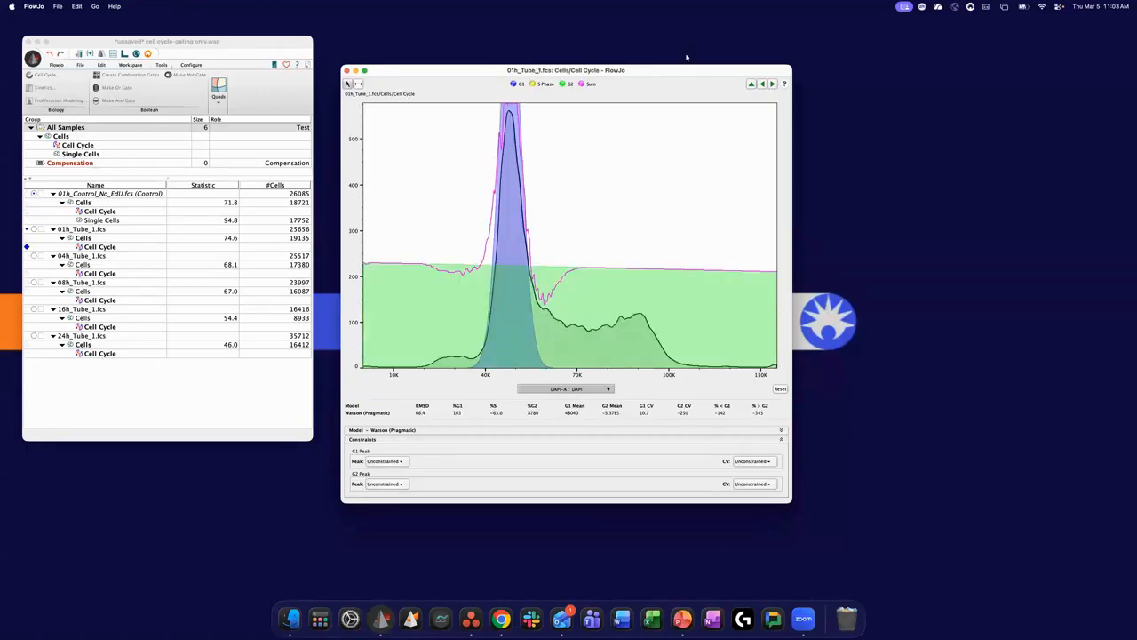
drag(684, 73, 681, 82)
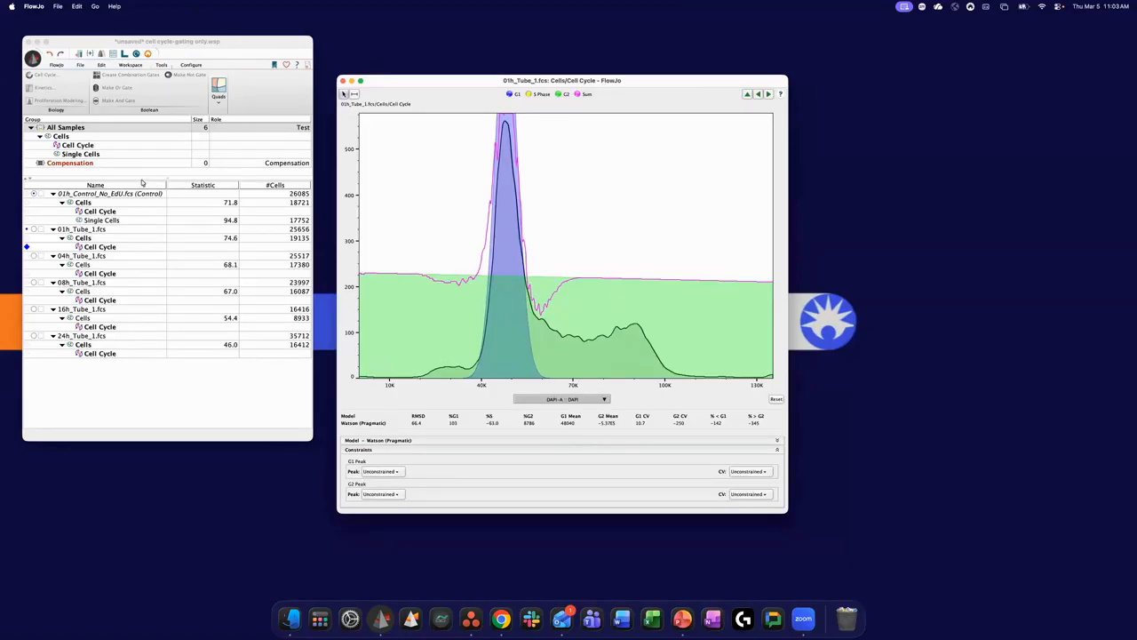
click(759, 94)
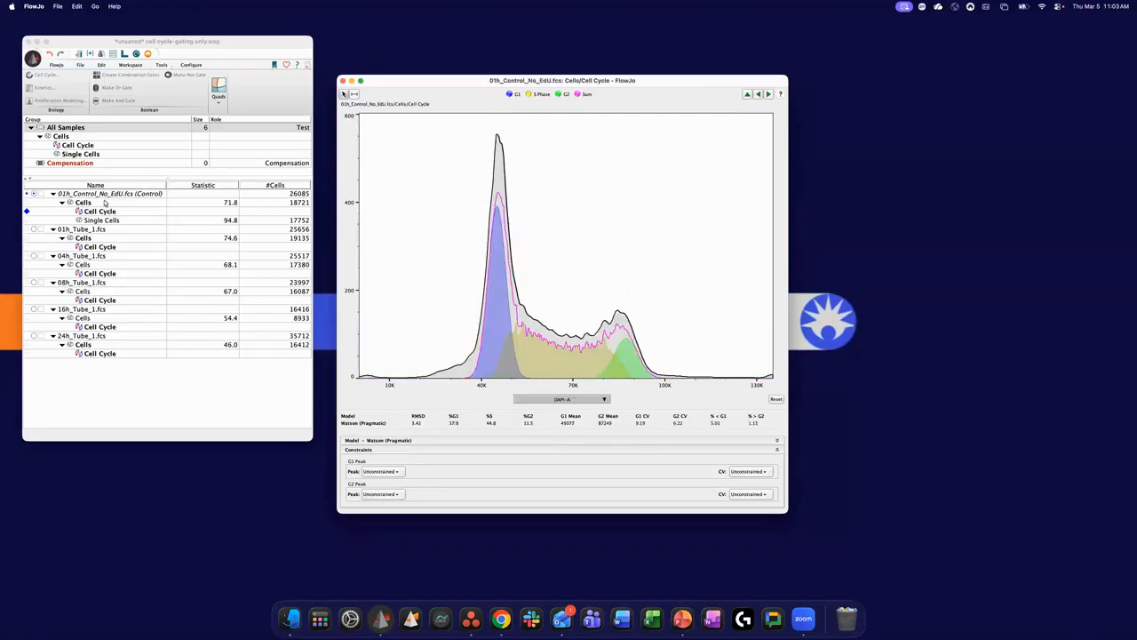
click(770, 95)
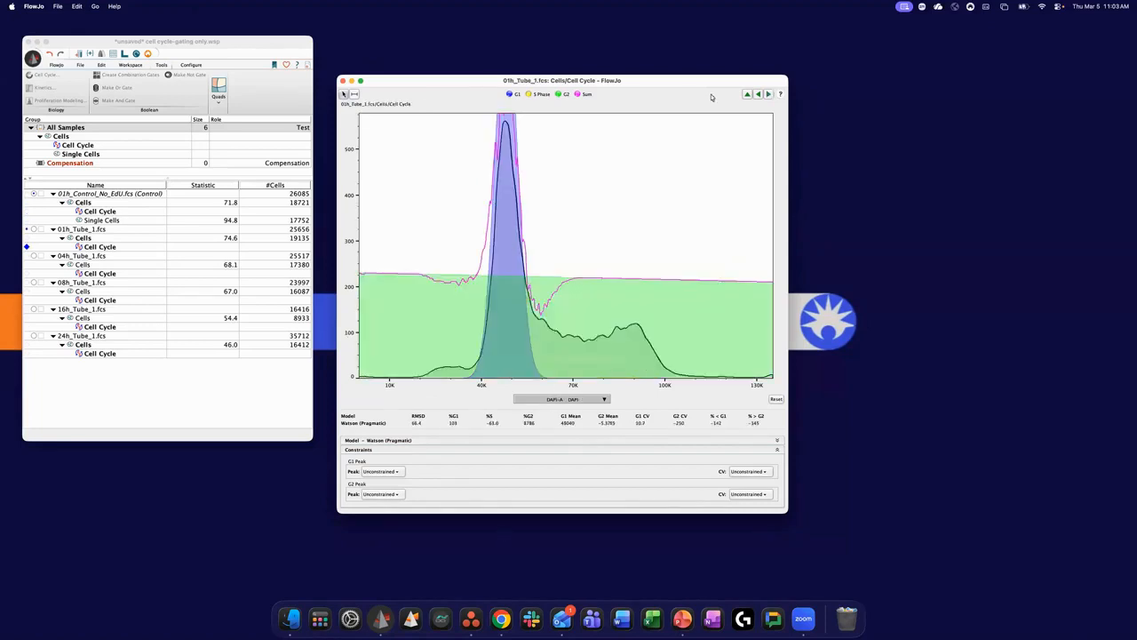
click(769, 94)
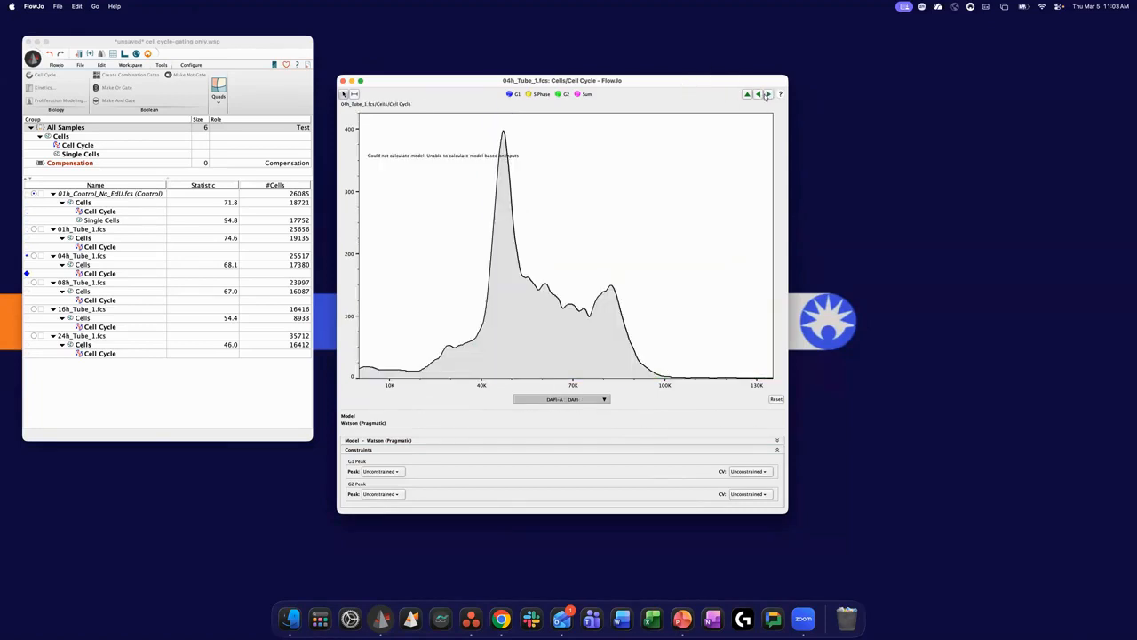
click(769, 94)
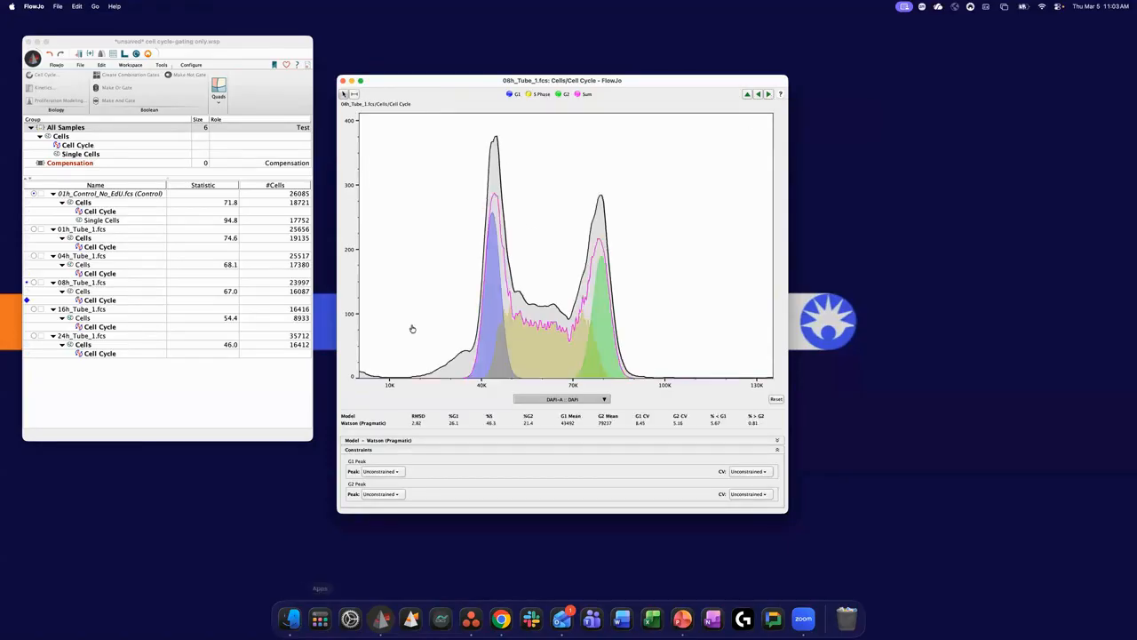
click(769, 95)
click(770, 94)
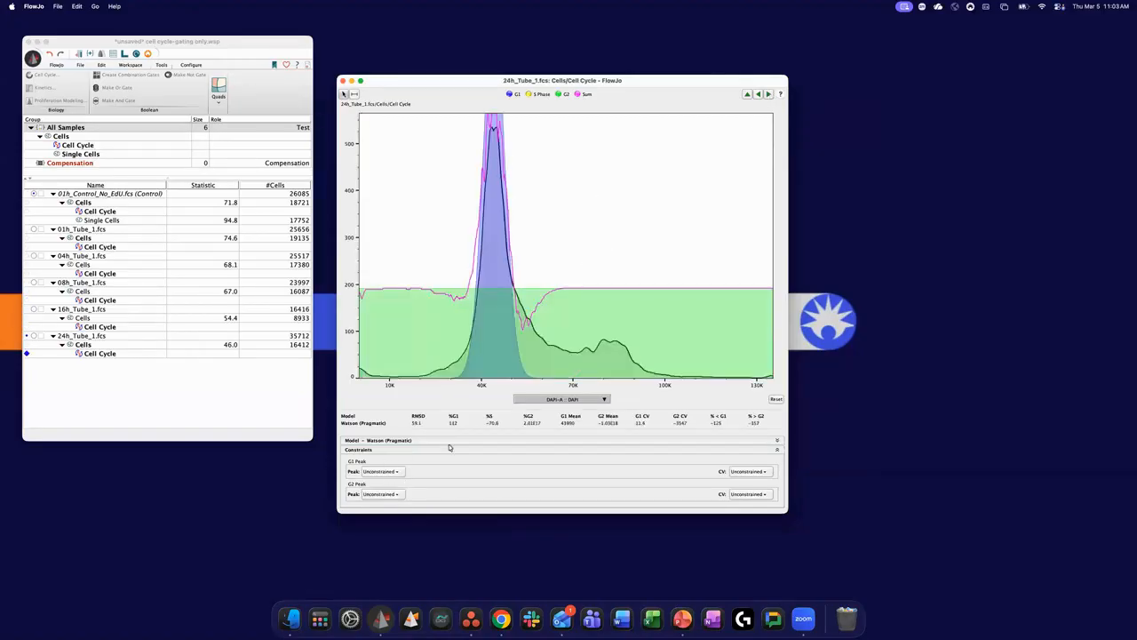
- Try the Dean-Jett-Fox model on 16h_Tube_1, restore Watson (Pragmatic), and return to the 24h_Tube_1 Cell Cycle fit
click(777, 452)
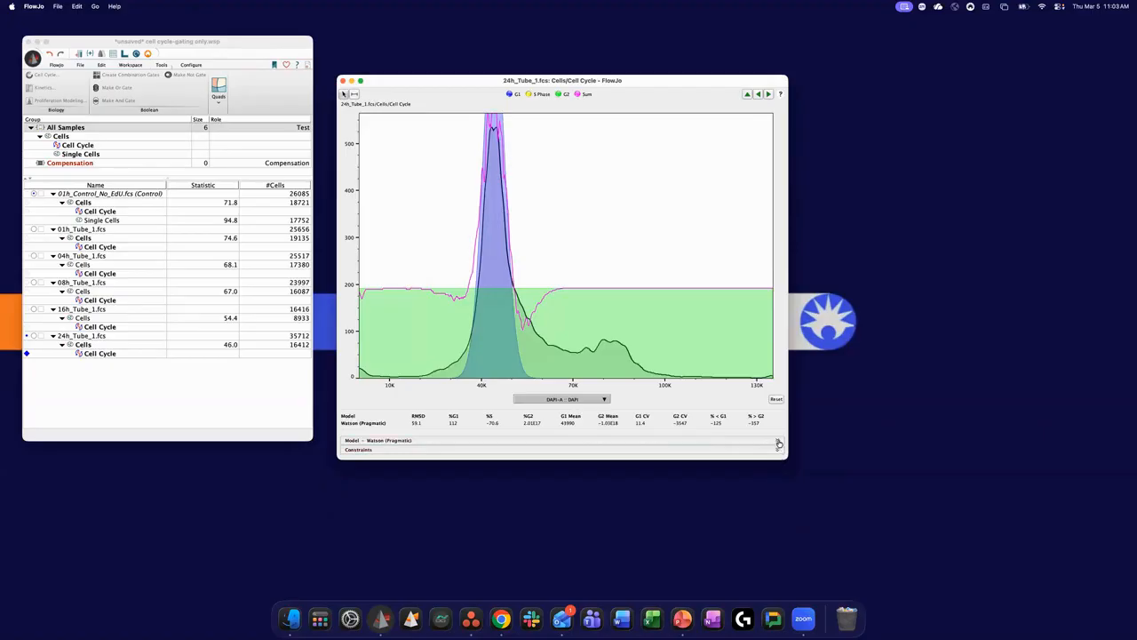
click(777, 440)
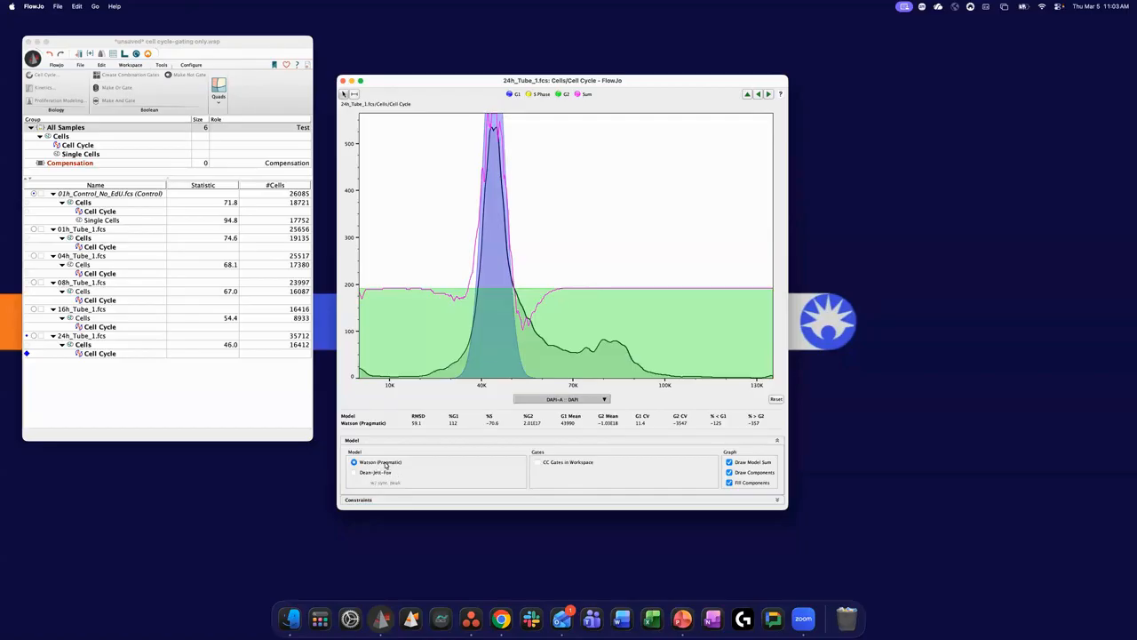
click(758, 94)
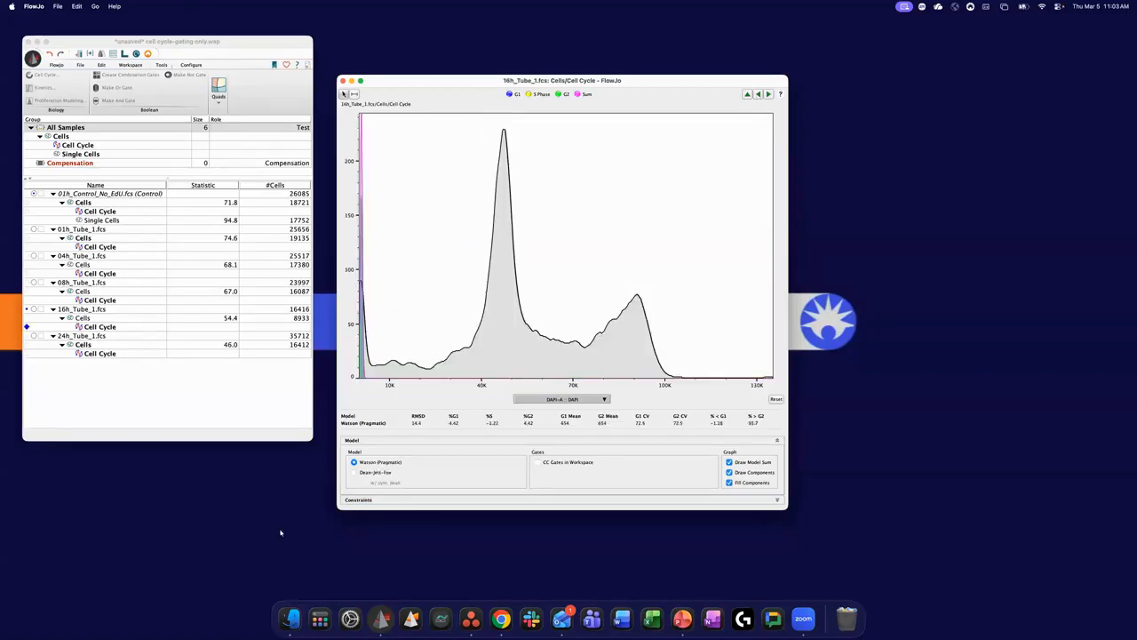
click(353, 472)
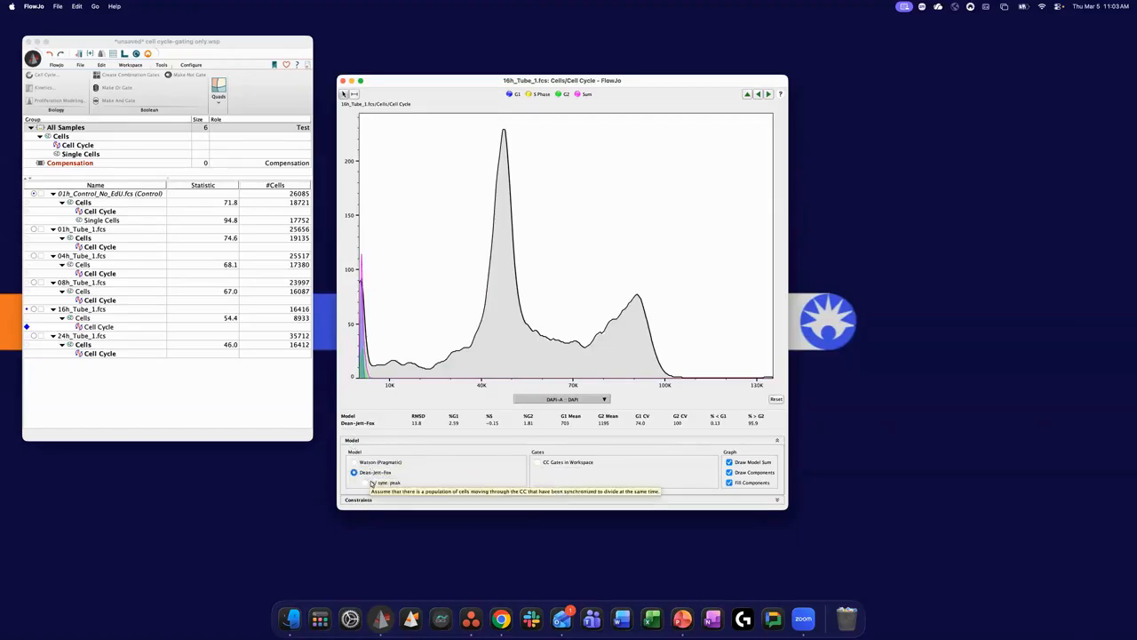
click(354, 462)
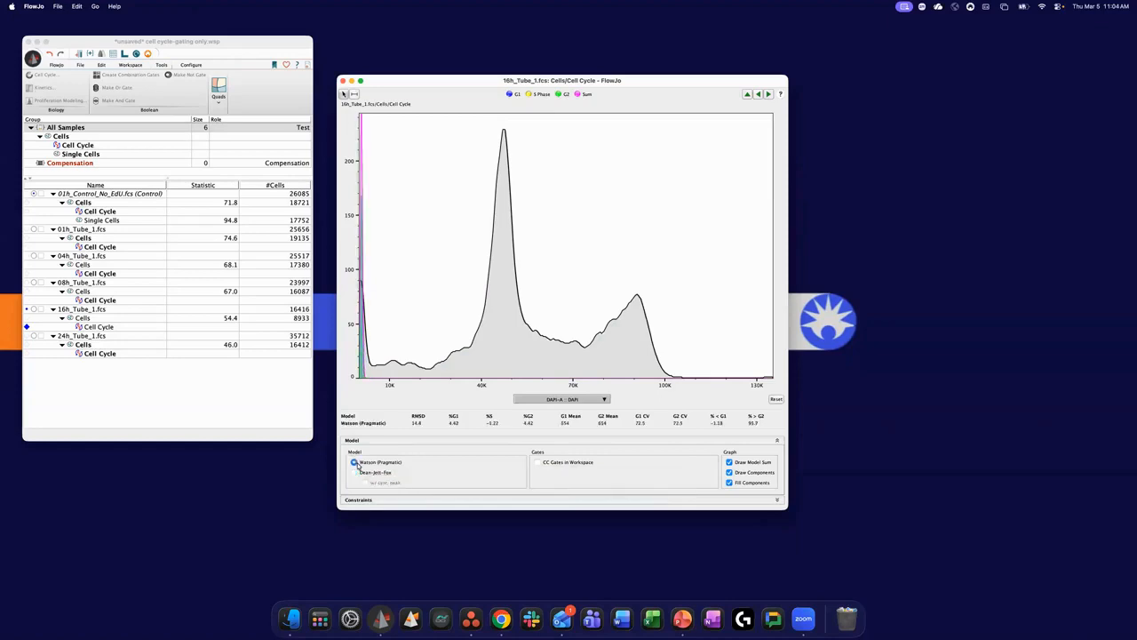
click(769, 94)
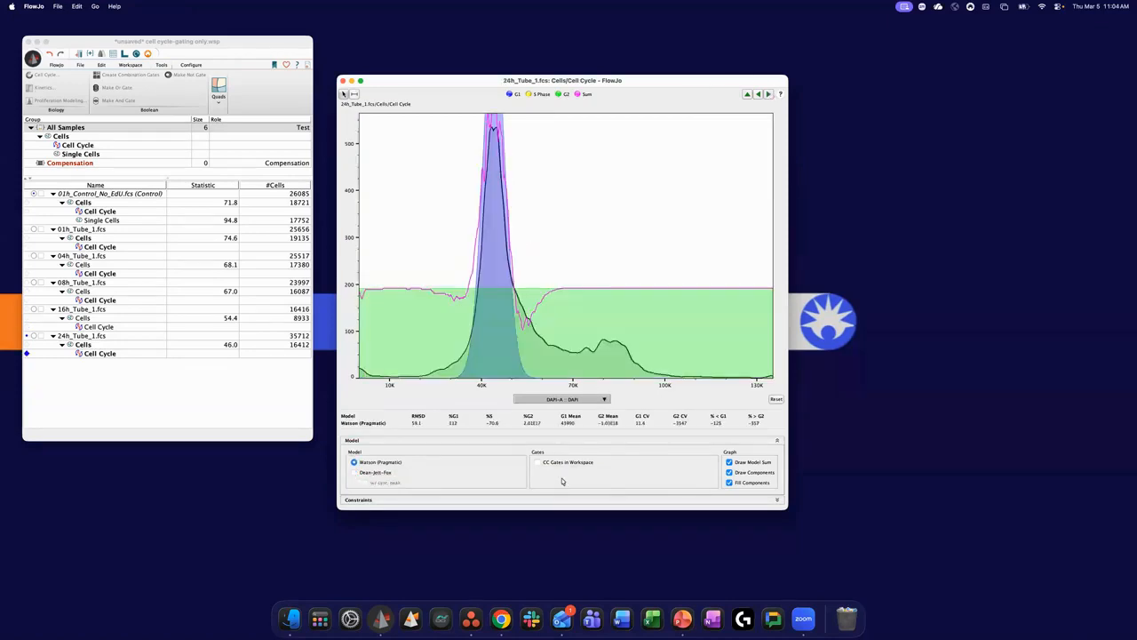
- Review the 24h_Tube_1 fit, go on to the control's Cell Cycle fit, and close the plot
drag(529, 82, 526, 76)
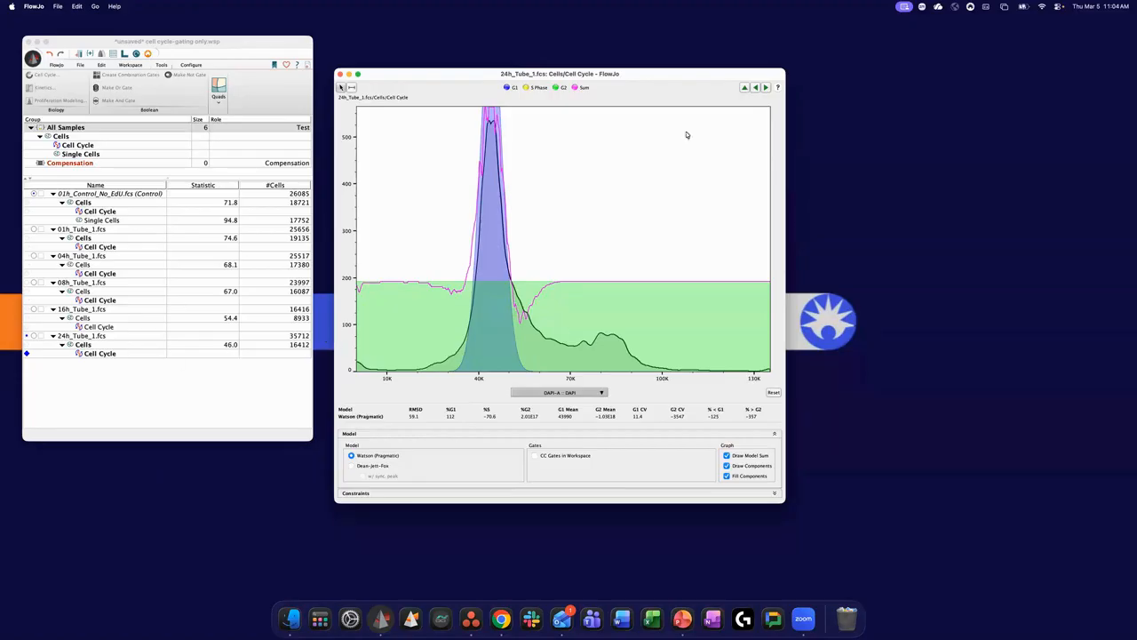
click(766, 87)
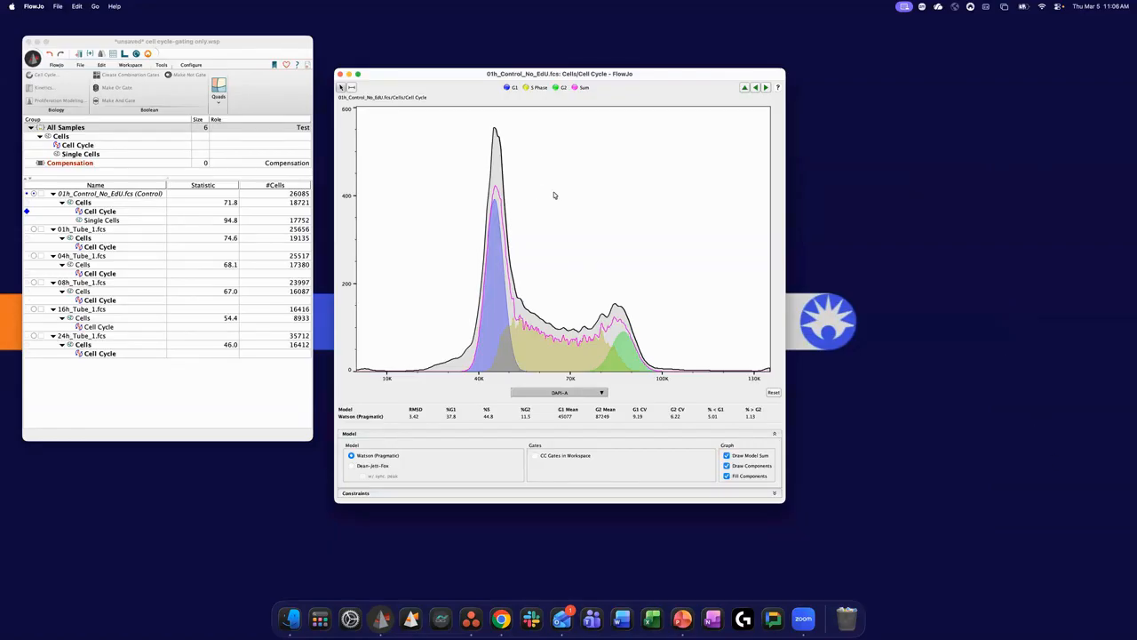
drag(630, 76, 627, 87)
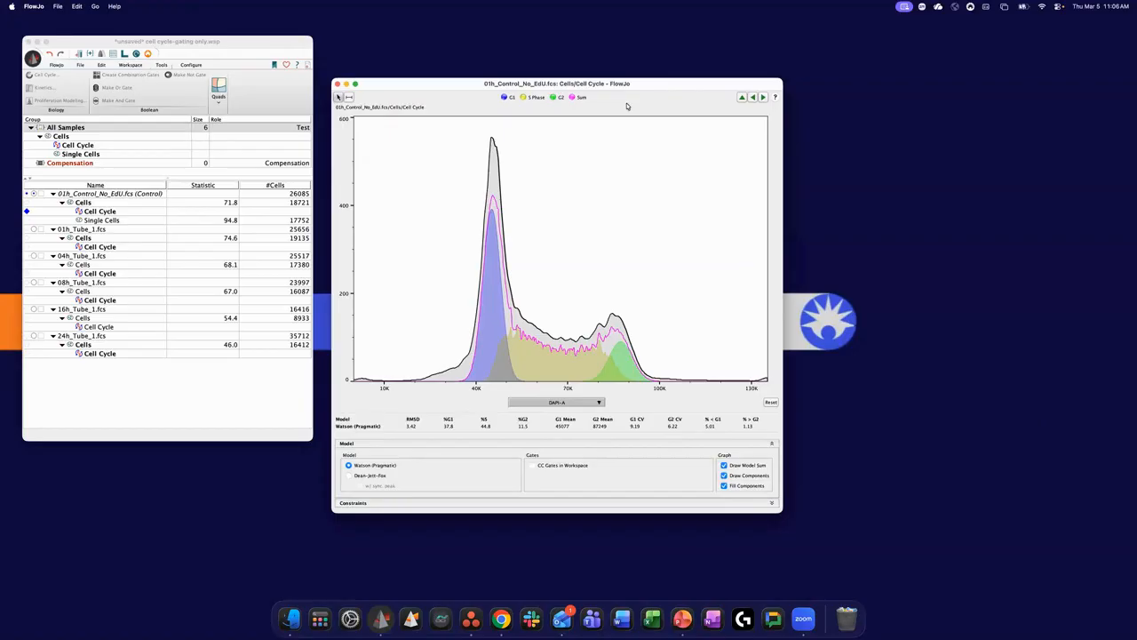
drag(487, 85, 498, 81)
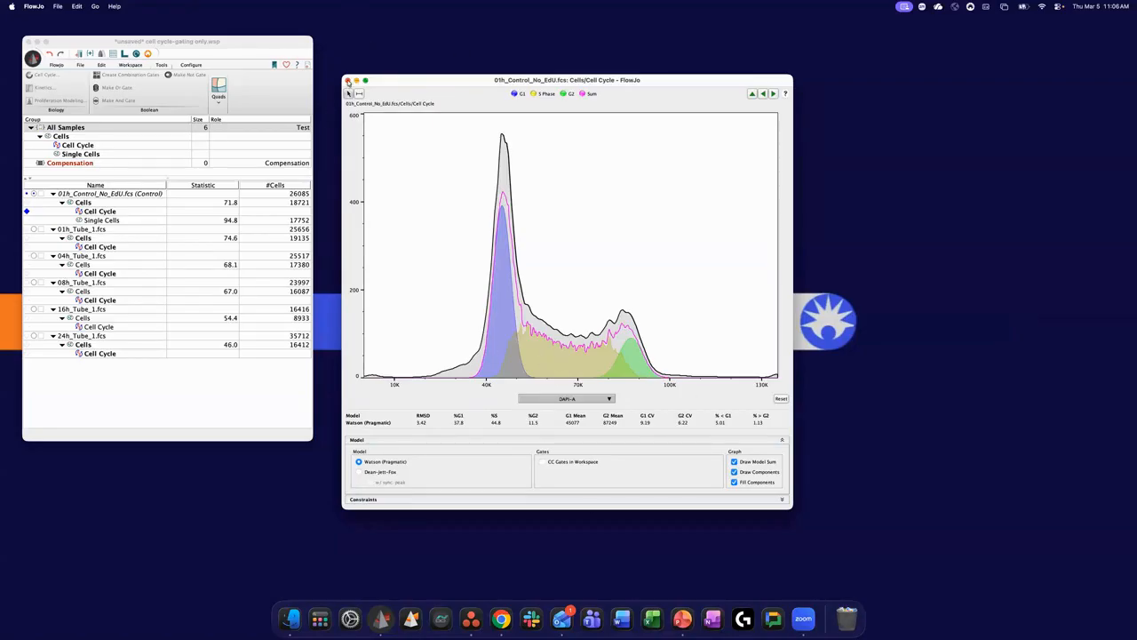
click(349, 81)
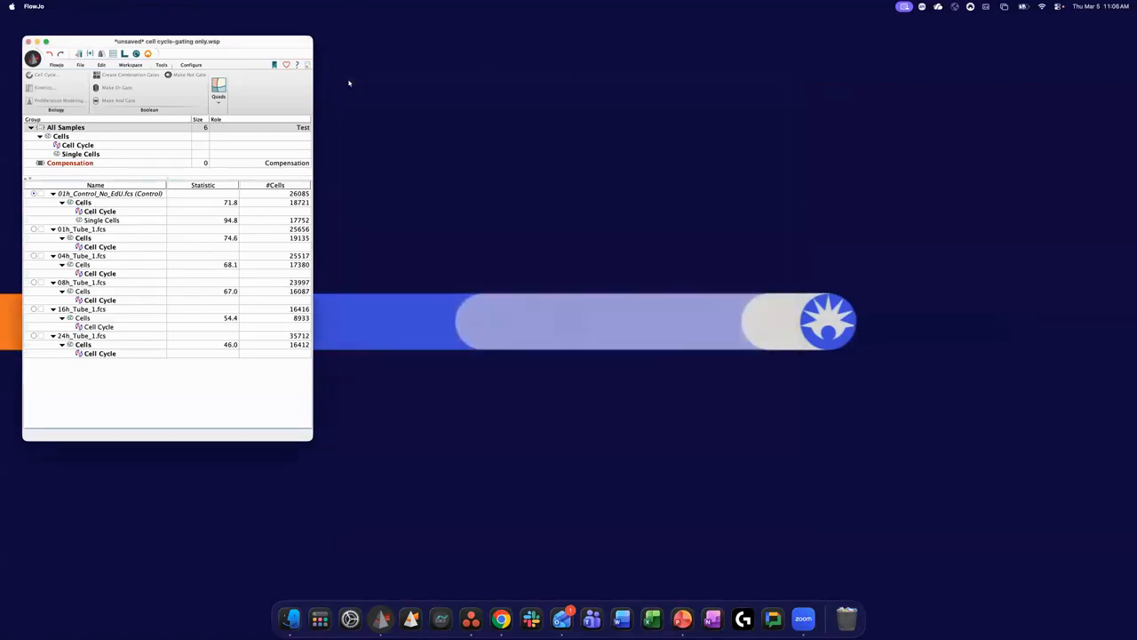
- Reopen the control's Cell Cycle model and add its cell cycle phase gates to the workspace
click(116, 214)
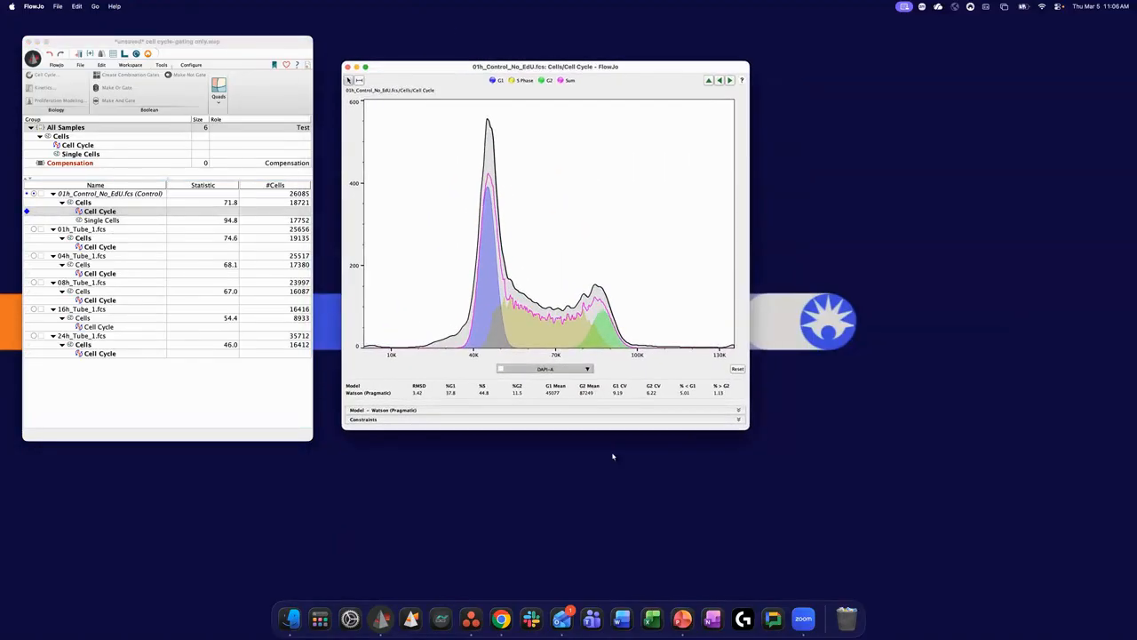
click(738, 411)
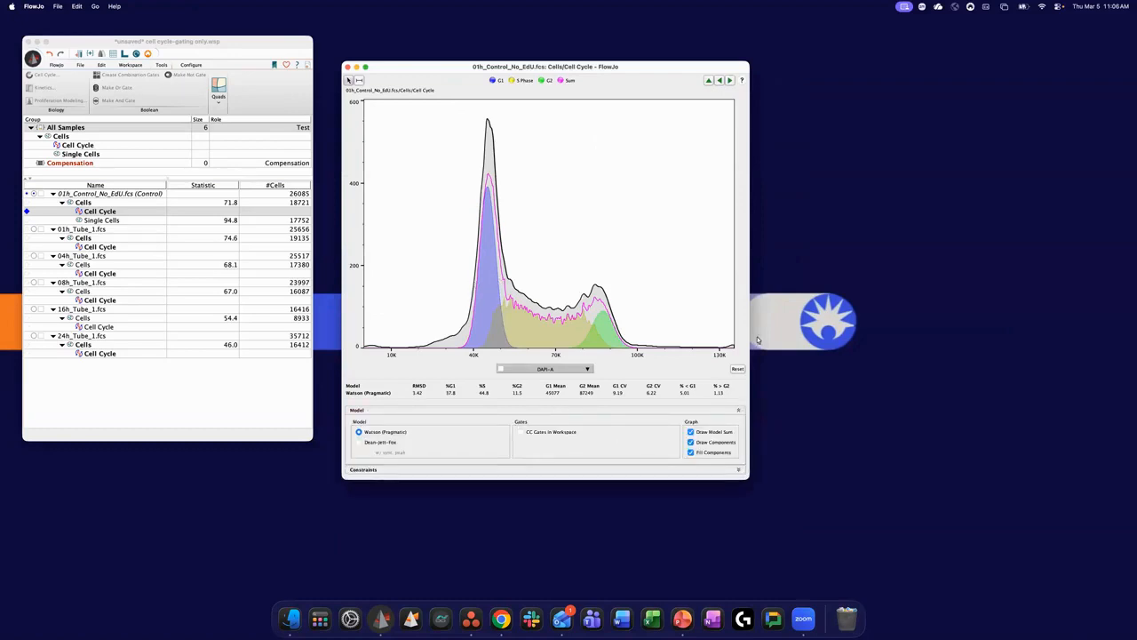
click(520, 433)
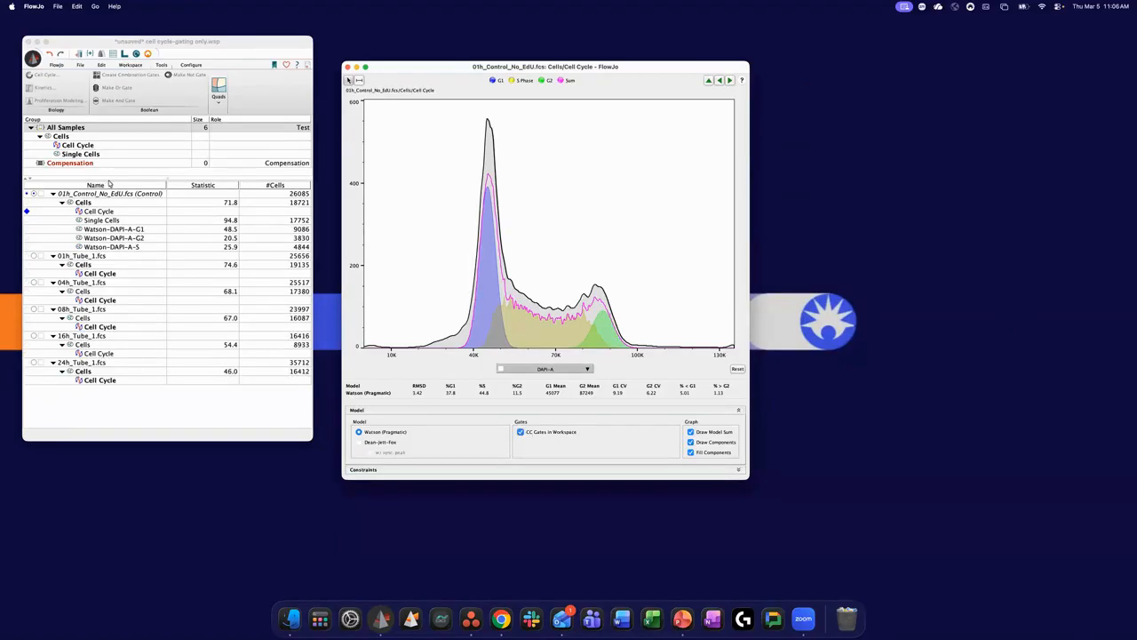
- Copy the control's Single Cells gate onto its Watson-DAPI-A-G1 population, collapse that population, and select the G1, G2 and S gates
drag(103, 221, 128, 230)
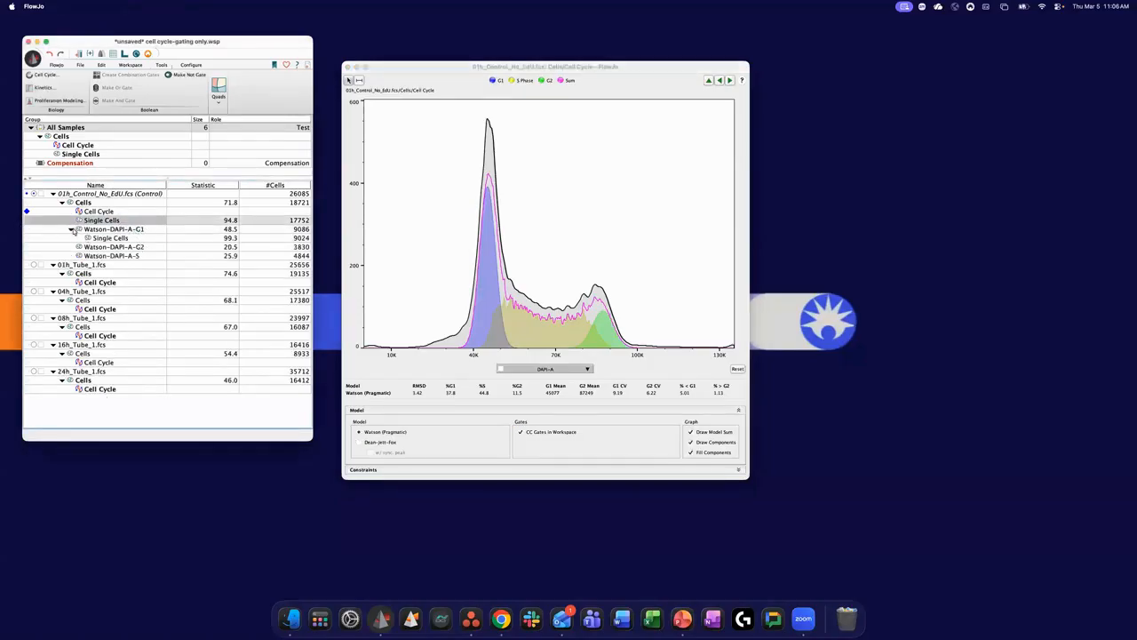
click(70, 230)
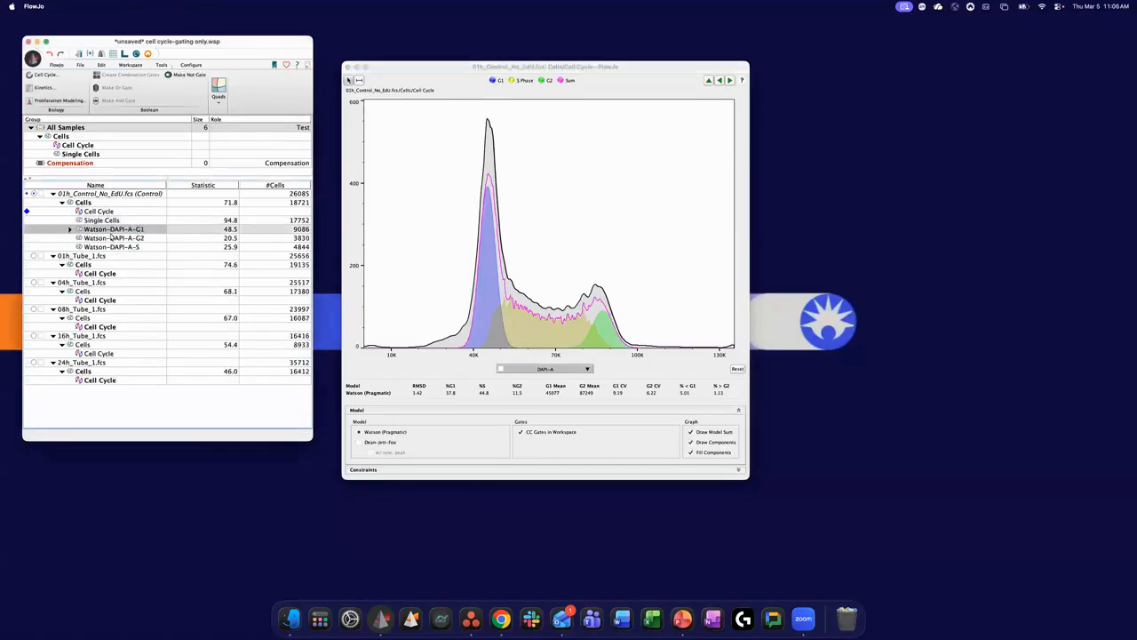
shift+click(140, 247)
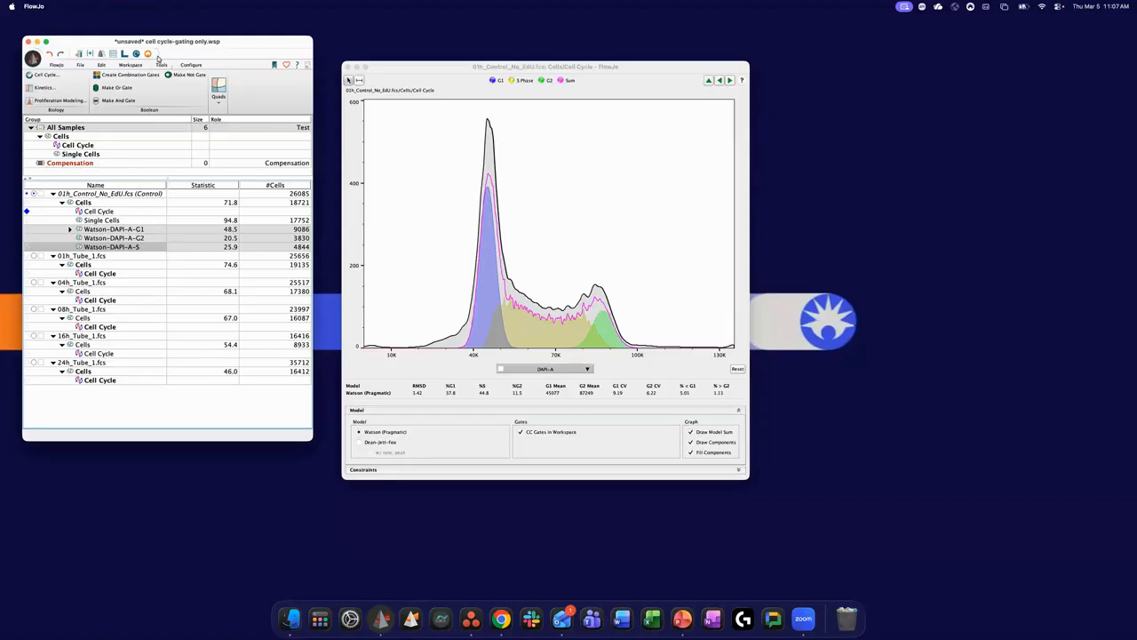
- Create a new layout and place the control's Cell Cycle plot with its model statistics in it
drag(160, 45, 159, 49)
click(126, 59)
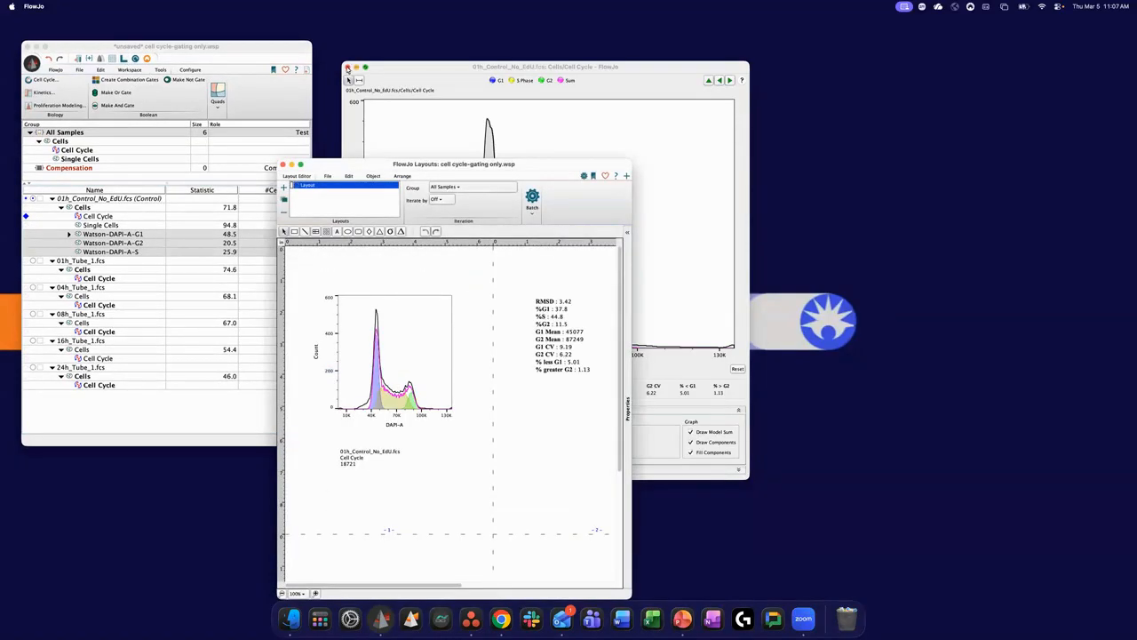
click(348, 68)
drag(457, 168, 491, 90)
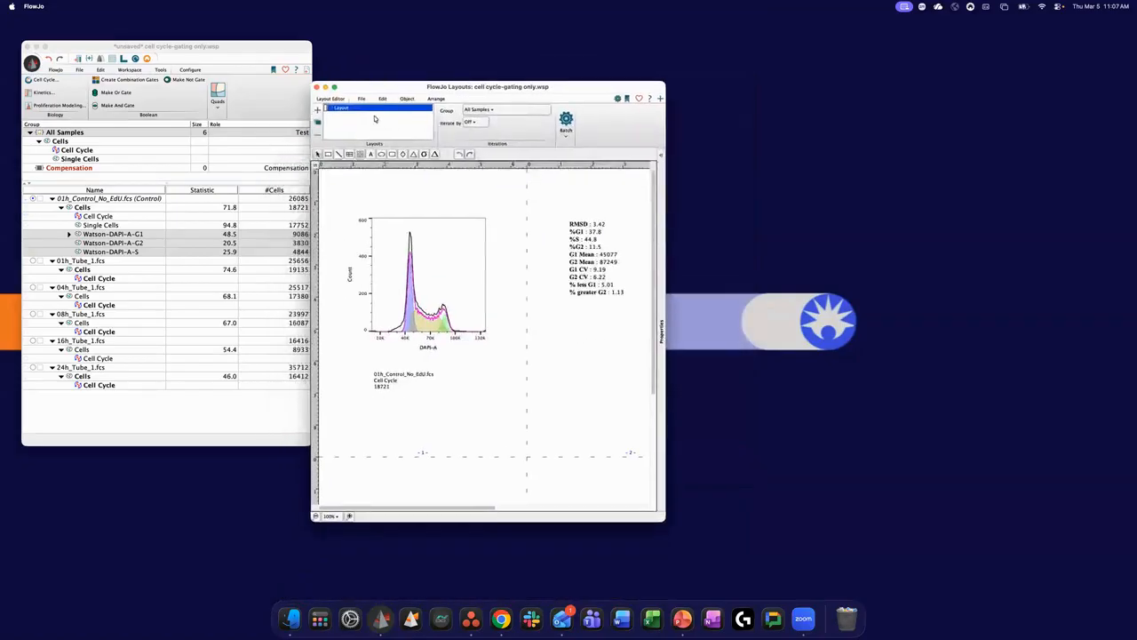
click(317, 111)
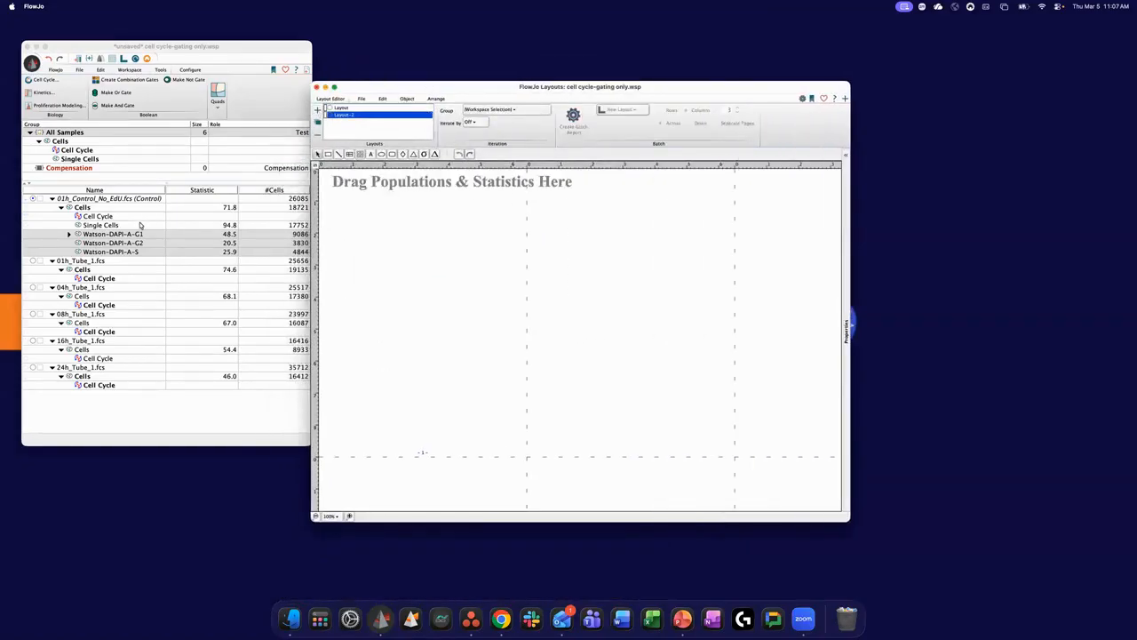
drag(103, 216, 569, 293)
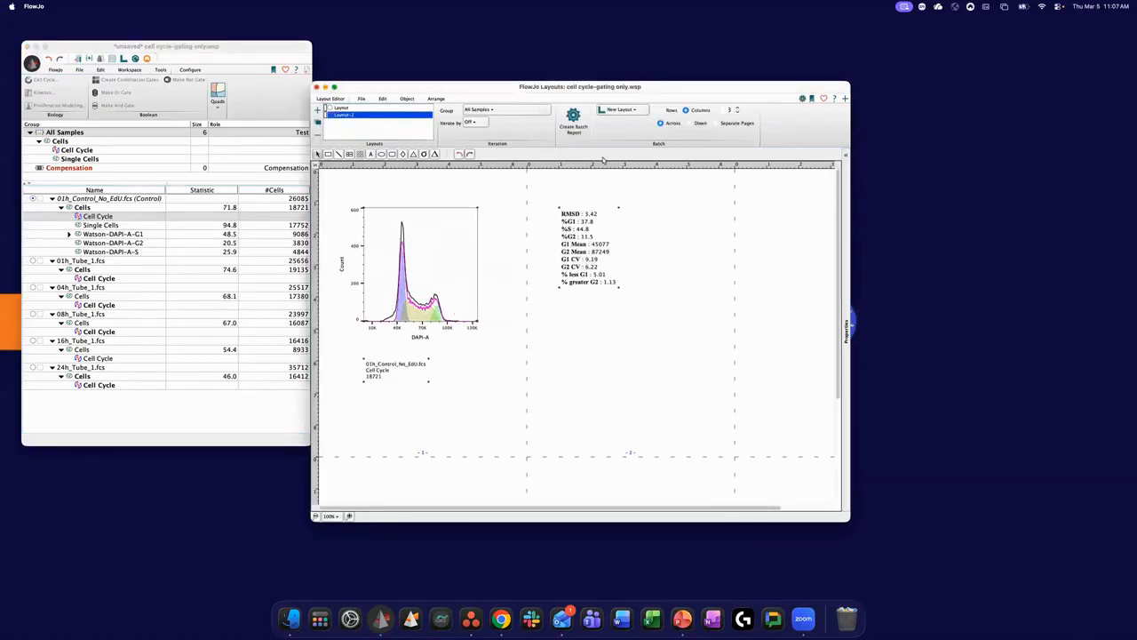
- Create a batch report of the Cell Cycle layout for All Samples, look over the plots, and minimize the layouts window
click(716, 123)
click(569, 126)
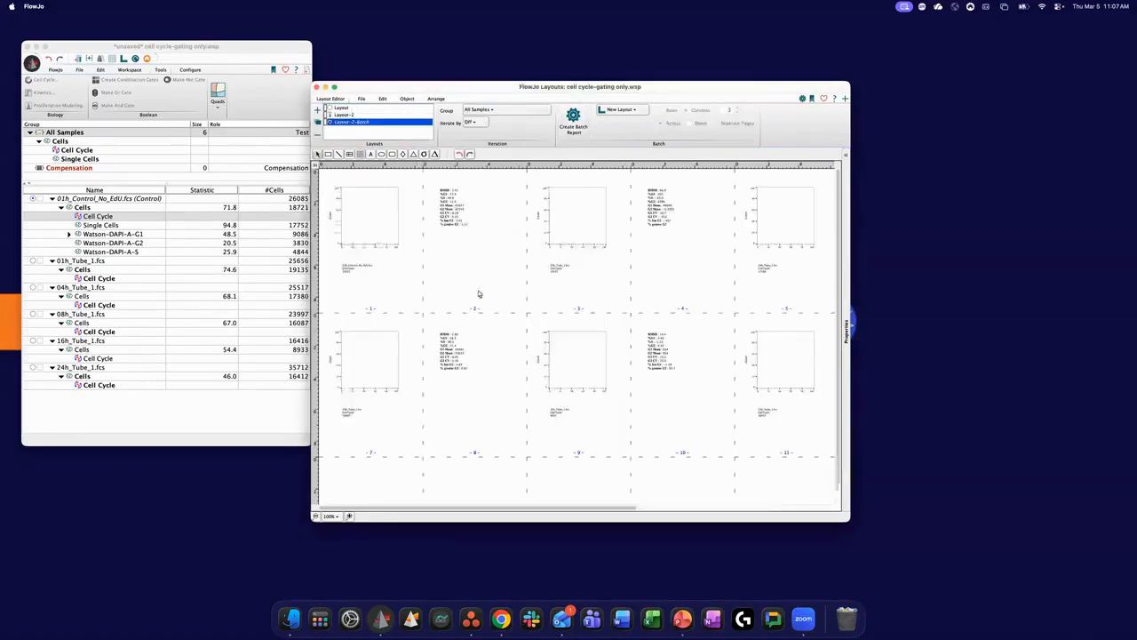
click(788, 386)
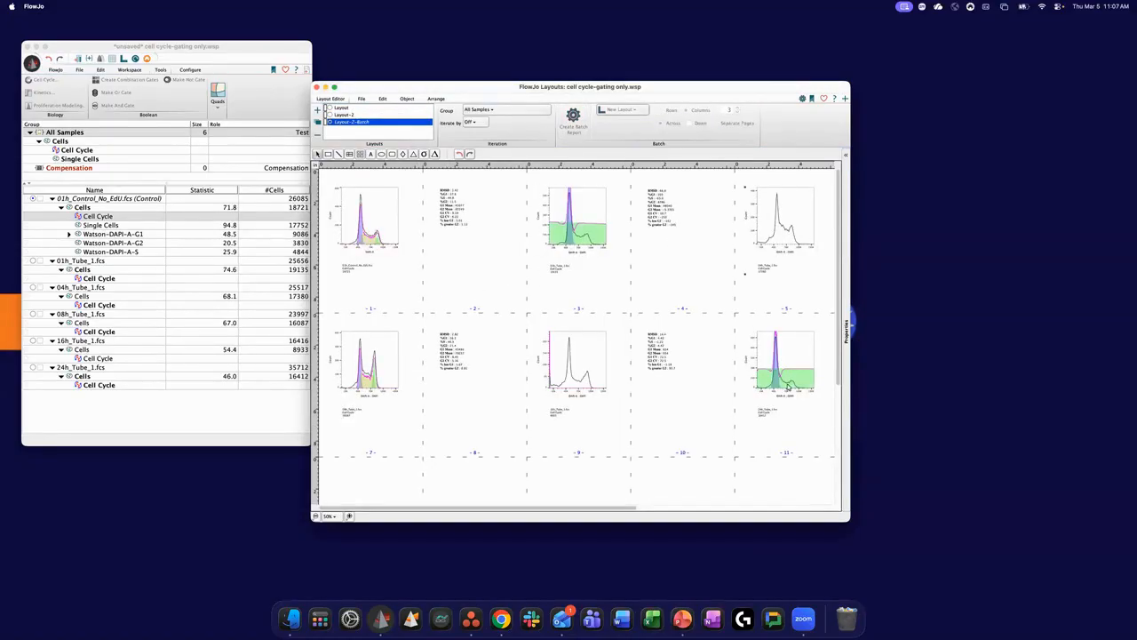
click(391, 378)
click(325, 86)
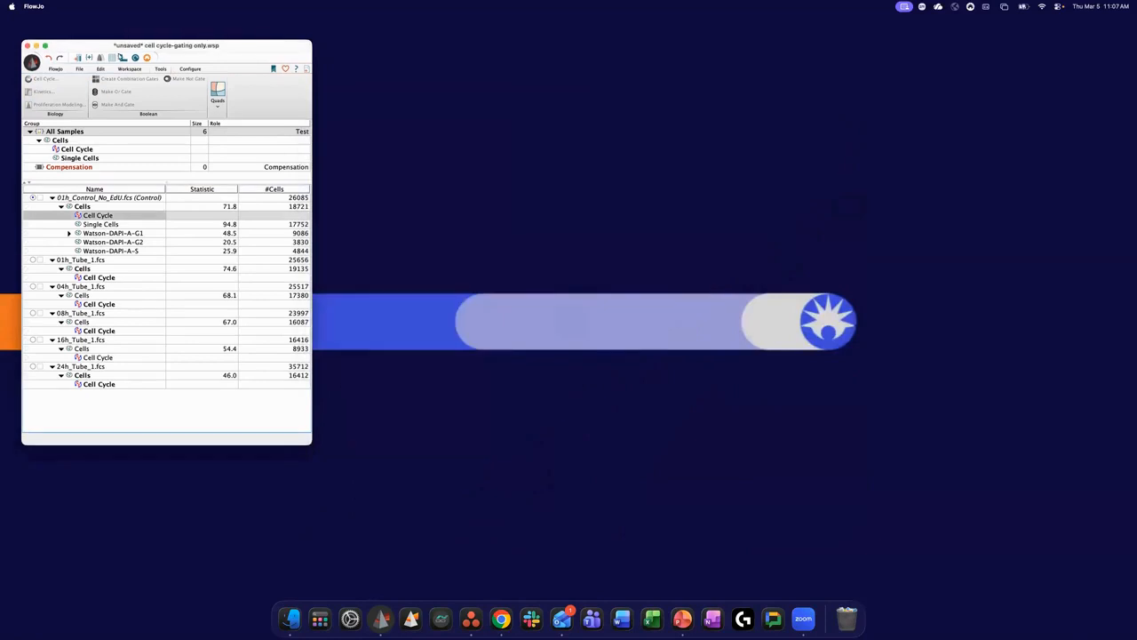
- Create a new table and add all the Cell Cycle model statistics from the control sample as its rows
click(115, 58)
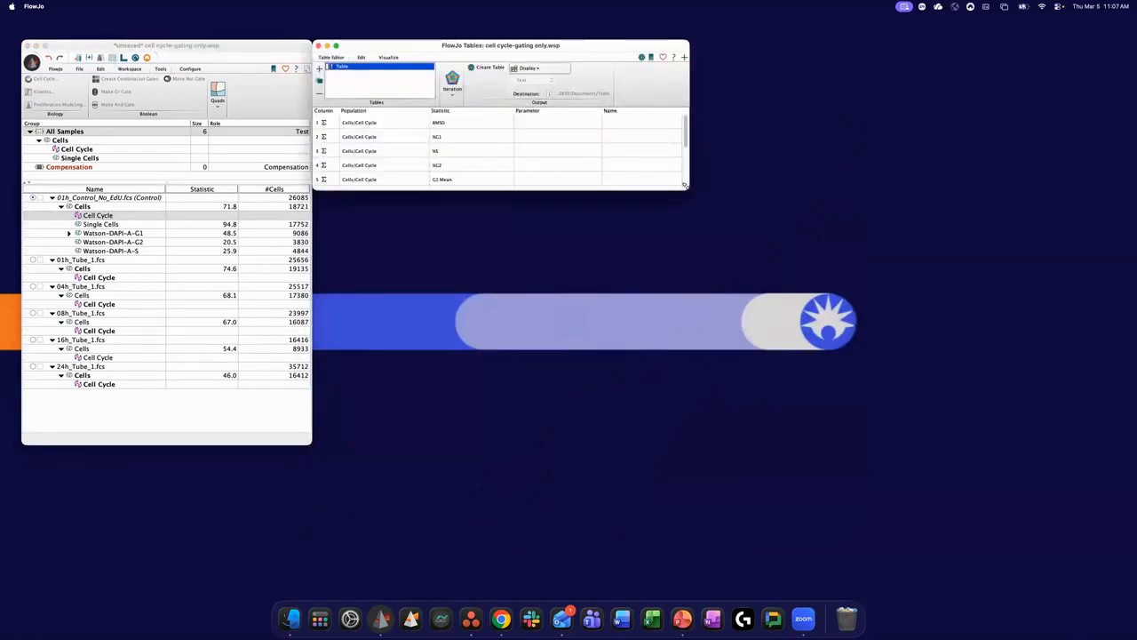
drag(685, 186, 847, 333)
click(319, 70)
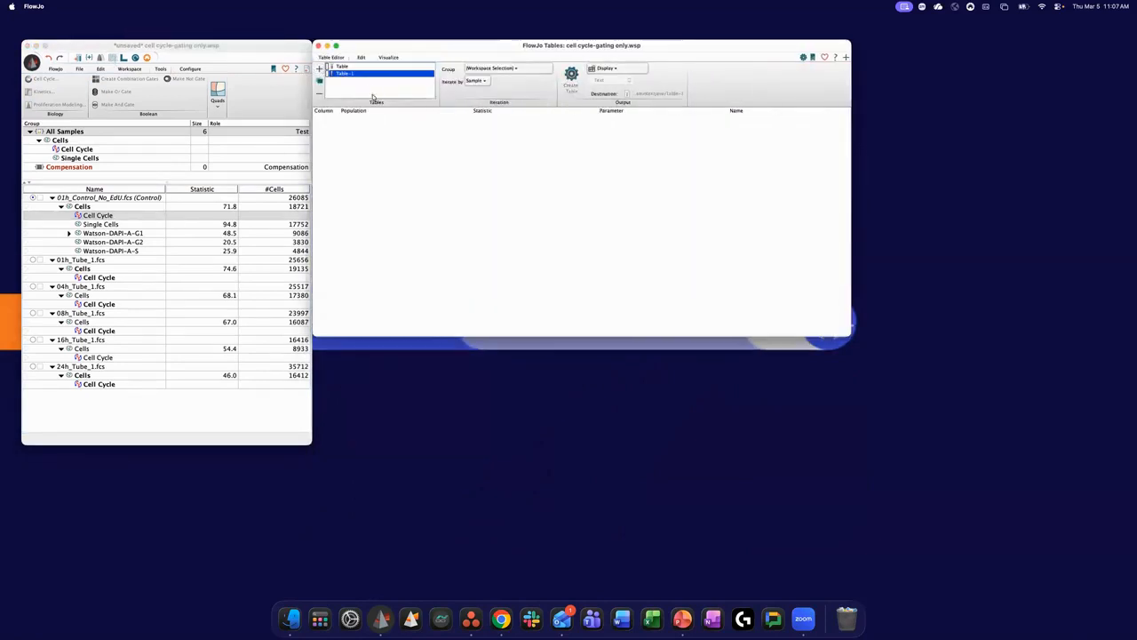
drag(358, 49, 373, 95)
drag(107, 216, 537, 230)
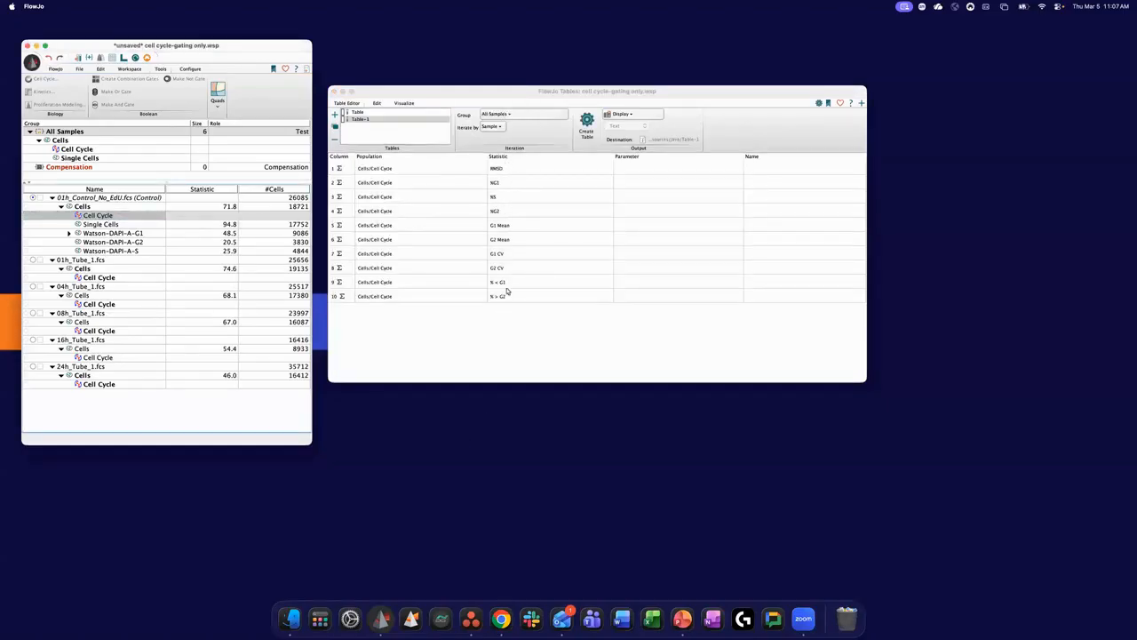
- Generate the Cell Cycle statistics table for all samples, widen it to read every statistic, and close it
click(587, 126)
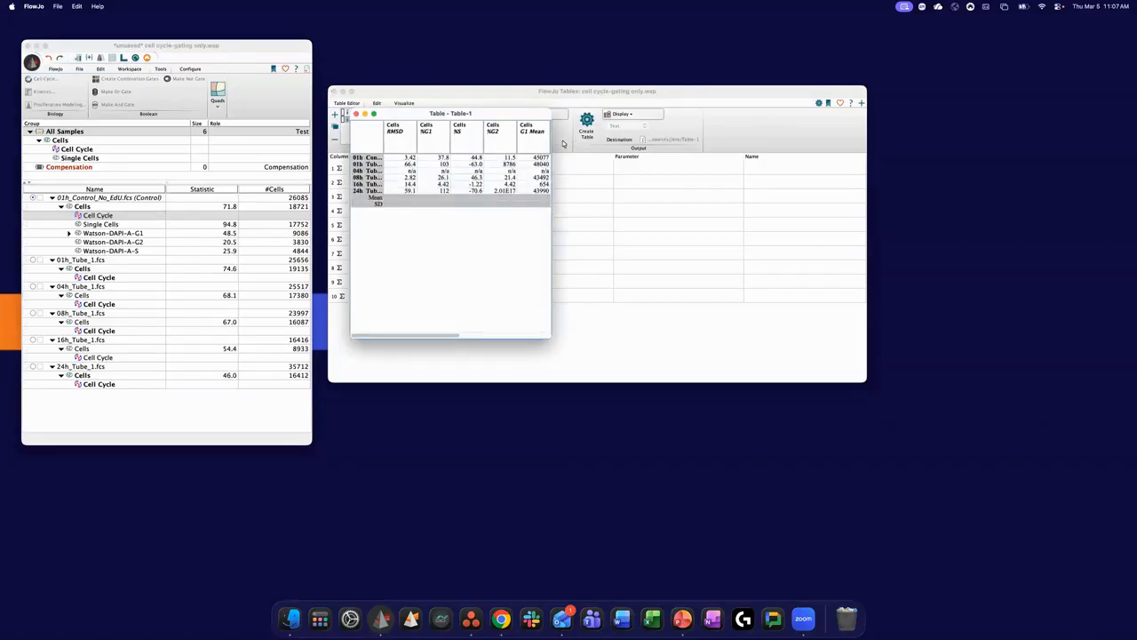
drag(550, 147, 732, 149)
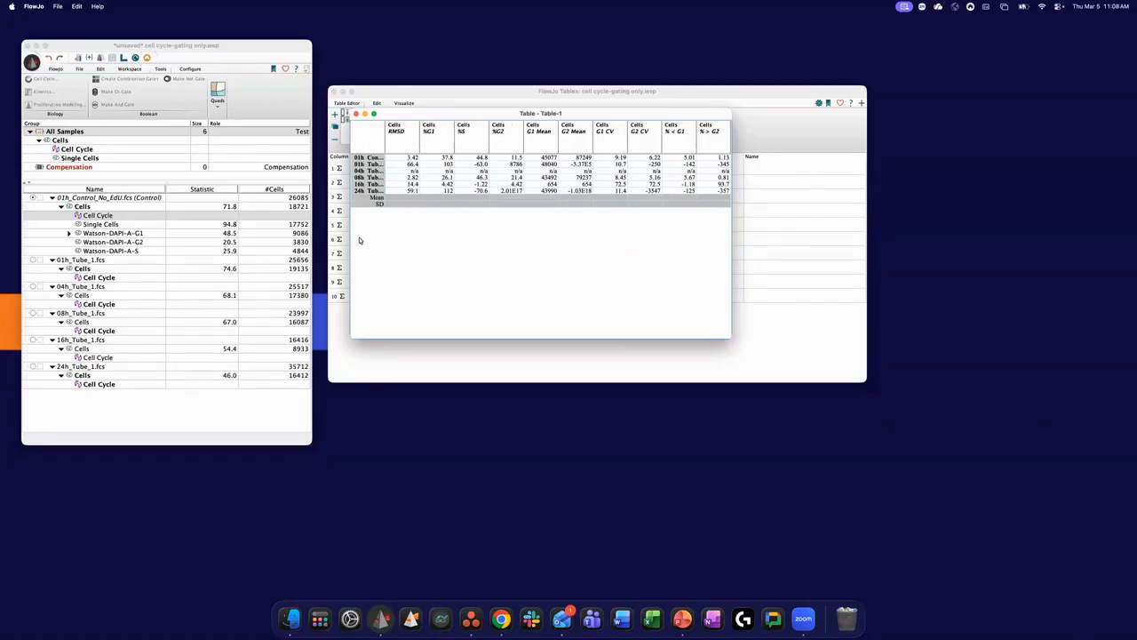
click(356, 115)
- Set the table's output destination to To File and put the table editor away
click(629, 115)
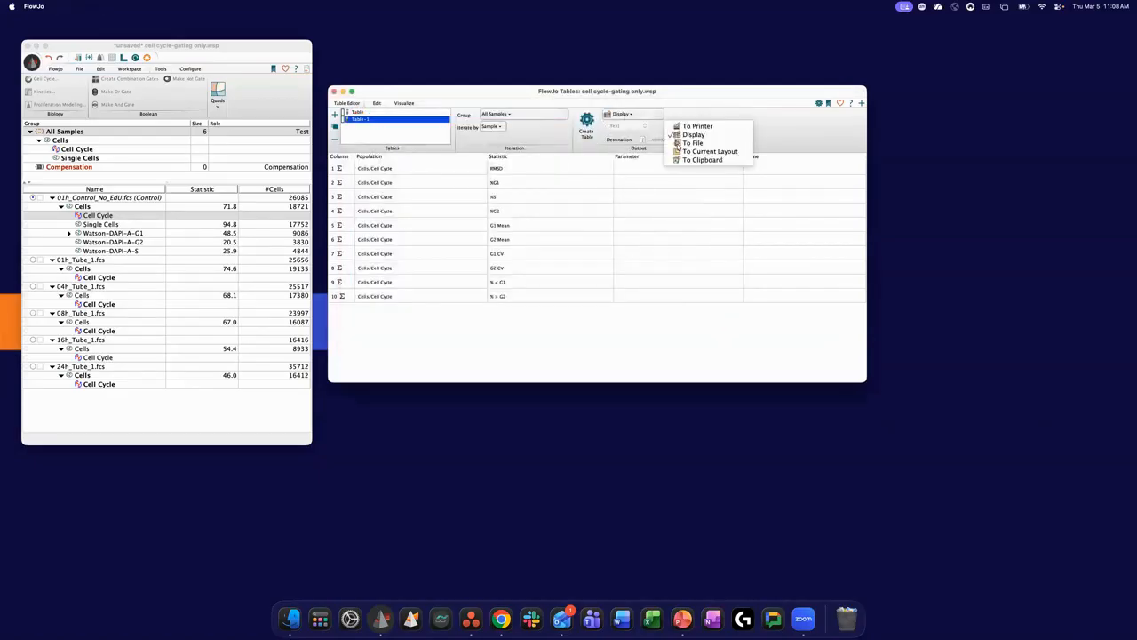
click(680, 144)
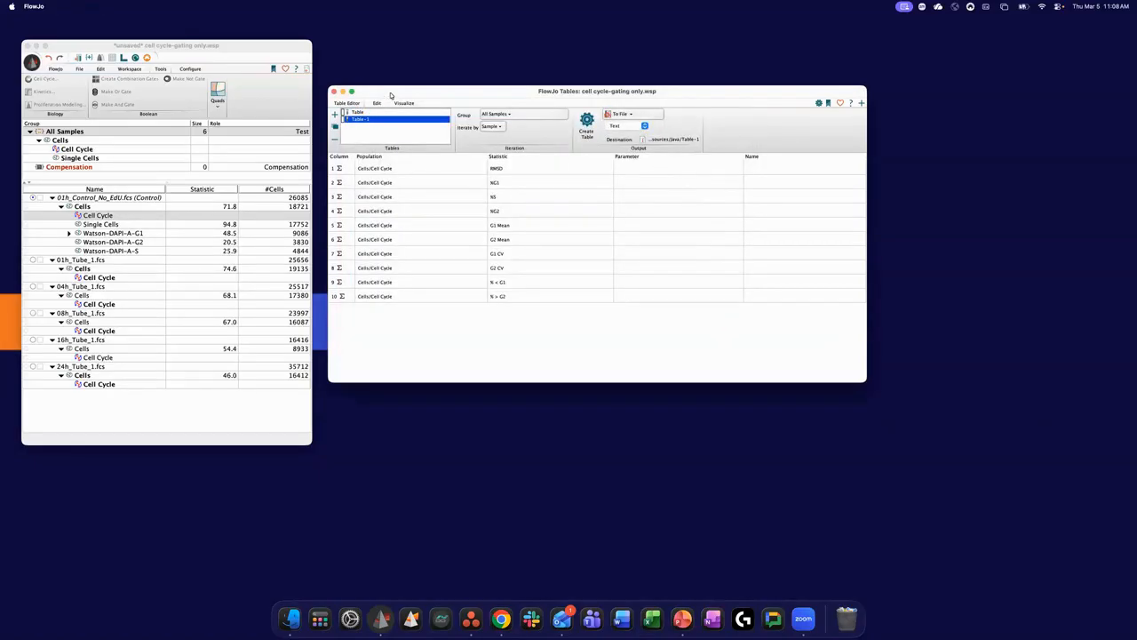
mouse_move(363, 94)
mouse_down()
mouse_move(361, 110)
mouse_move(365, 93)
mouse_up()
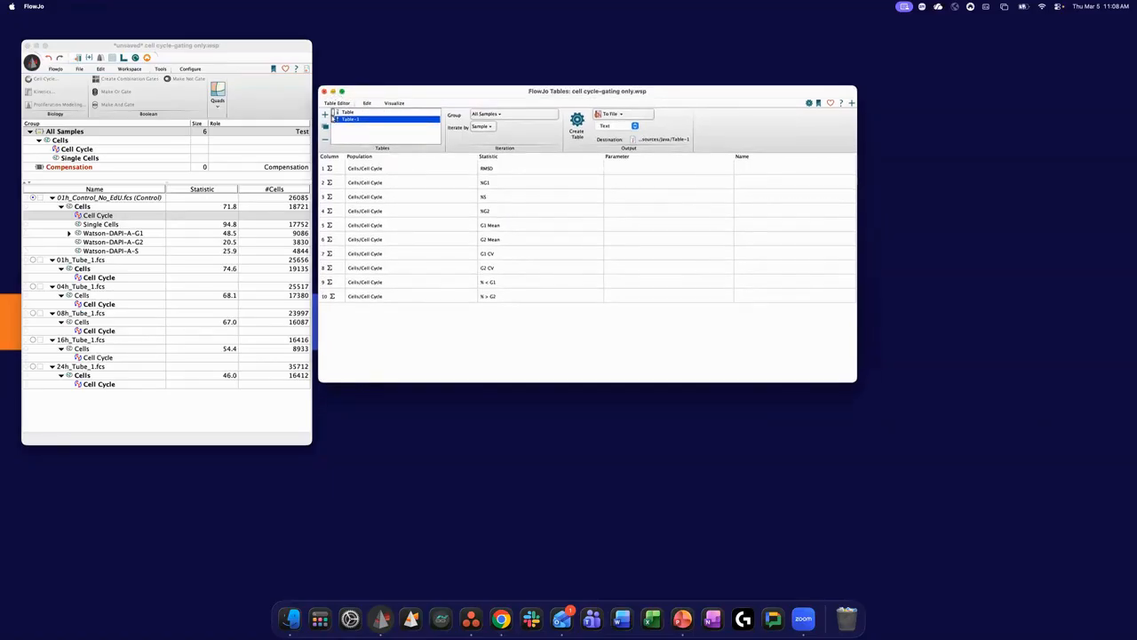
click(323, 90)
- Minimize the cell cycle-gating only workspace and switch to the Cell Cycle 2D gates.wsp workspace
click(36, 45)
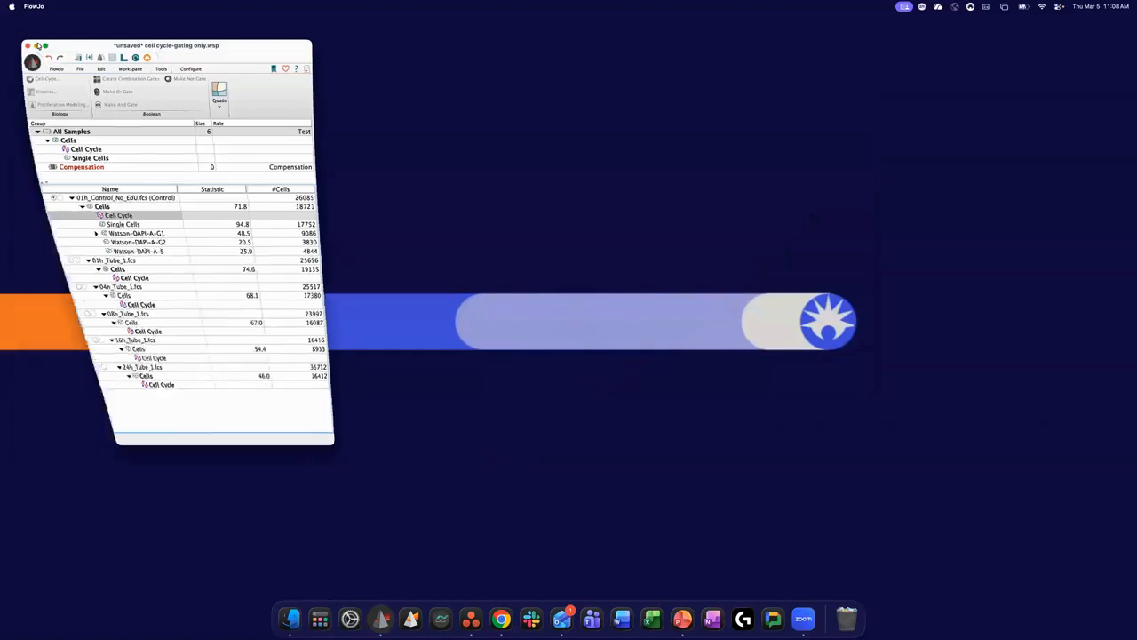
right_click(381, 618)
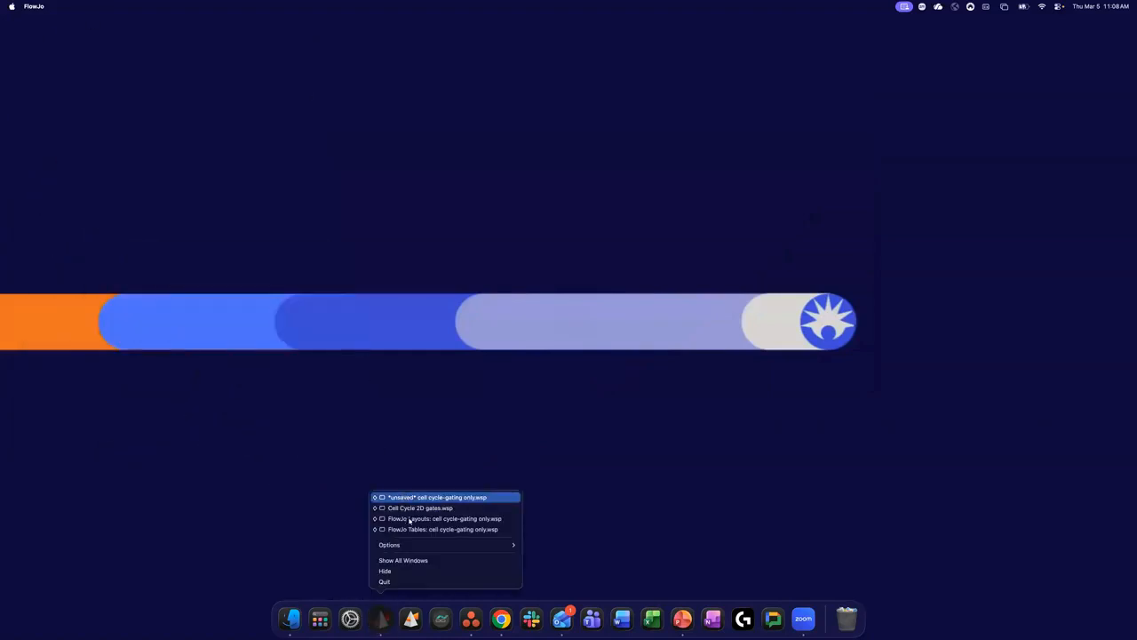
click(409, 508)
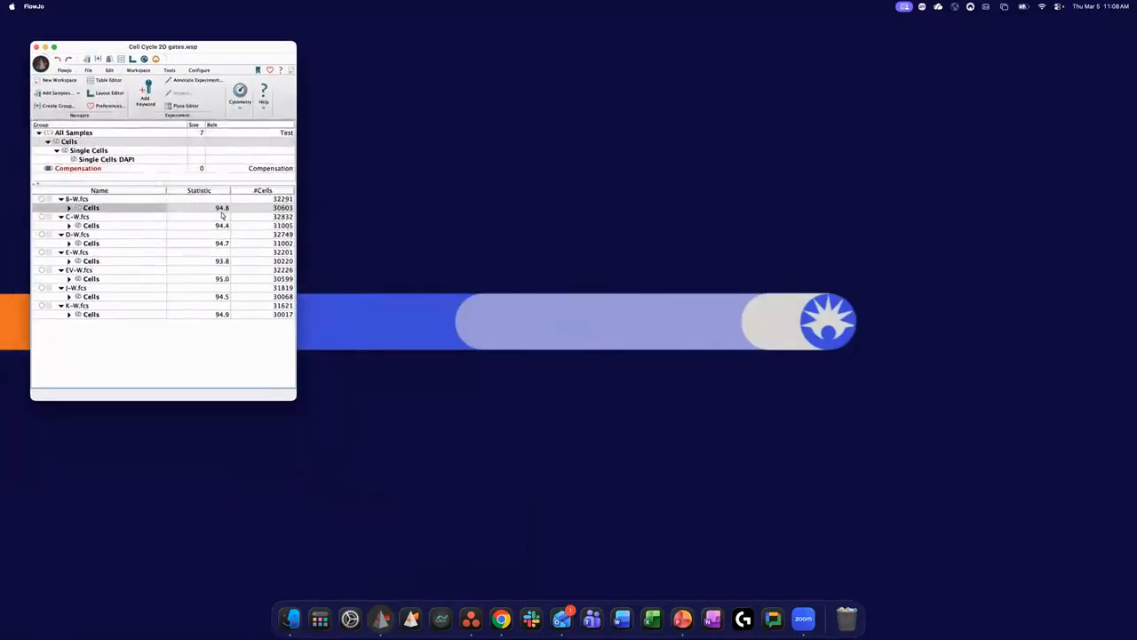
- Enlarge the workspace window, expand the Cells gate of B-W.fcs and open that sample's ungated plot beside the workspace
drag(293, 398, 321, 446)
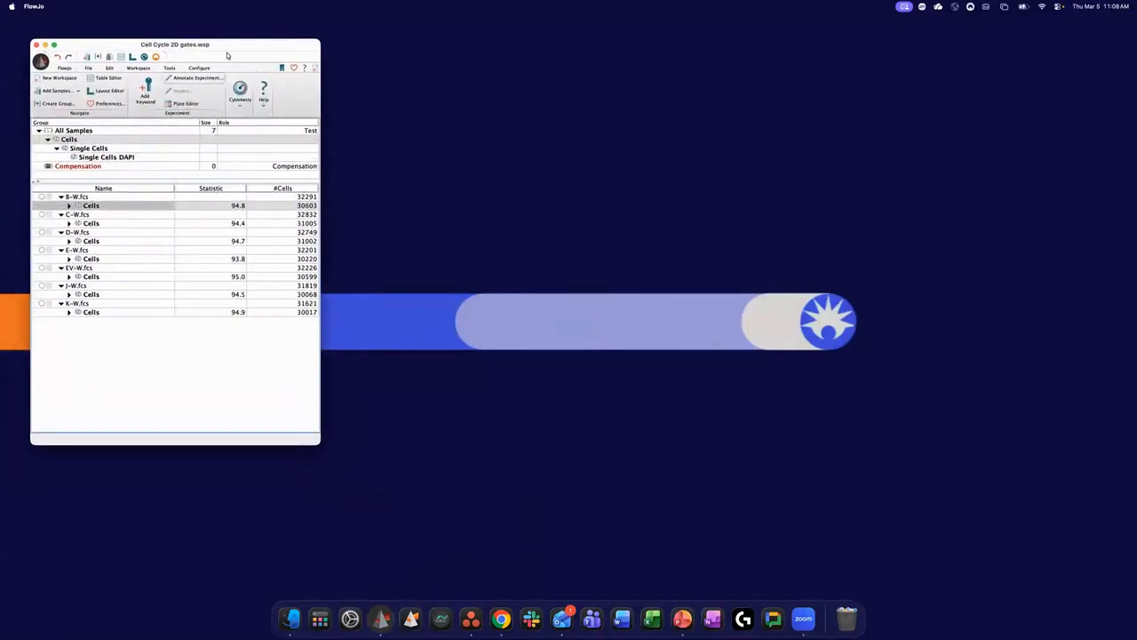
drag(227, 46, 221, 57)
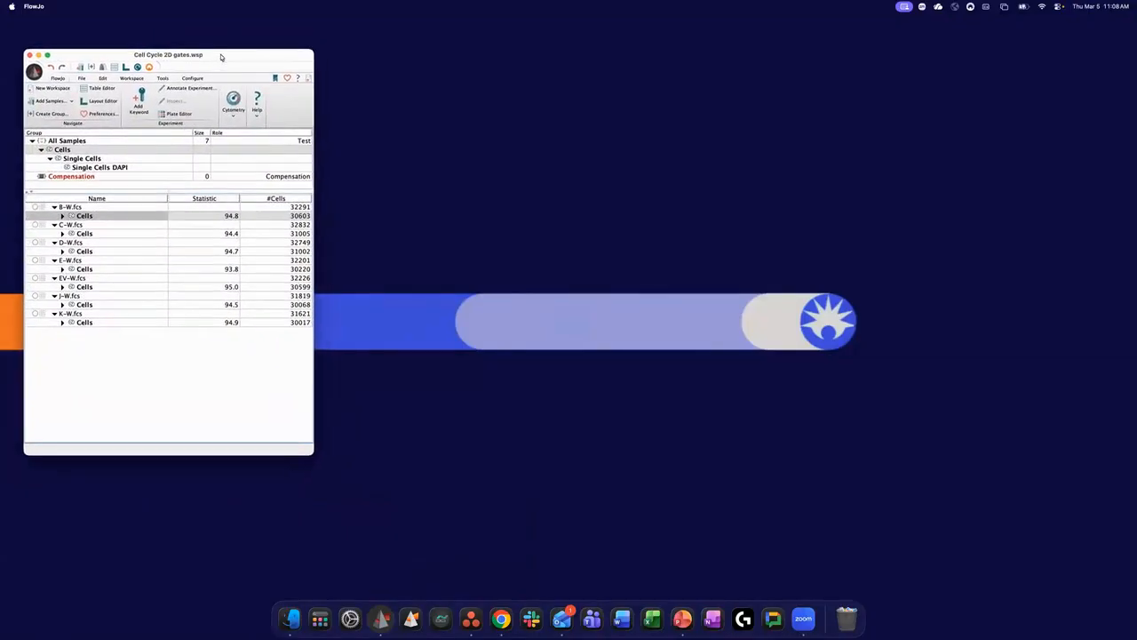
click(63, 216)
double_click(71, 207)
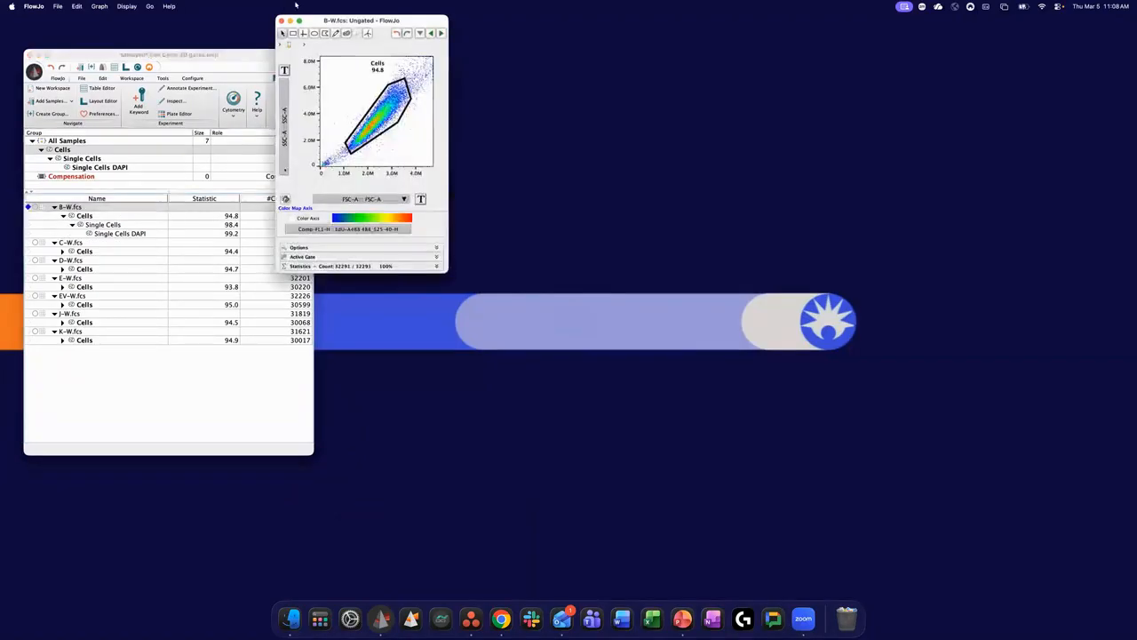
drag(335, 15, 387, 80)
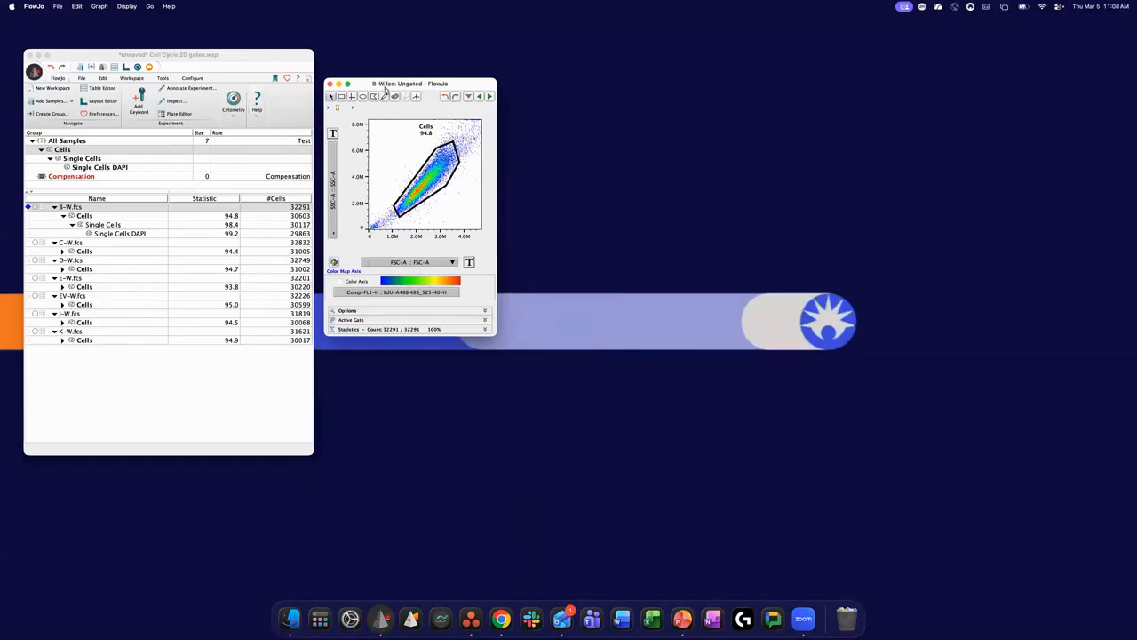
drag(385, 87, 384, 104)
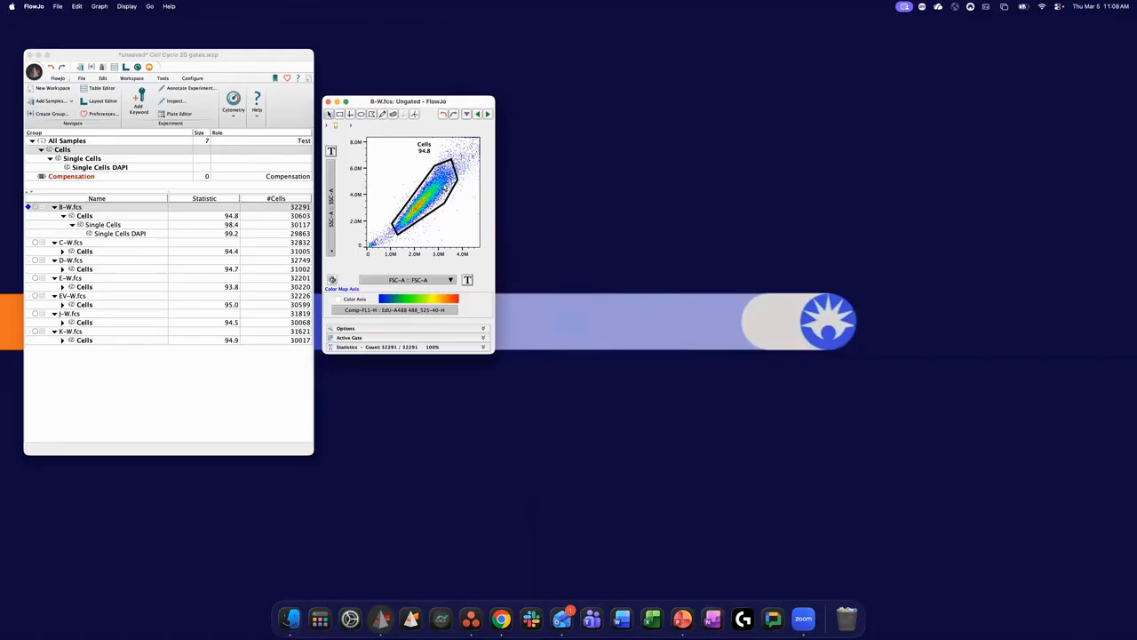
- Open the Cells, Single Cells and Single Cells DAPI populations of B-W.fcs in sequence and line their plots up side by side
double_click(442, 186)
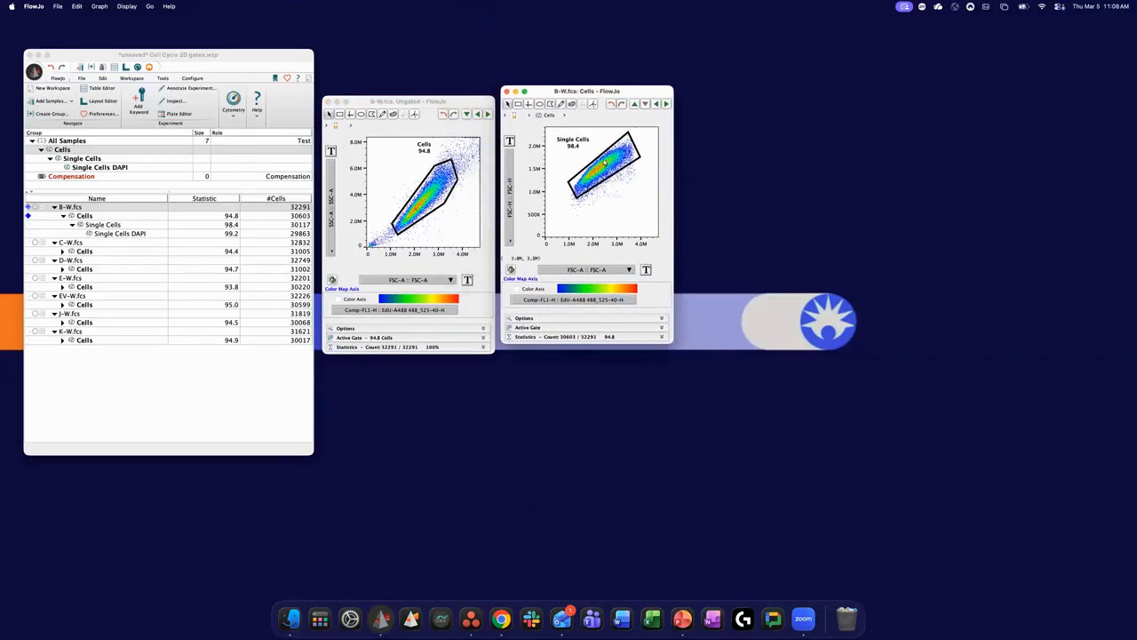
double_click(604, 165)
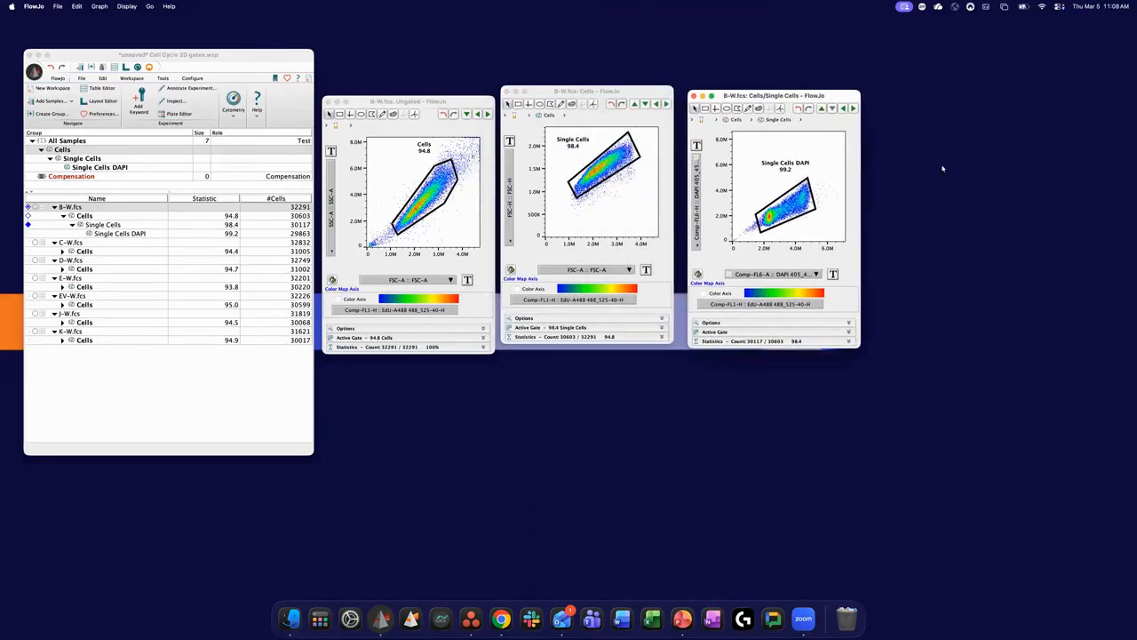
double_click(795, 209)
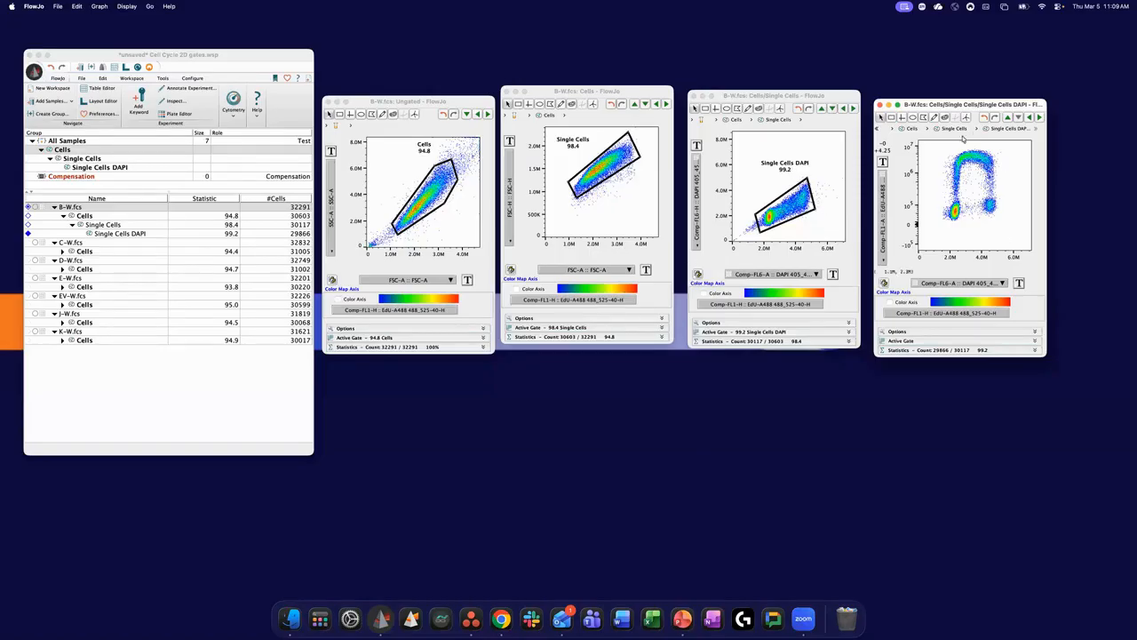
drag(963, 96, 963, 86)
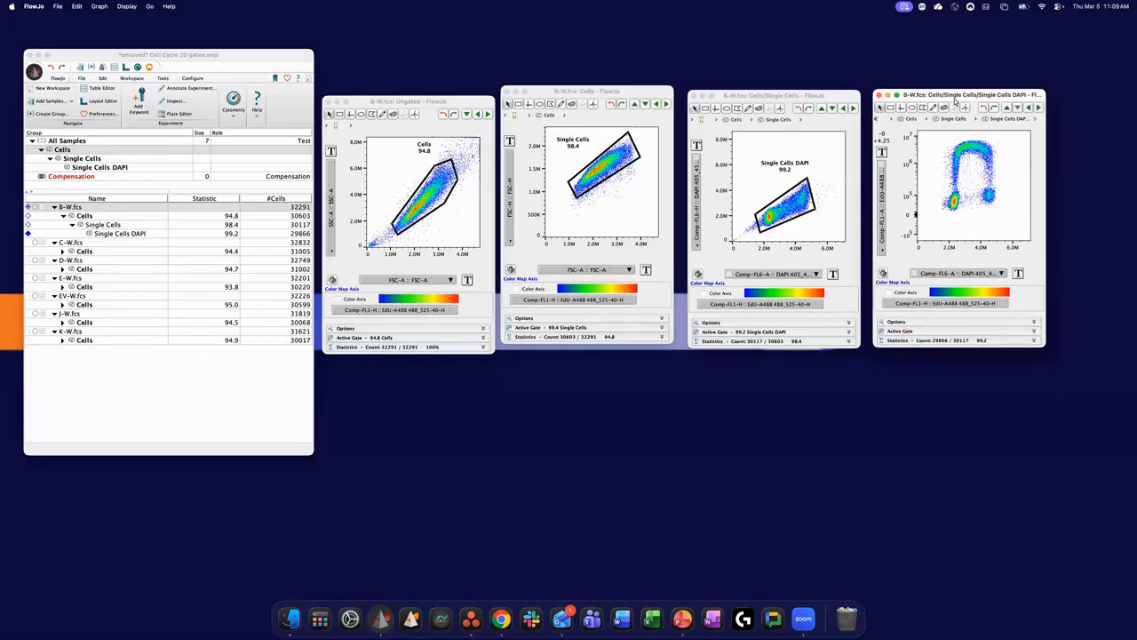
drag(956, 100, 958, 105)
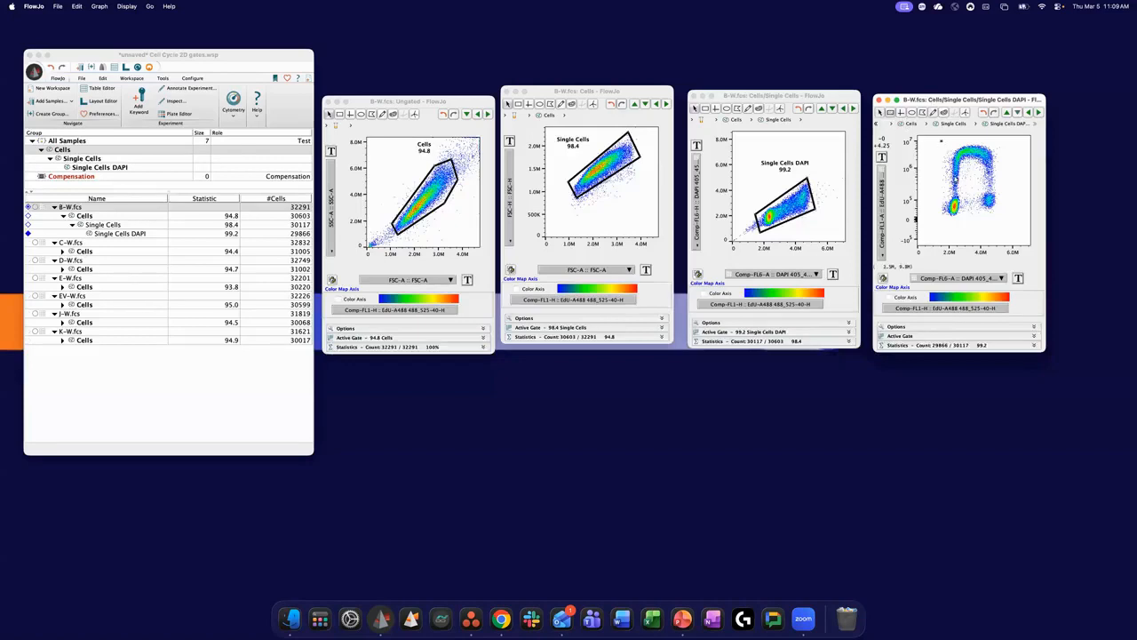
- Draw a rectangle gate named S around the high-EdU arch, from about 1.5M to 5.2M DAPI and above about 390K EdU
drag(941, 140, 1000, 179)
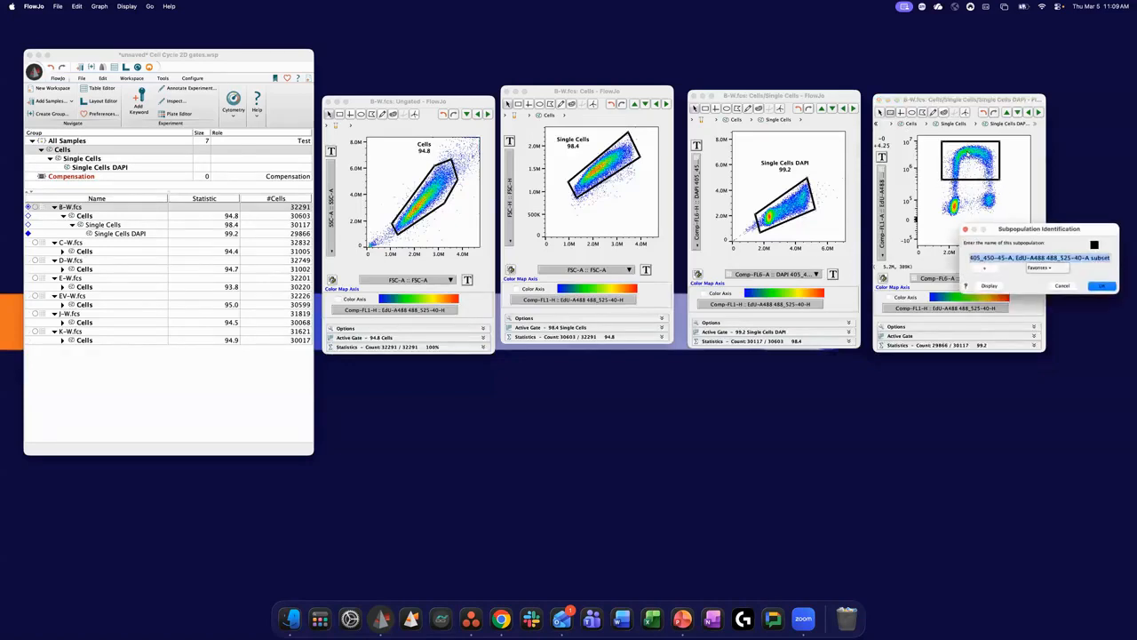
text(S)
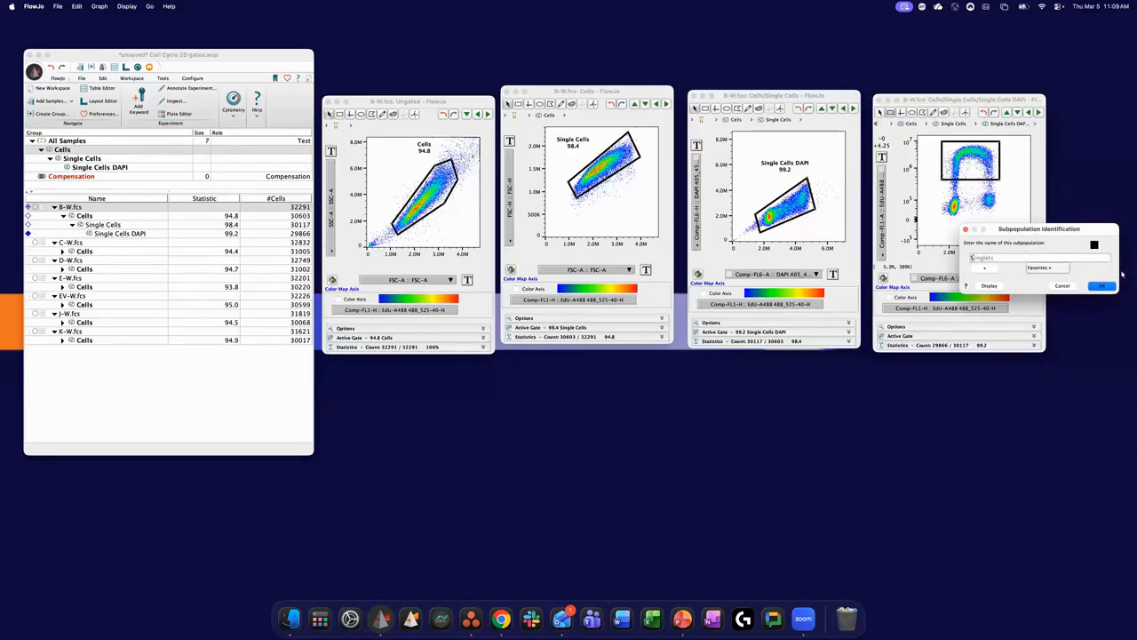
click(1109, 285)
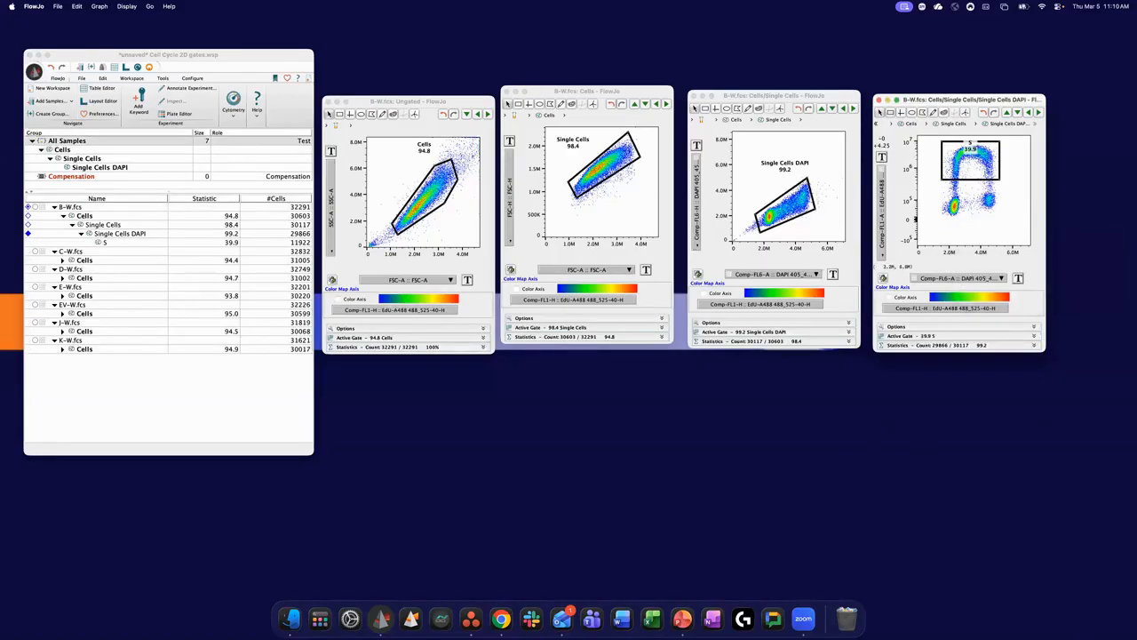
- Draw a rectangle gate around the low-EdU cluster near 2M DAPI and name it G0_G1
click(890, 113)
drag(940, 192, 966, 218)
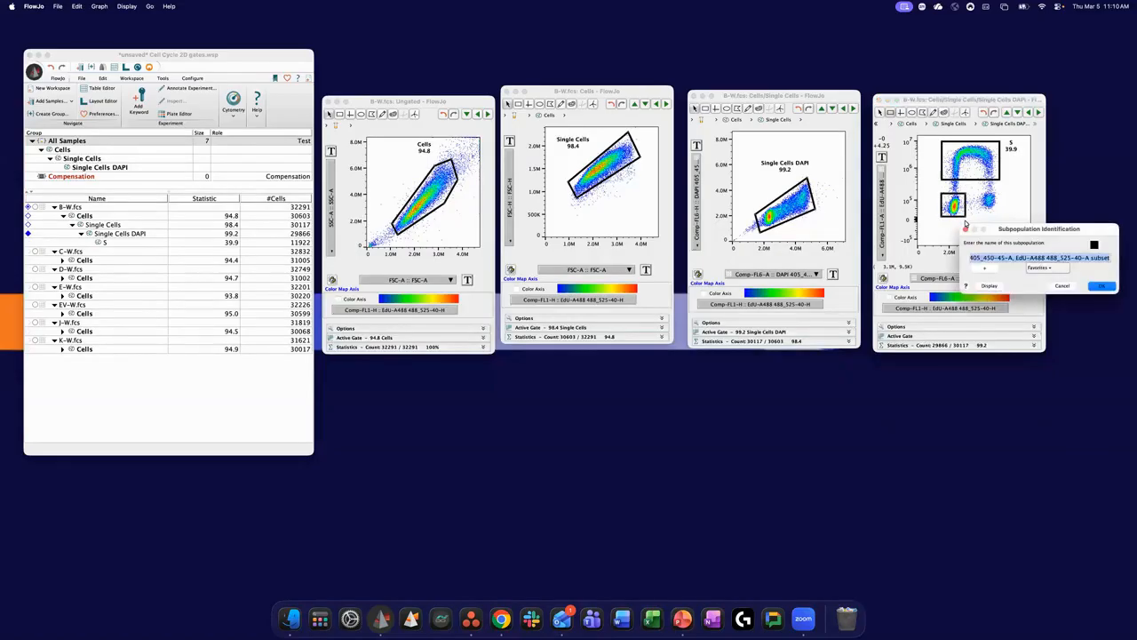
text(G0*)
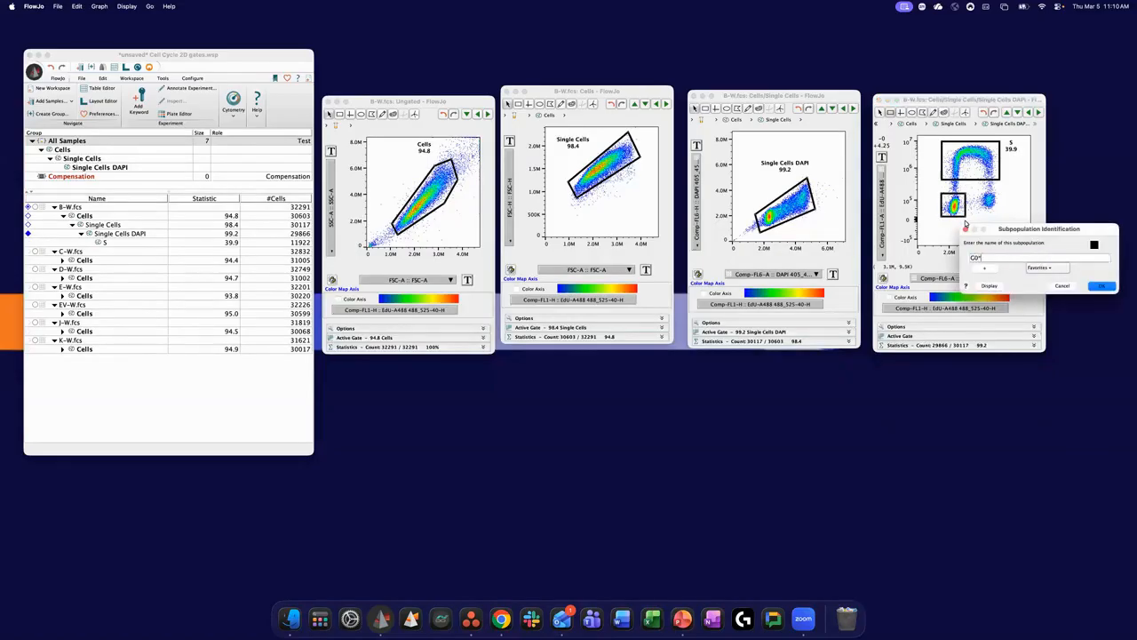
text(G1)
text(/)
click(1100, 287)
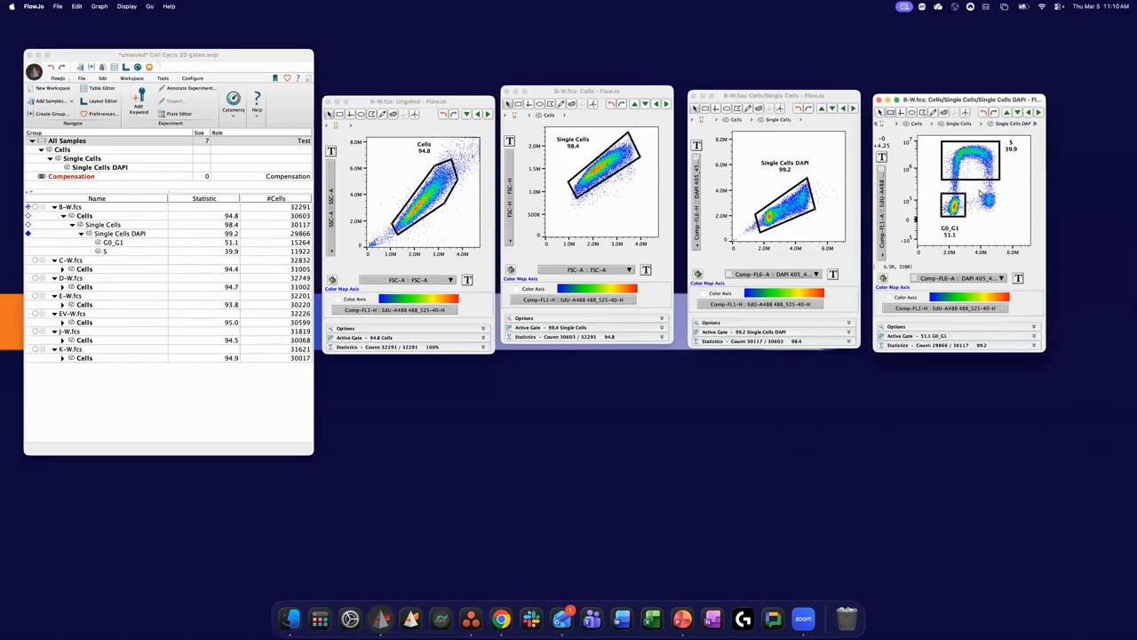
- Draw a rectangle gate around the low-EdU cluster near 4.5M DAPI and name it G2_M
drag(980, 191, 1000, 212)
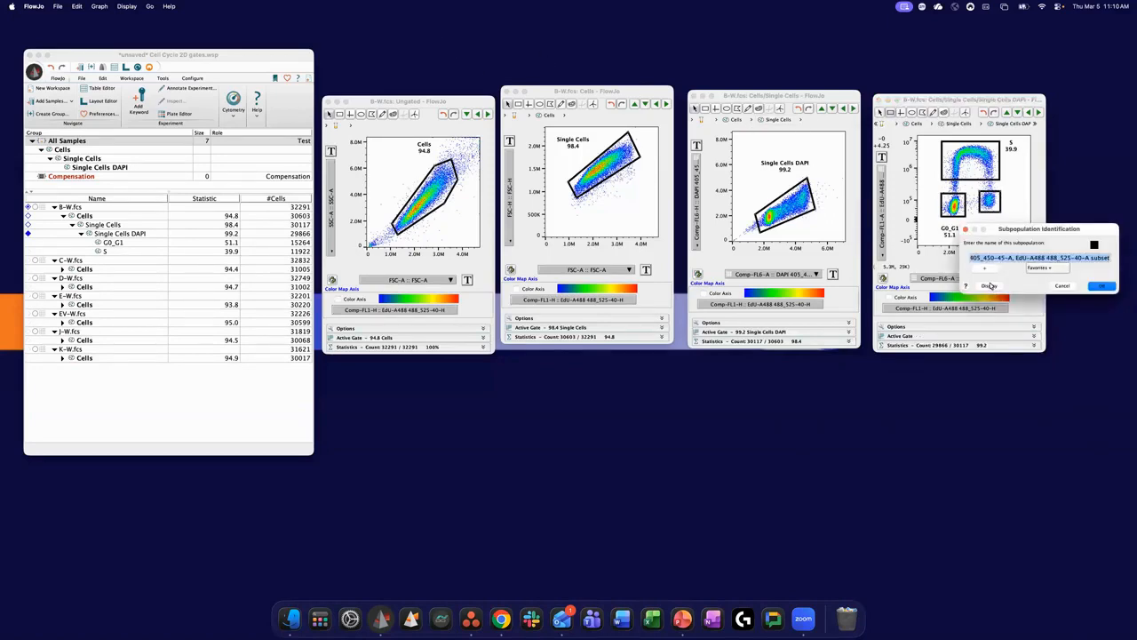
text(G2_M)
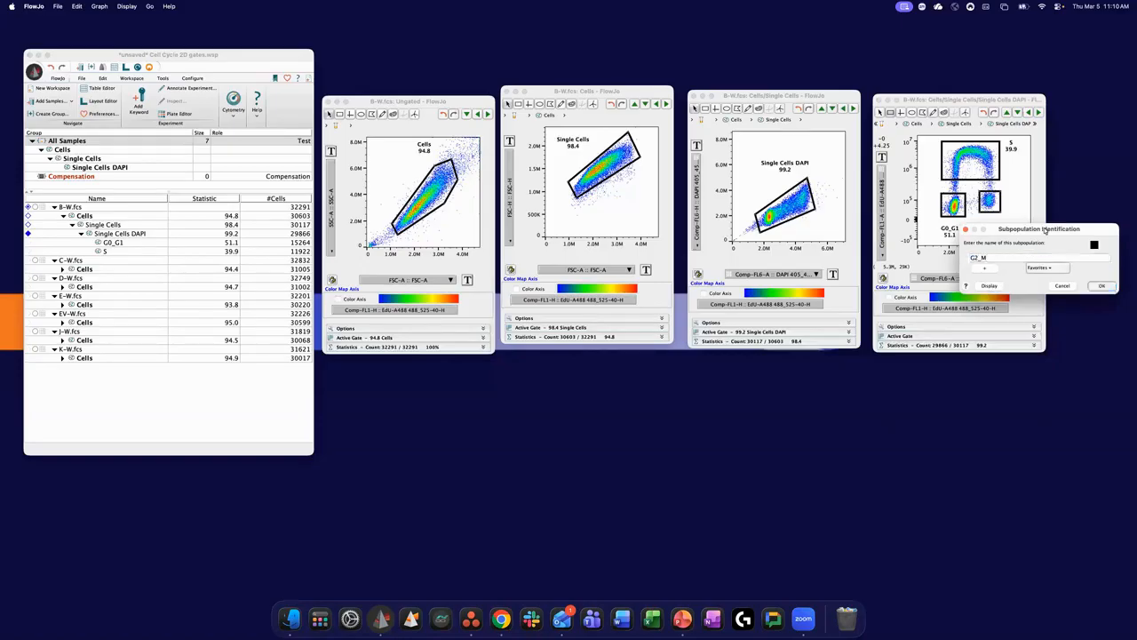
click(1102, 285)
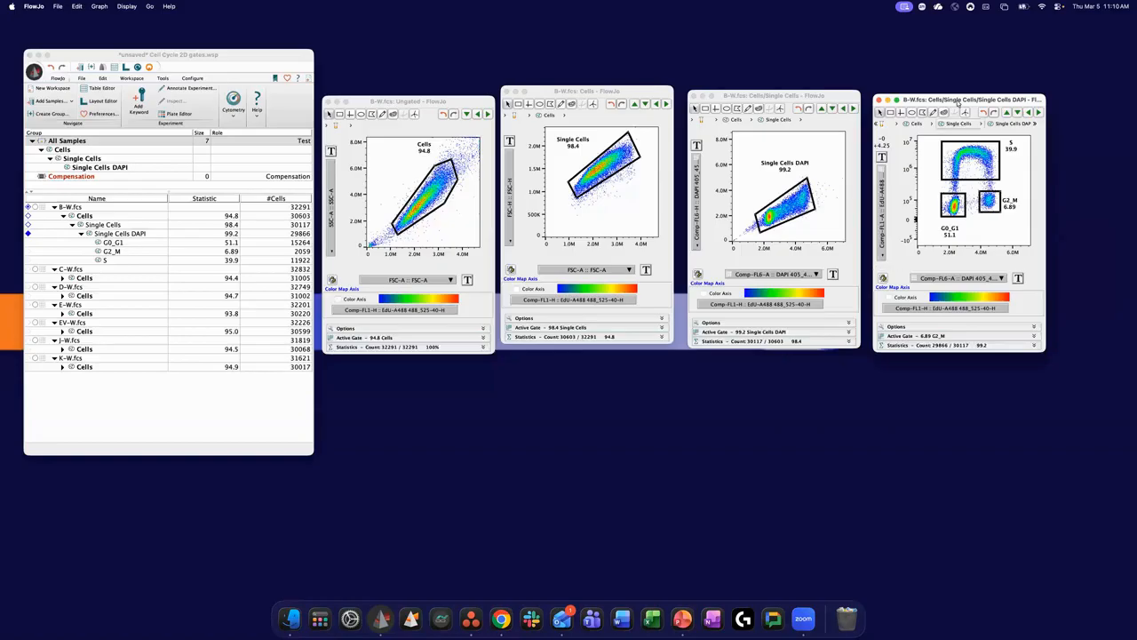
drag(956, 103, 954, 104)
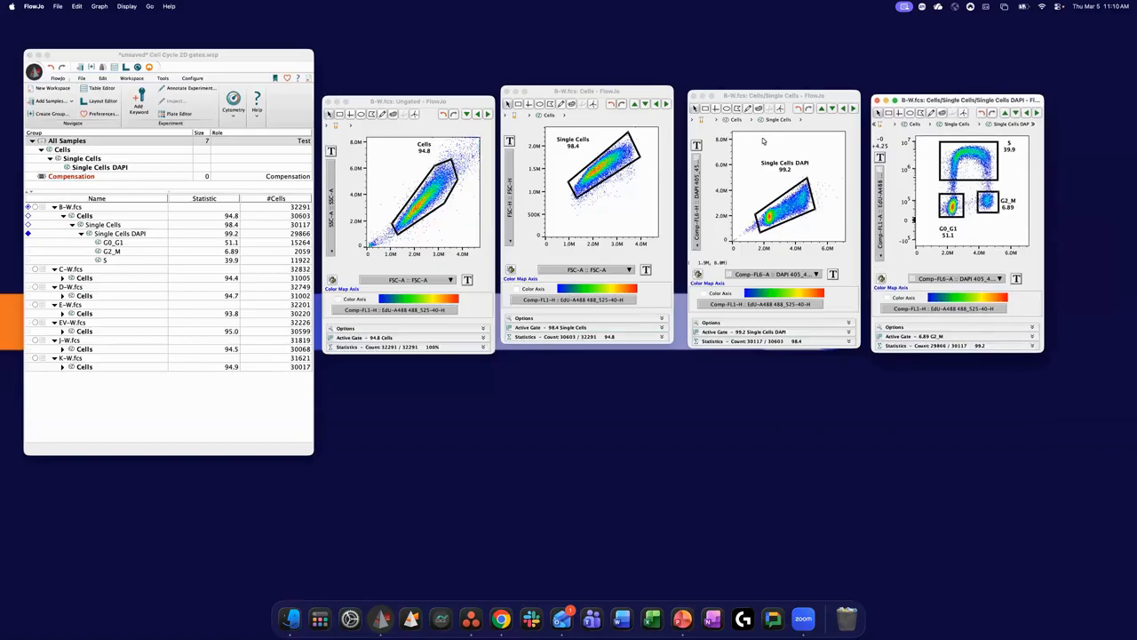
- Switch to Chrome and open the FlowJo Plugin Exchange from the FlowJo website
click(502, 619)
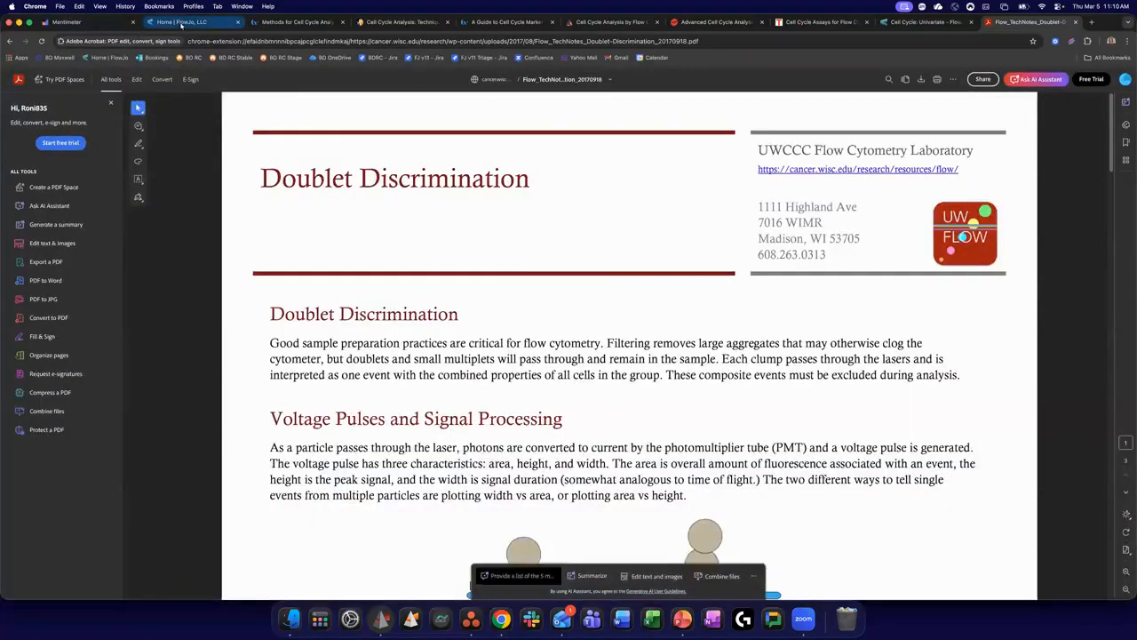
click(181, 24)
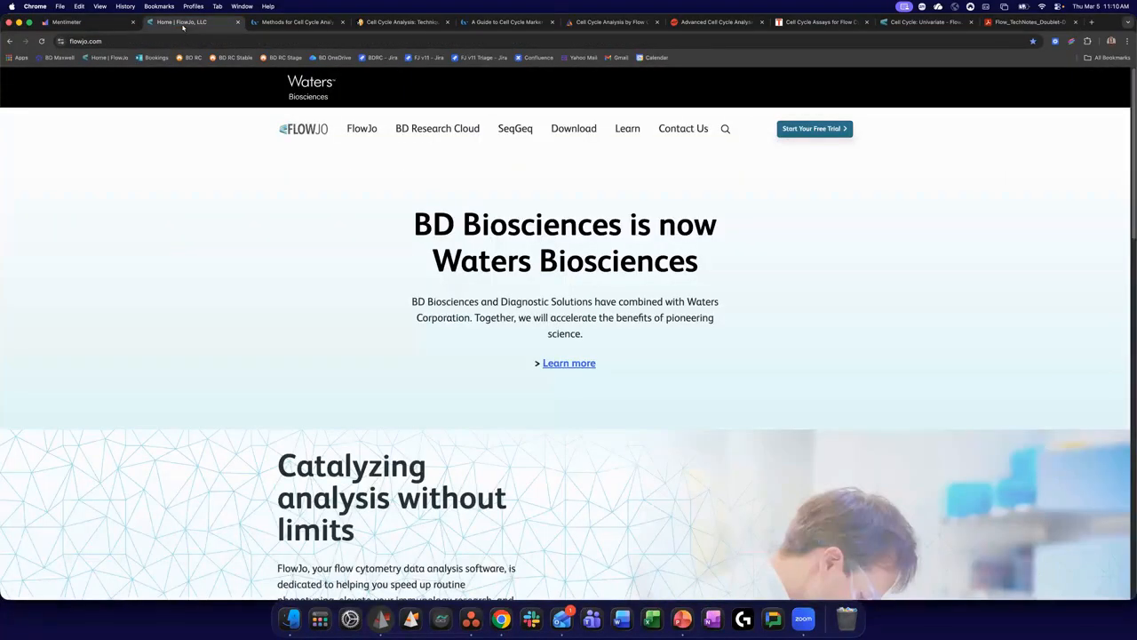
mouse_move(589, 130)
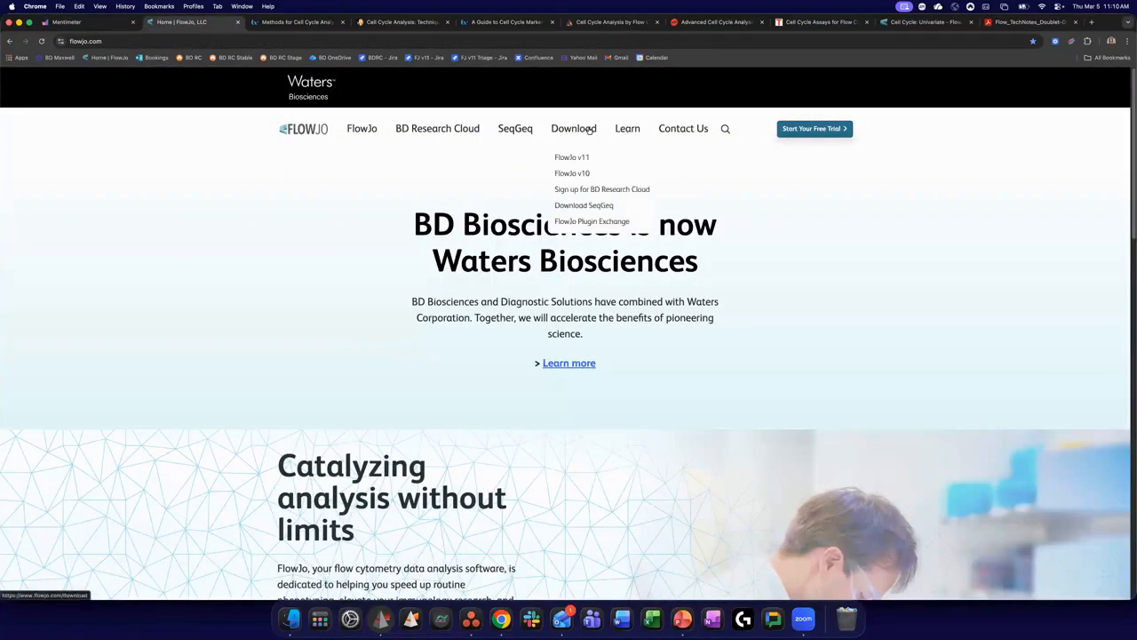
click(599, 227)
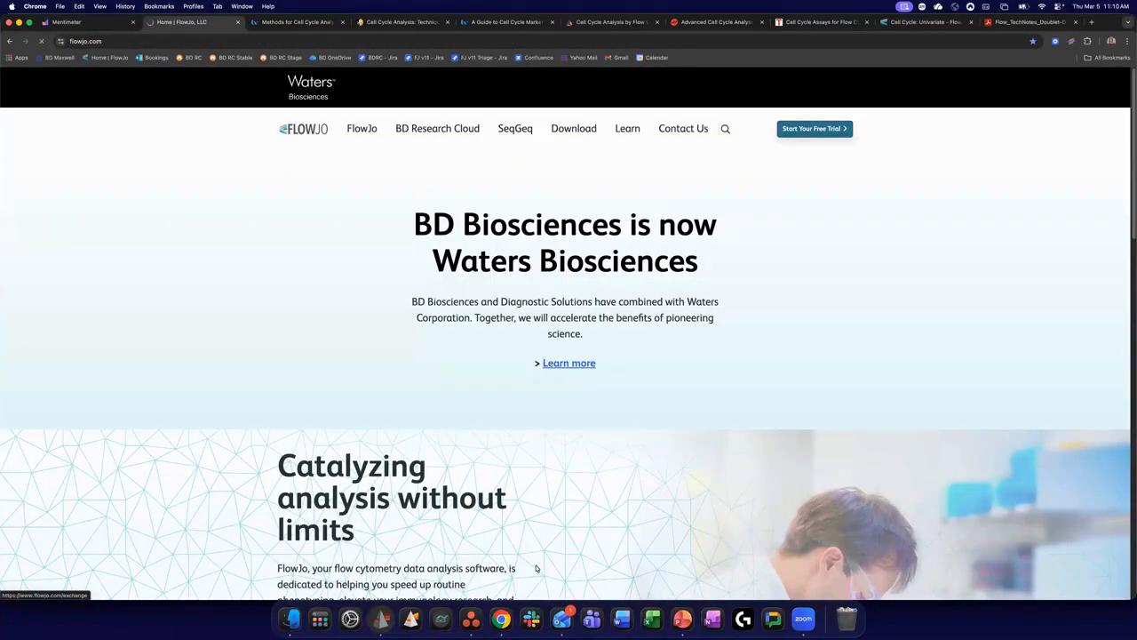
- Search the Plugin Exchange for "cell cycle"
scroll(826, 372, down, 2)
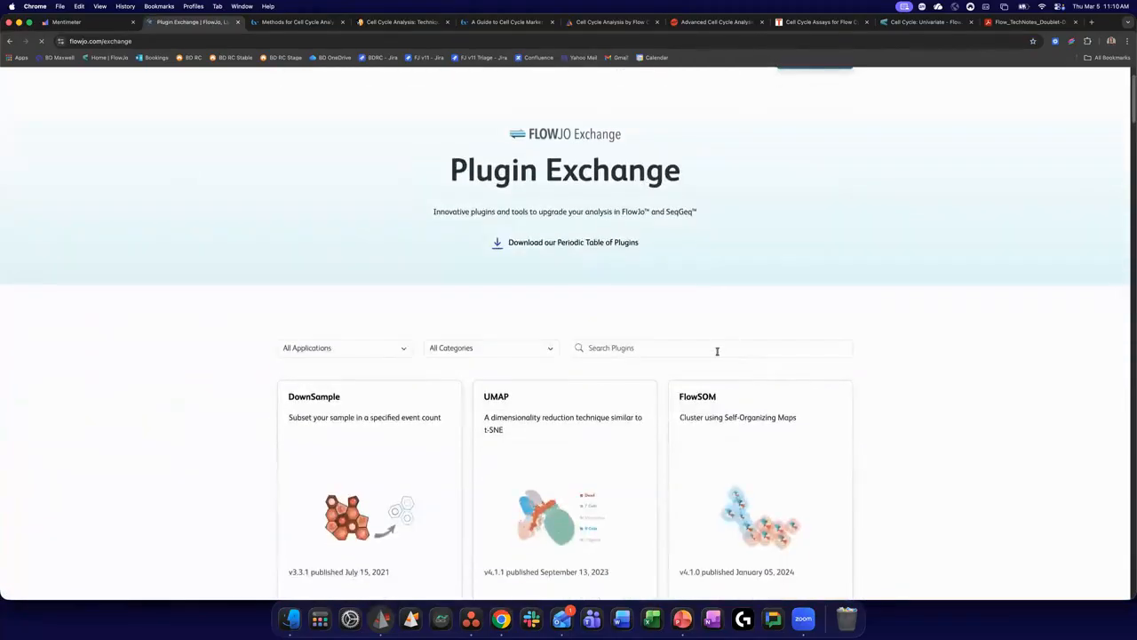
click(718, 349)
text(cel)
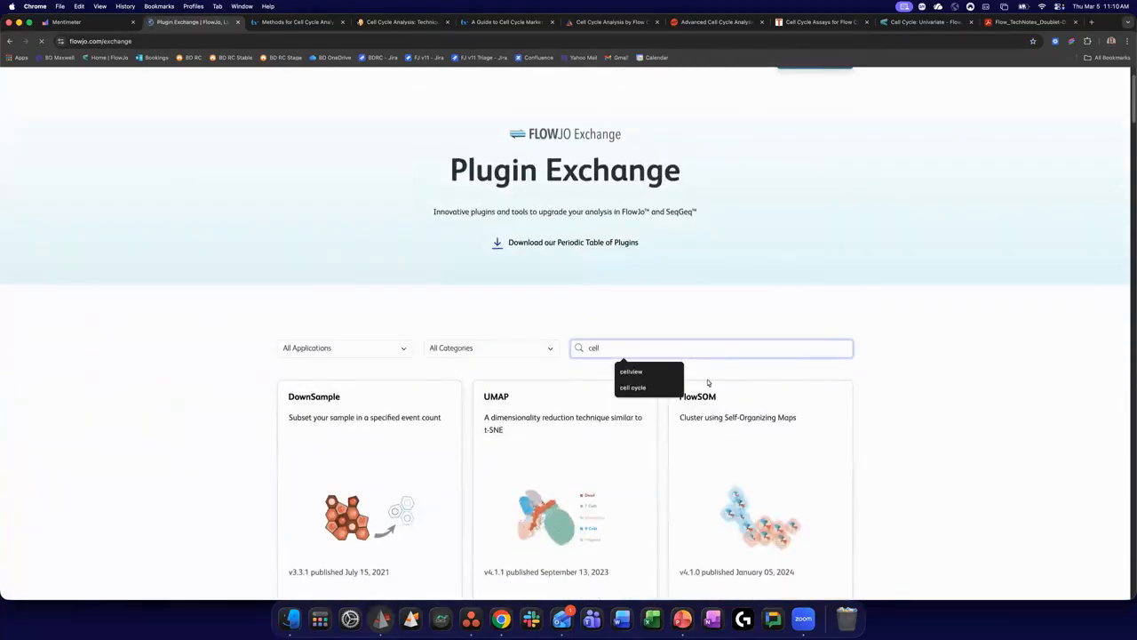
text(l)
click(640, 388)
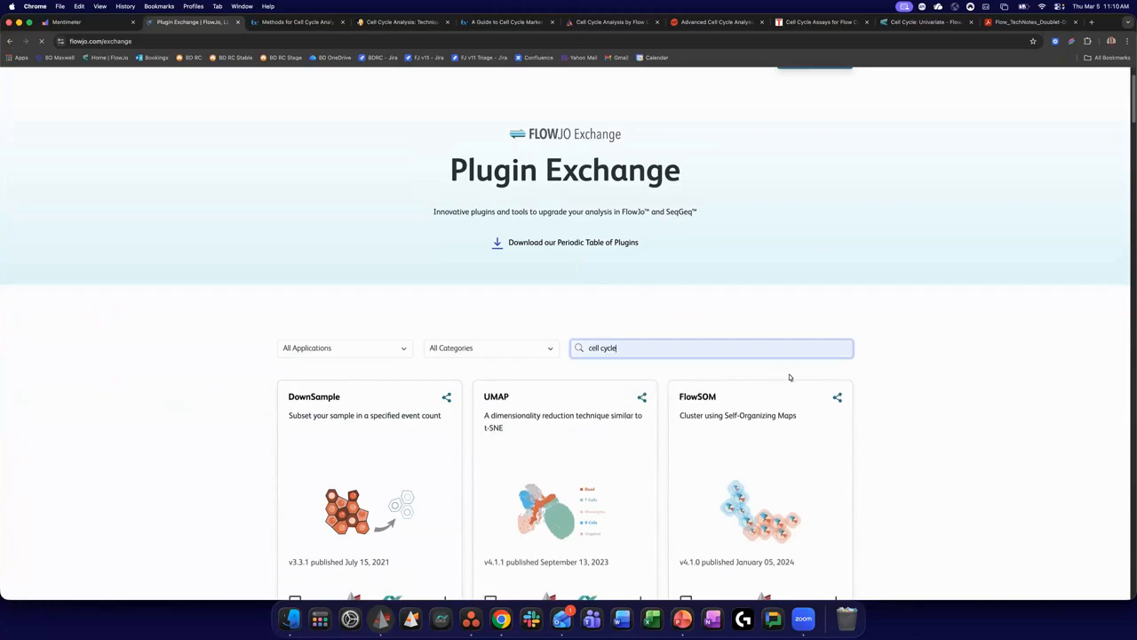
- Open the Cell Cycle plugin's page and read its description, compatibility note and download details
scroll(625, 375, down, 2)
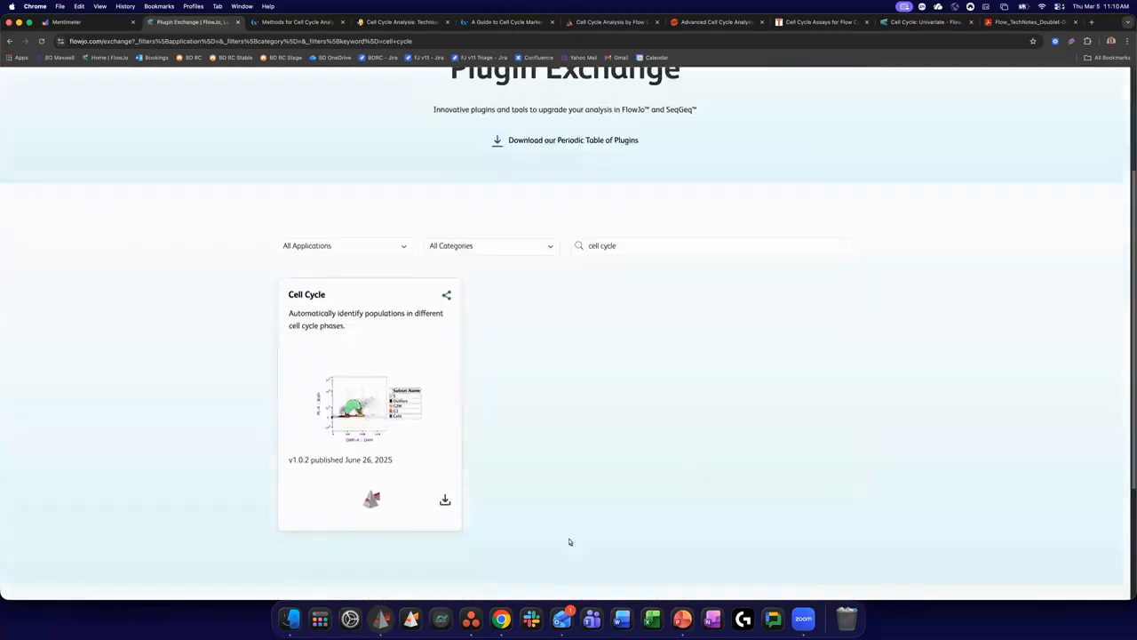
click(389, 407)
scroll(403, 242, down, 2)
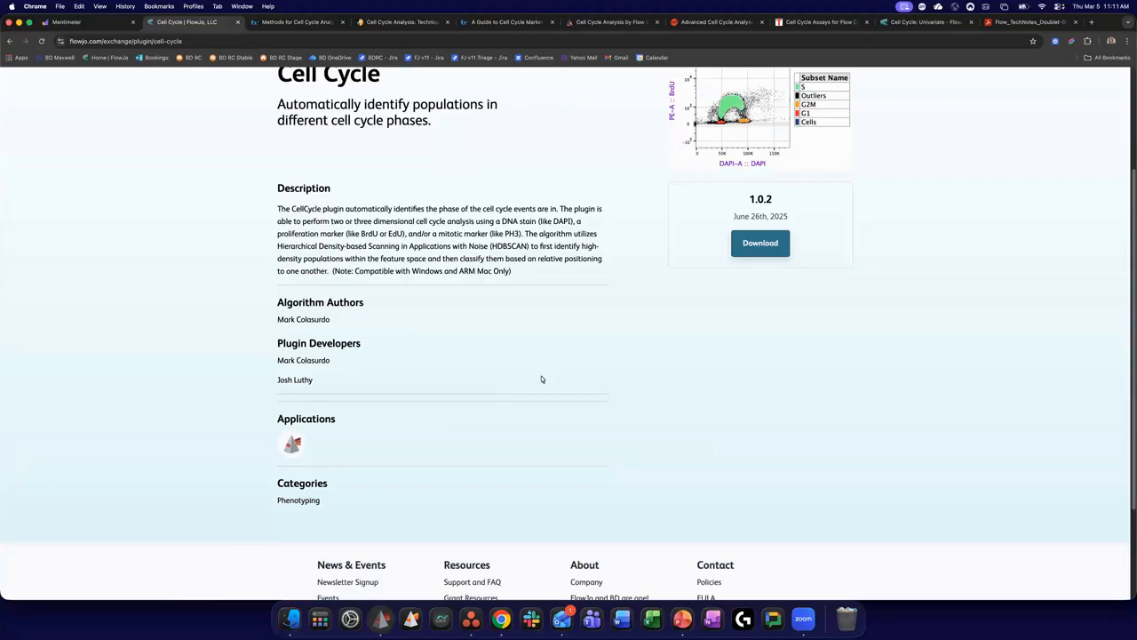
scroll(544, 375, up, 1)
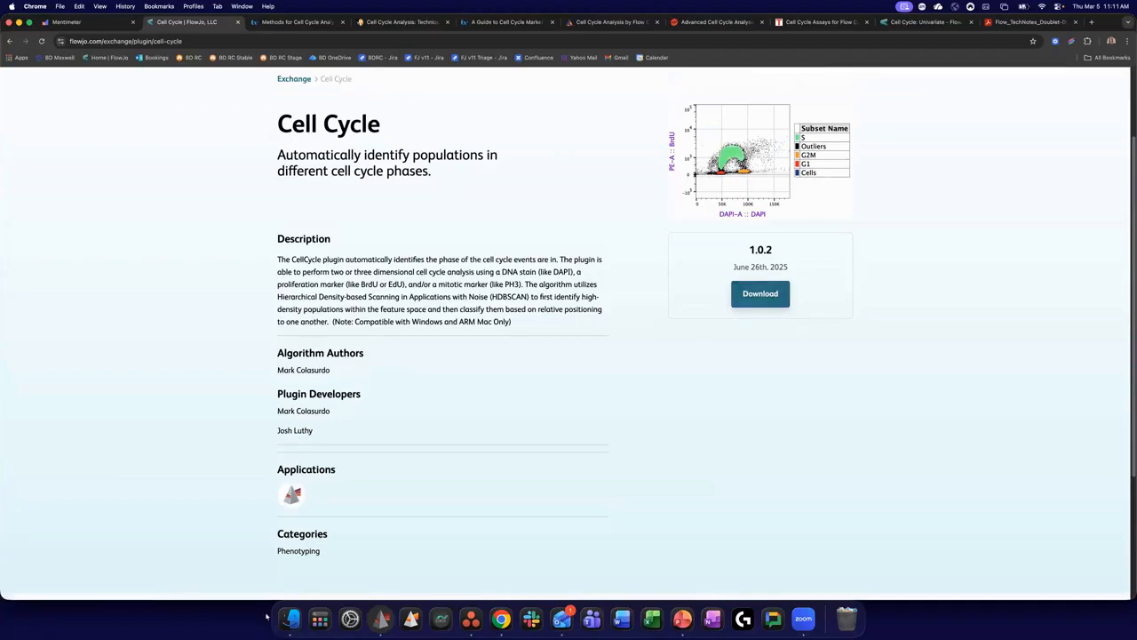
- Switch to Finder, open the Cell_Cycle_v1.0.2 folder in Downloads and select cell_cycle_v1.0.2.jar
click(292, 622)
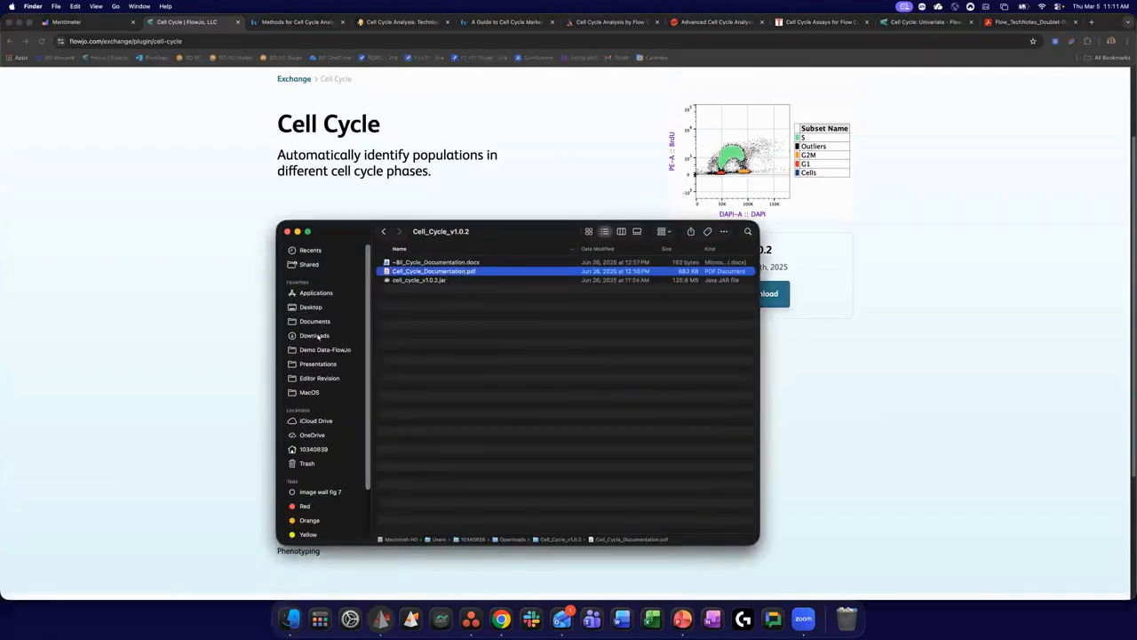
drag(457, 234, 518, 205)
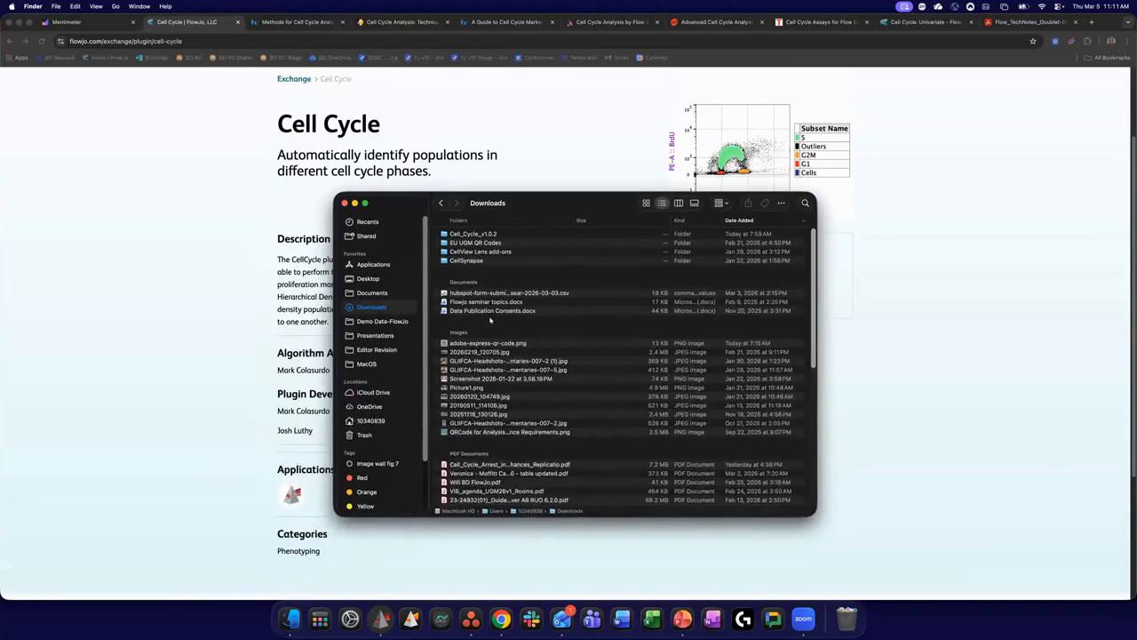
double_click(477, 234)
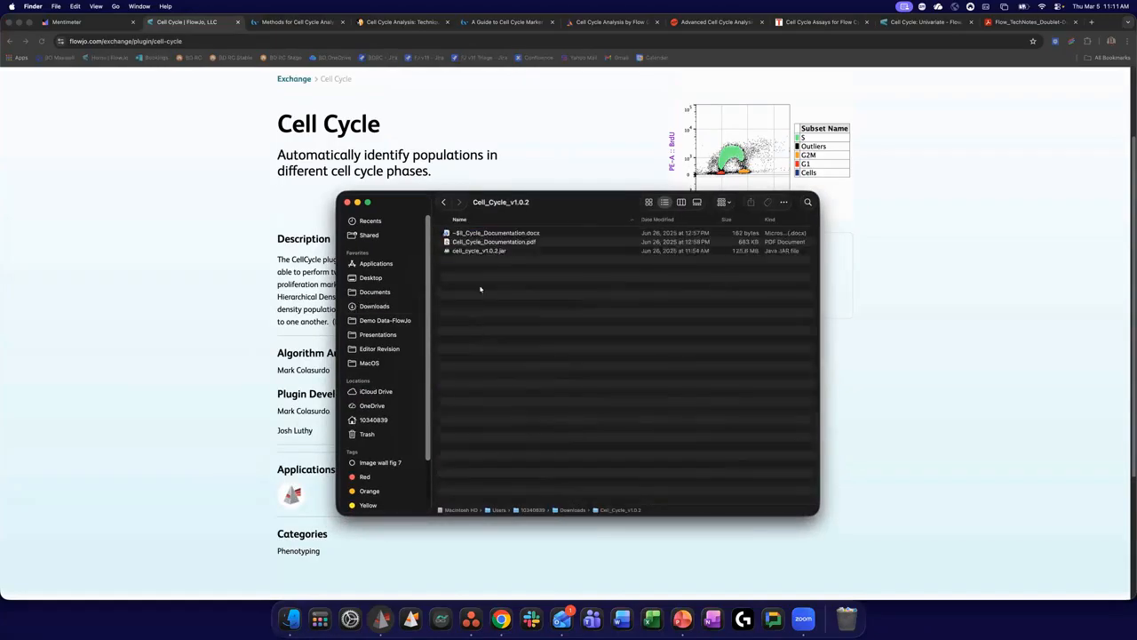
click(530, 251)
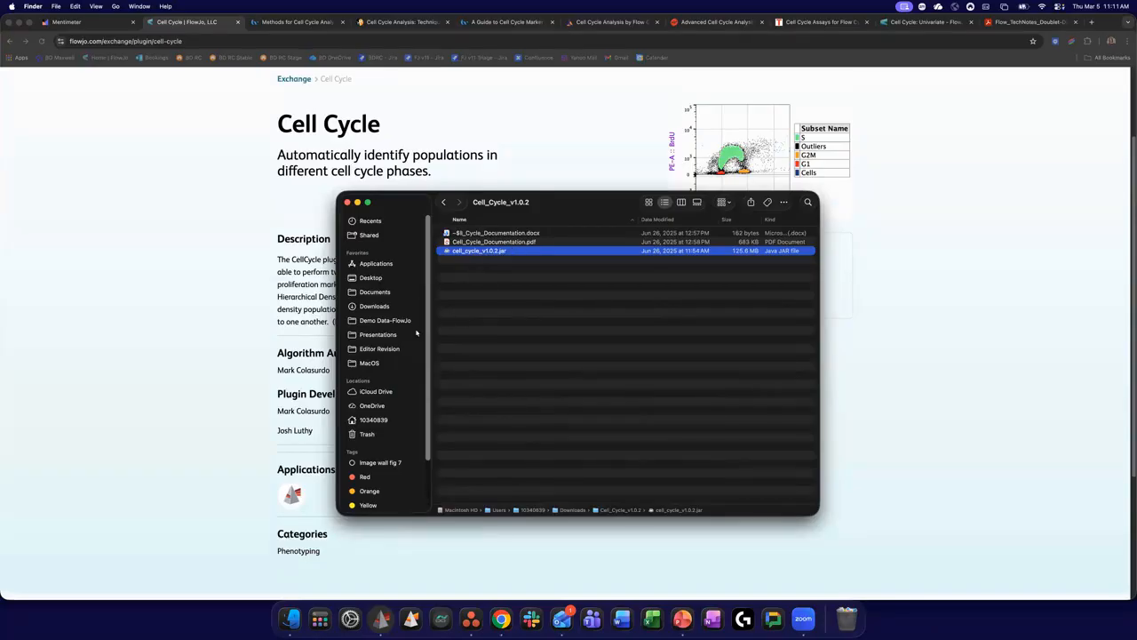
drag(501, 192, 501, 183)
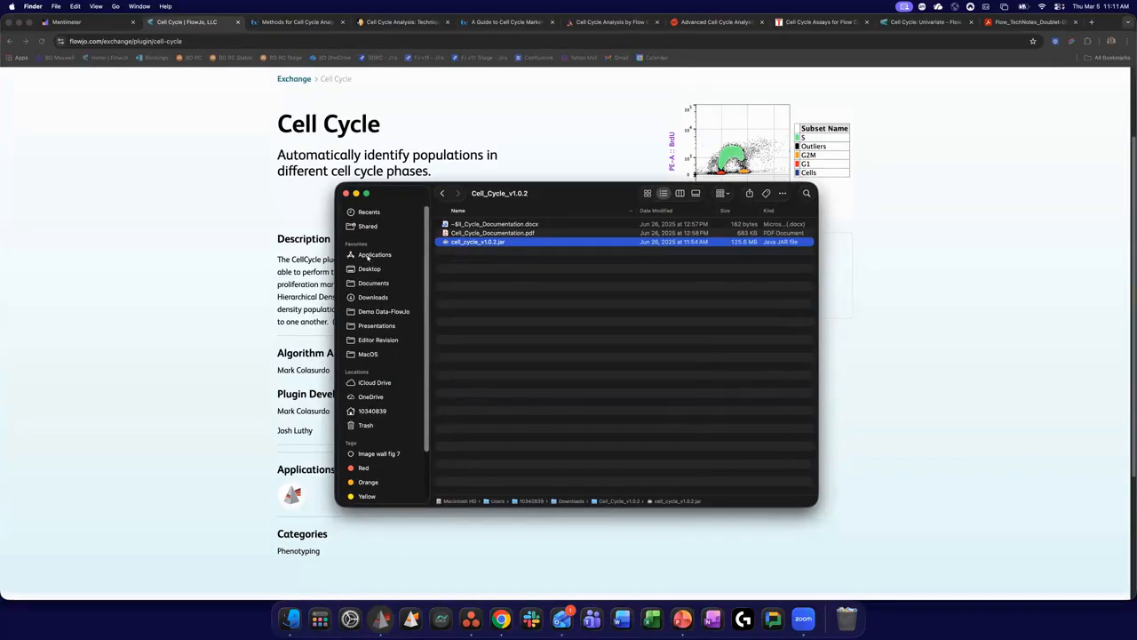
- Show the Applications folder in Finder to locate the Plugins FlowJo folder, and close the Finder window
click(368, 257)
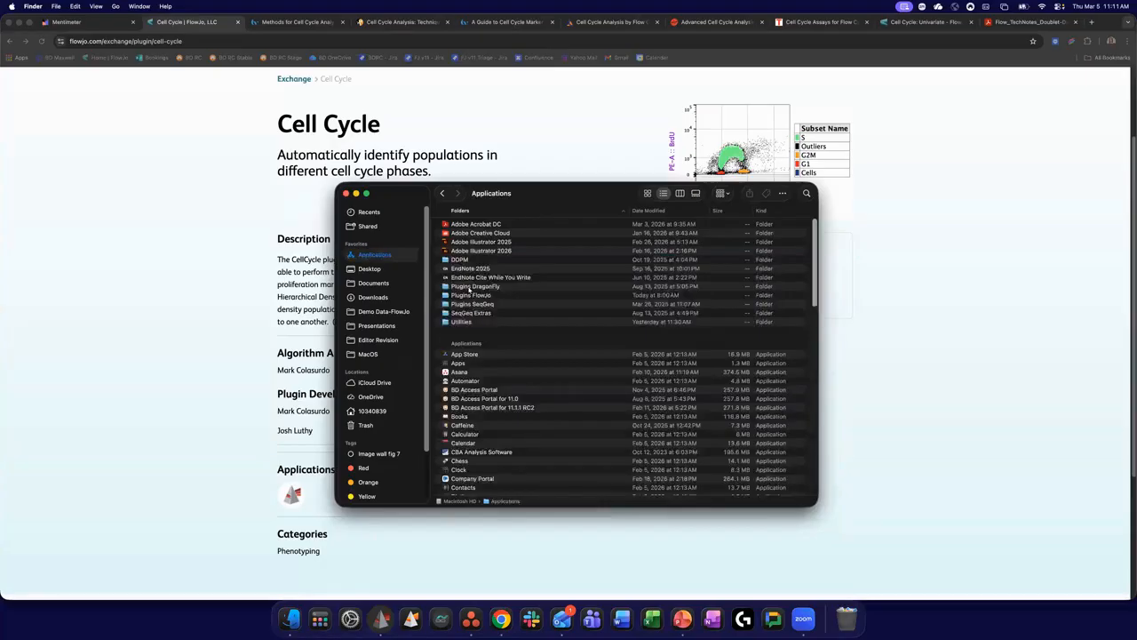
drag(487, 202, 485, 173)
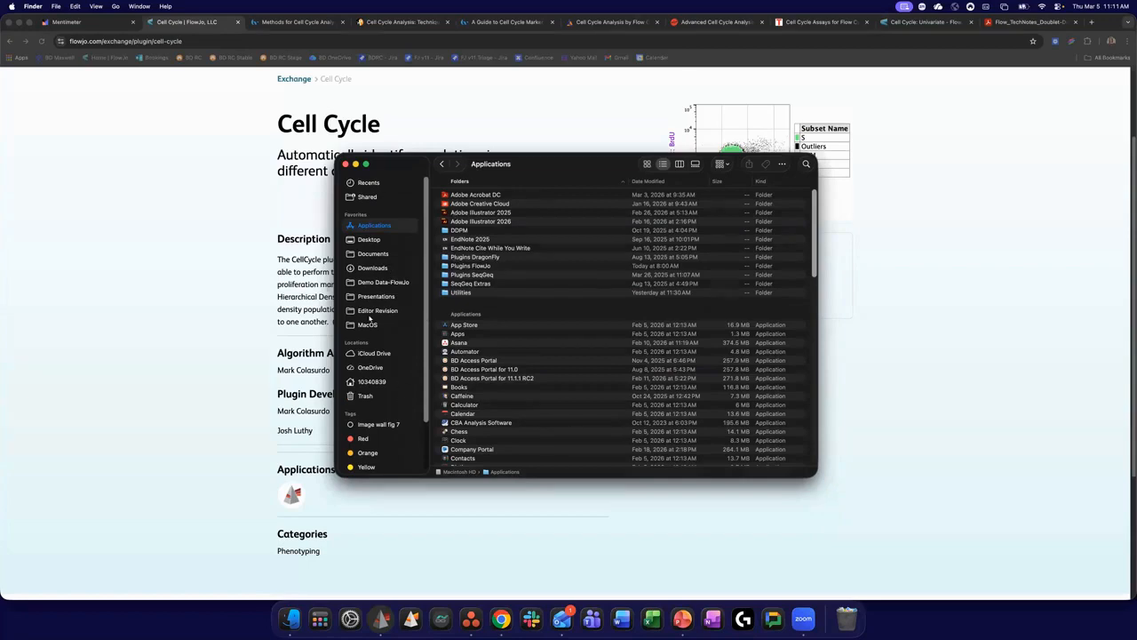
drag(560, 174, 553, 197)
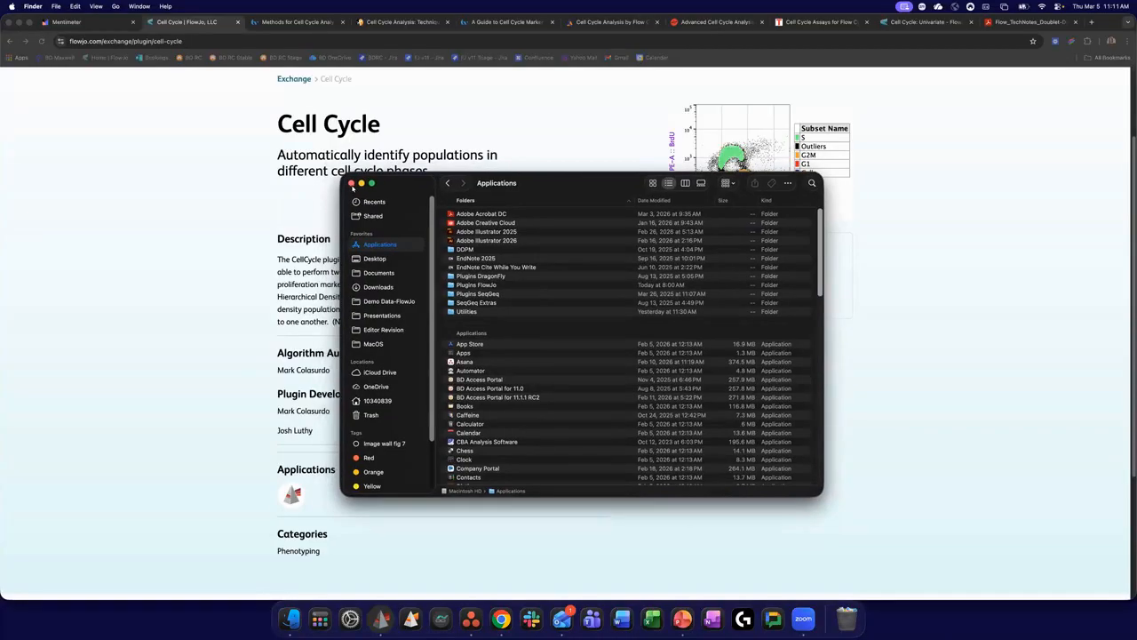
click(352, 184)
- Minimize Chrome, return to the FlowJo workspace and check the plugin list for CellCycle
scroll(543, 341, up, 3)
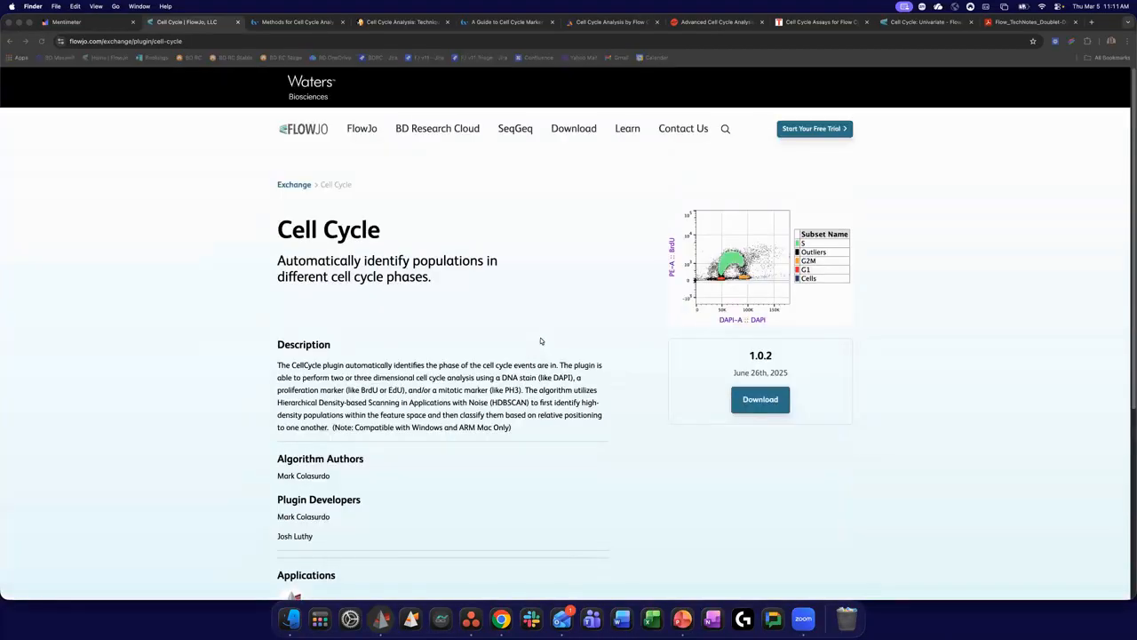
click(18, 22)
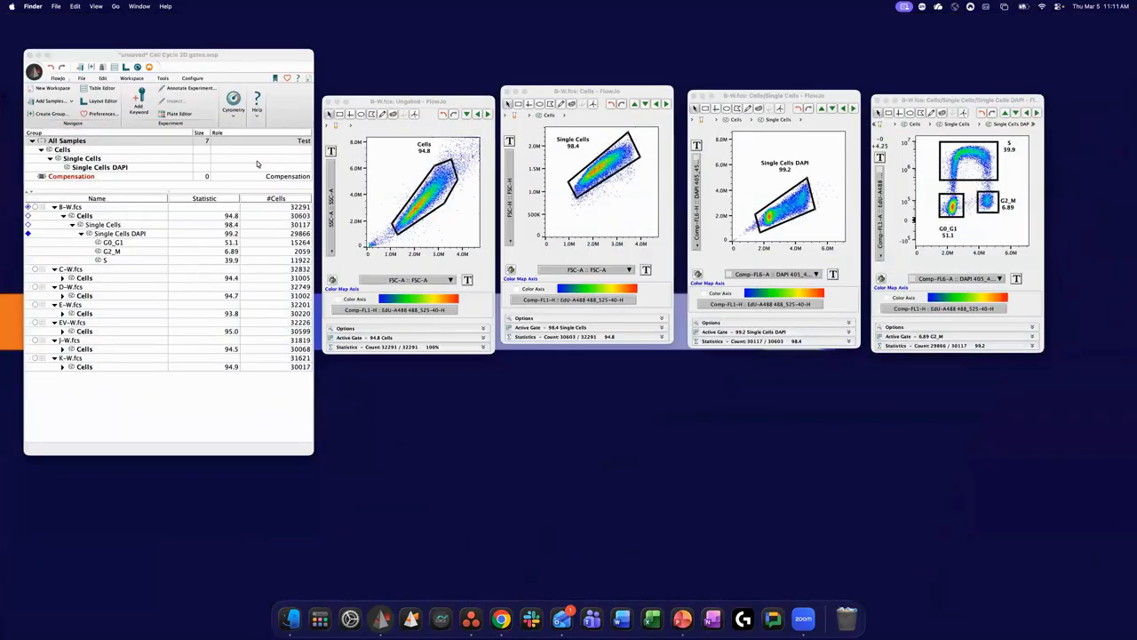
click(148, 57)
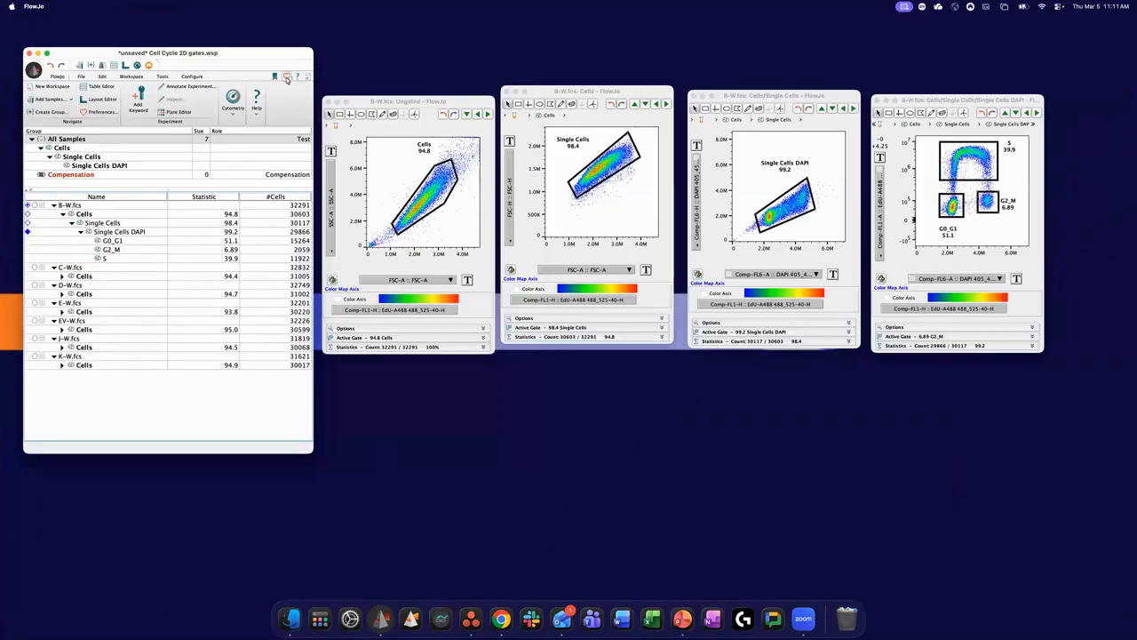
click(161, 77)
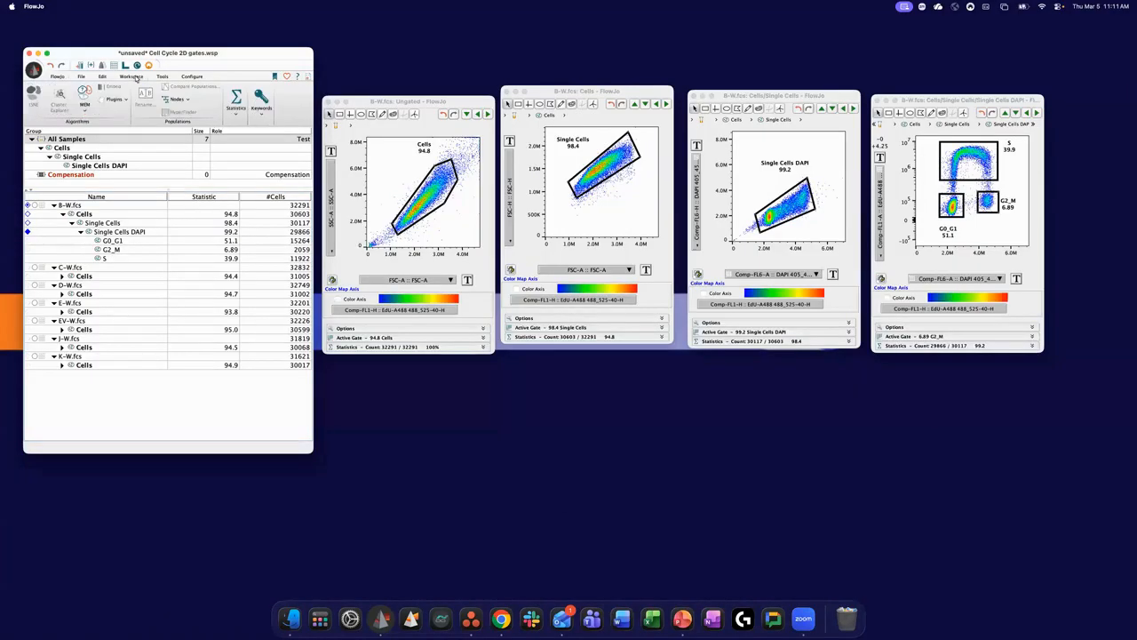
click(117, 99)
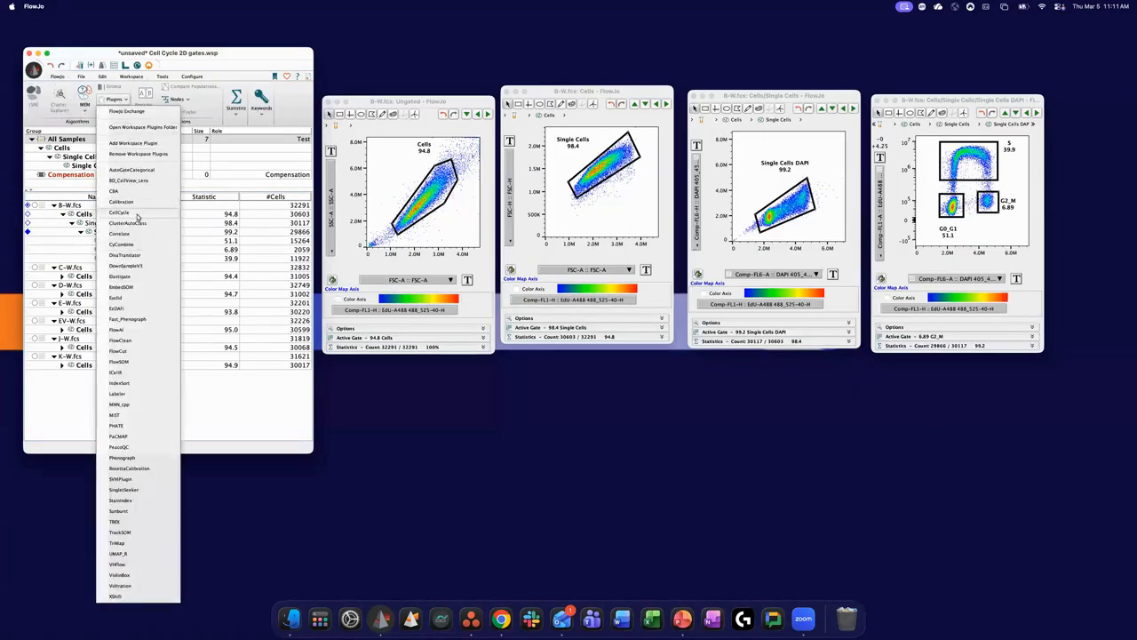
click(252, 395)
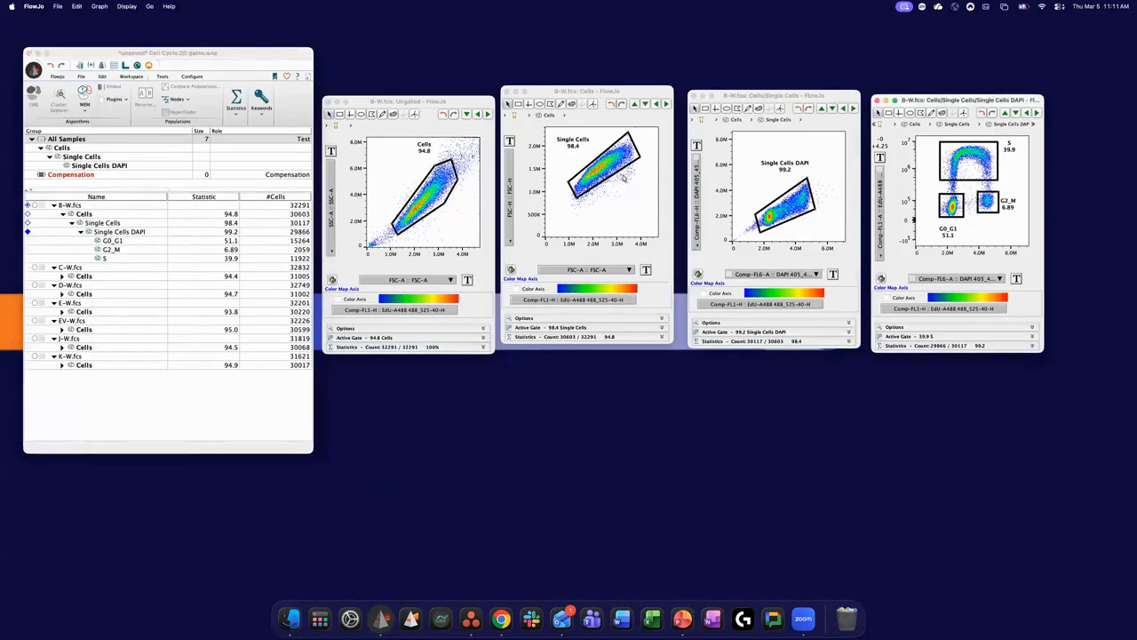
- Delete the manually gated G0_G1, G2_M and S populations under Single Cells DAPI in B-W.fcs
click(112, 241)
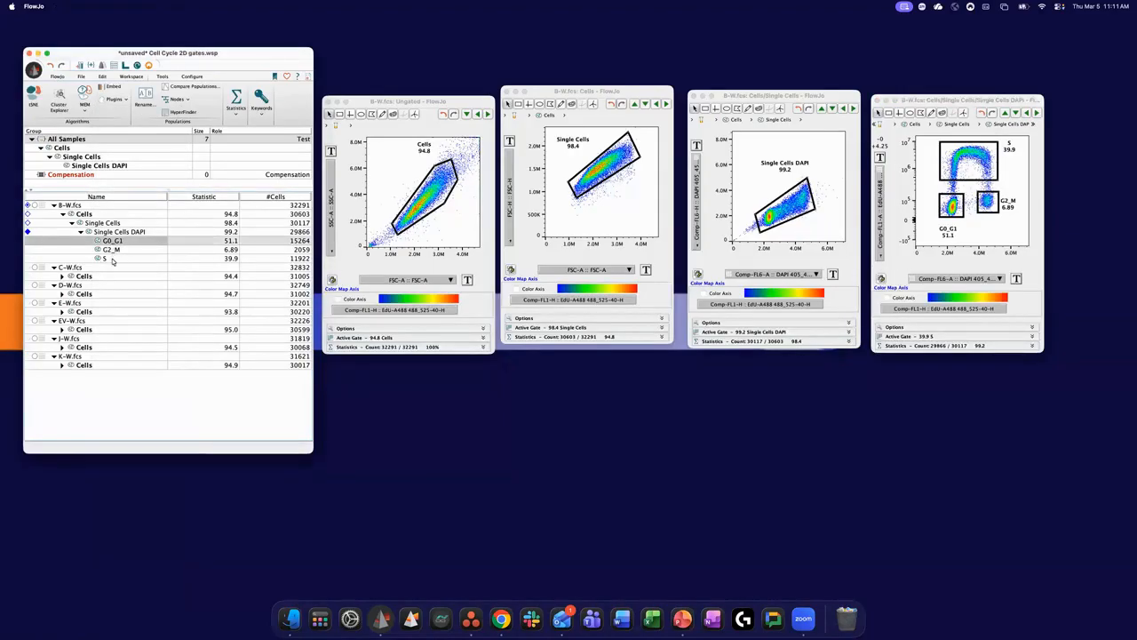
shift+click(112, 258)
right_click(111, 257)
click(118, 300)
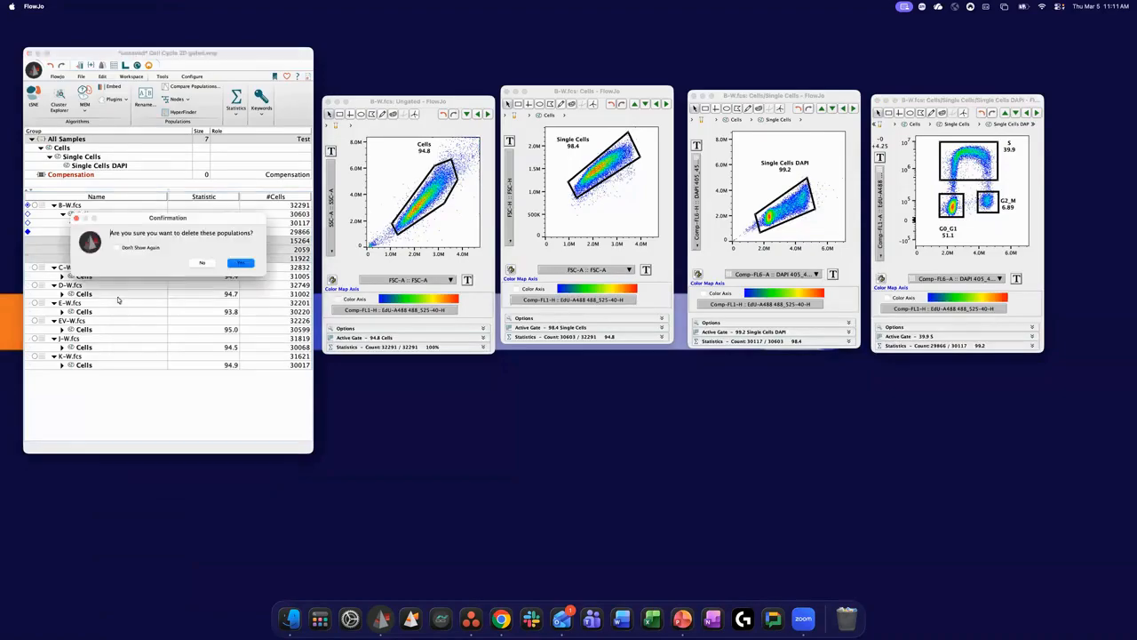
click(242, 262)
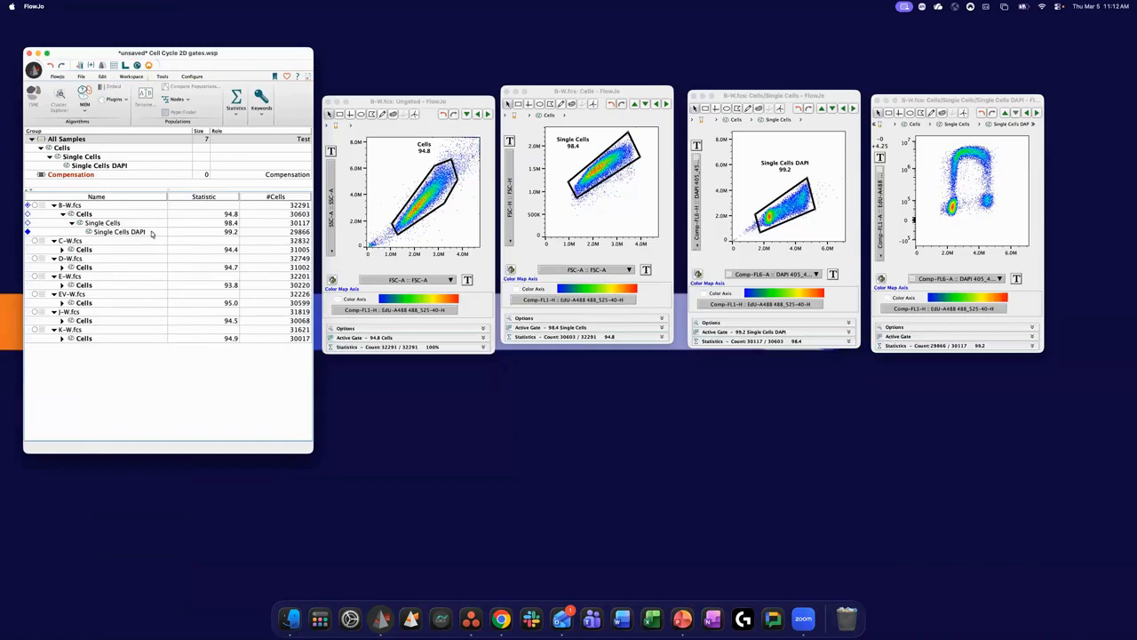
- Start the CellCycle plugin on Single Cells DAPI with Comp-FL6-A DAPI as nuclear stain and Comp-FL1-A EdU-A488 as DNA replication stain
click(149, 233)
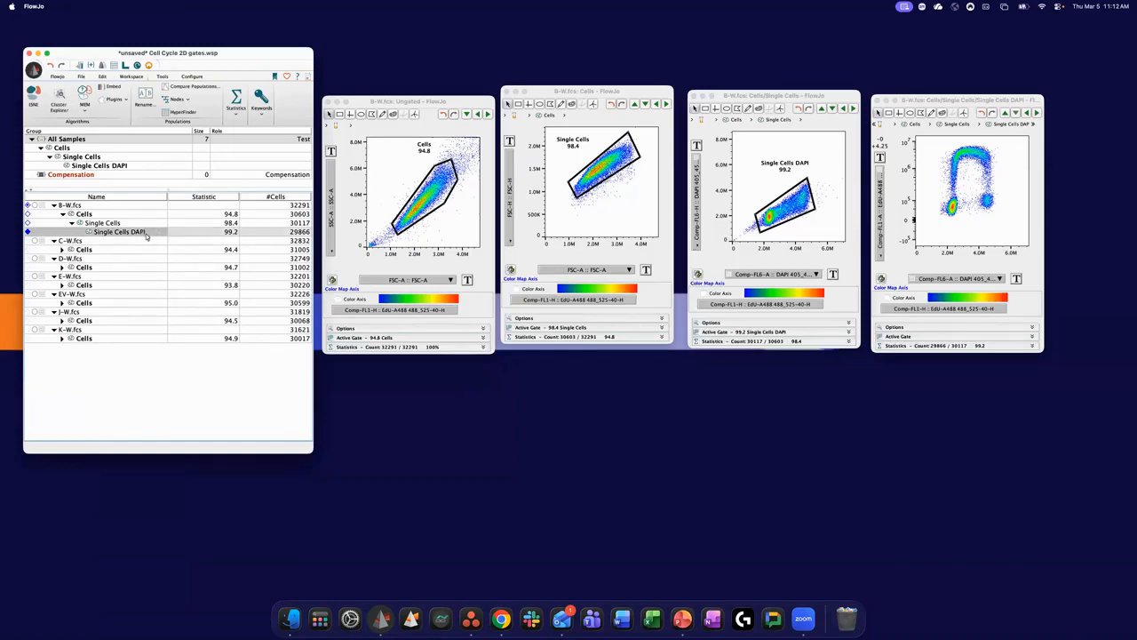
click(124, 99)
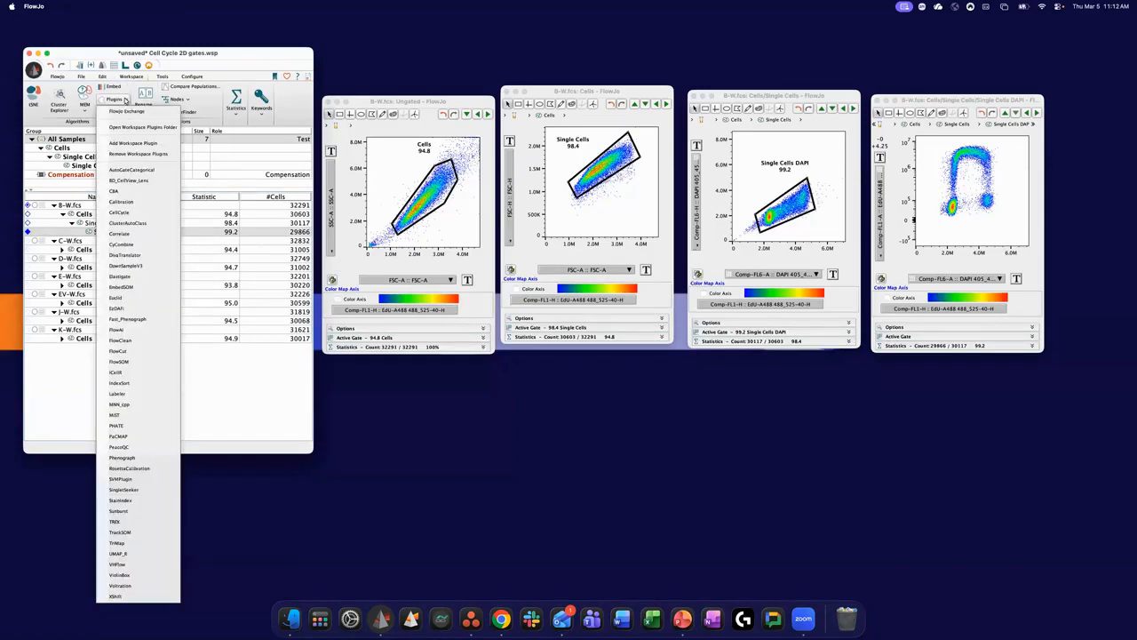
click(131, 216)
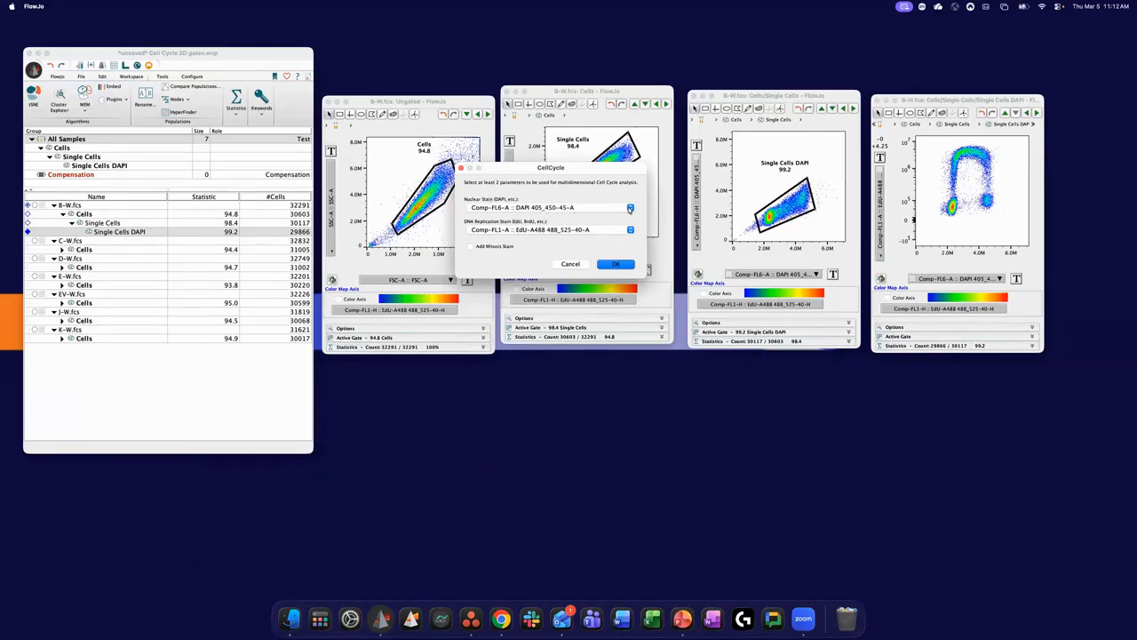
click(630, 208)
click(608, 203)
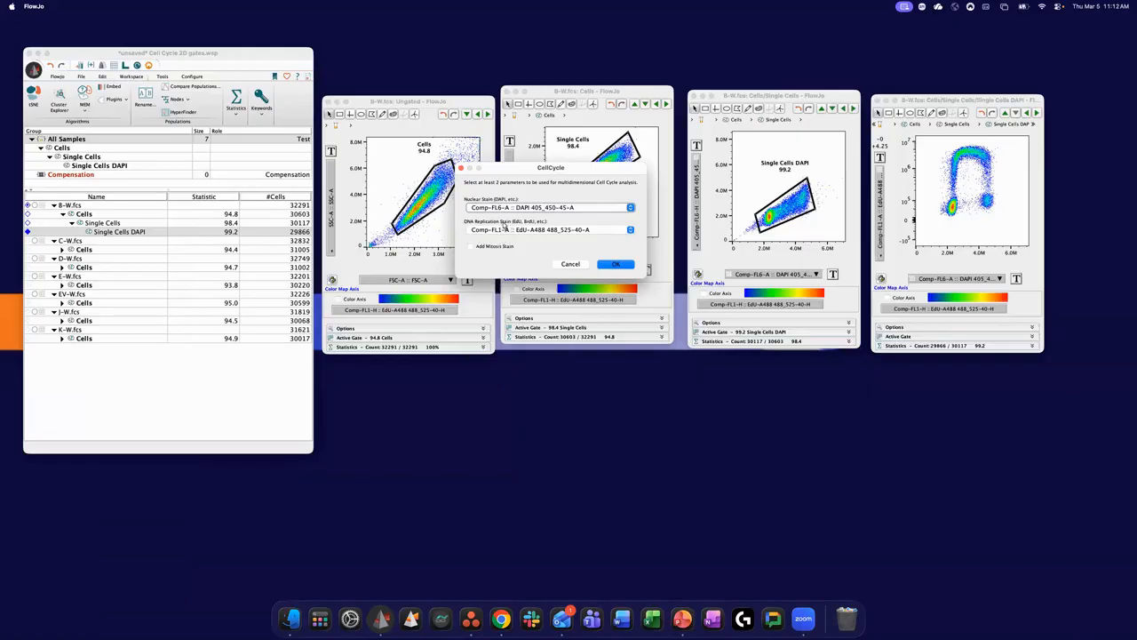
click(629, 231)
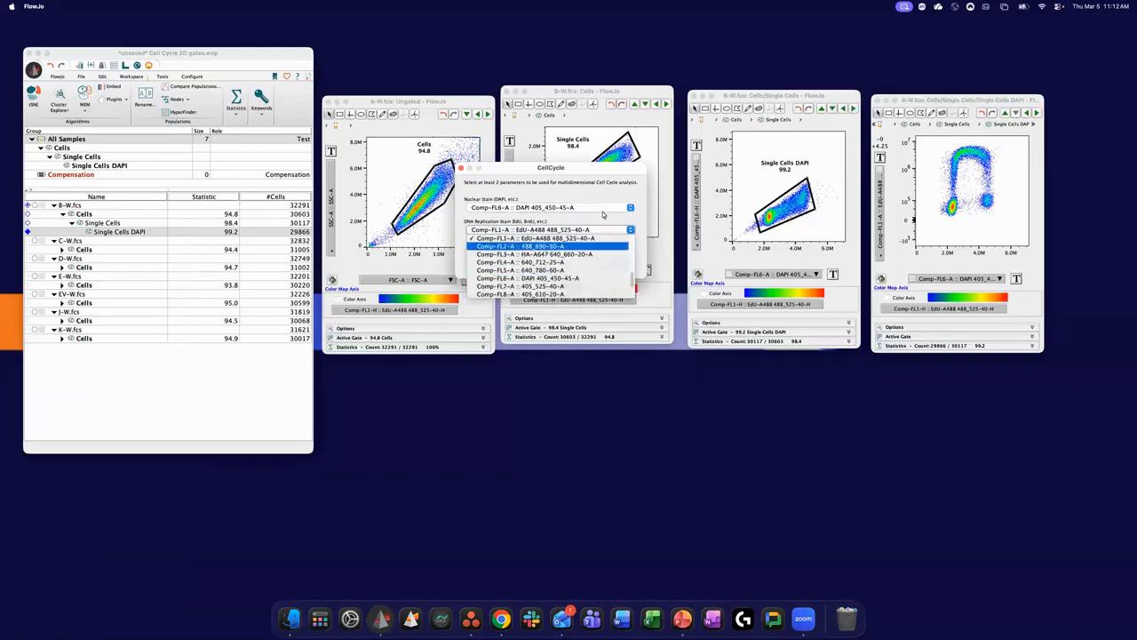
click(499, 249)
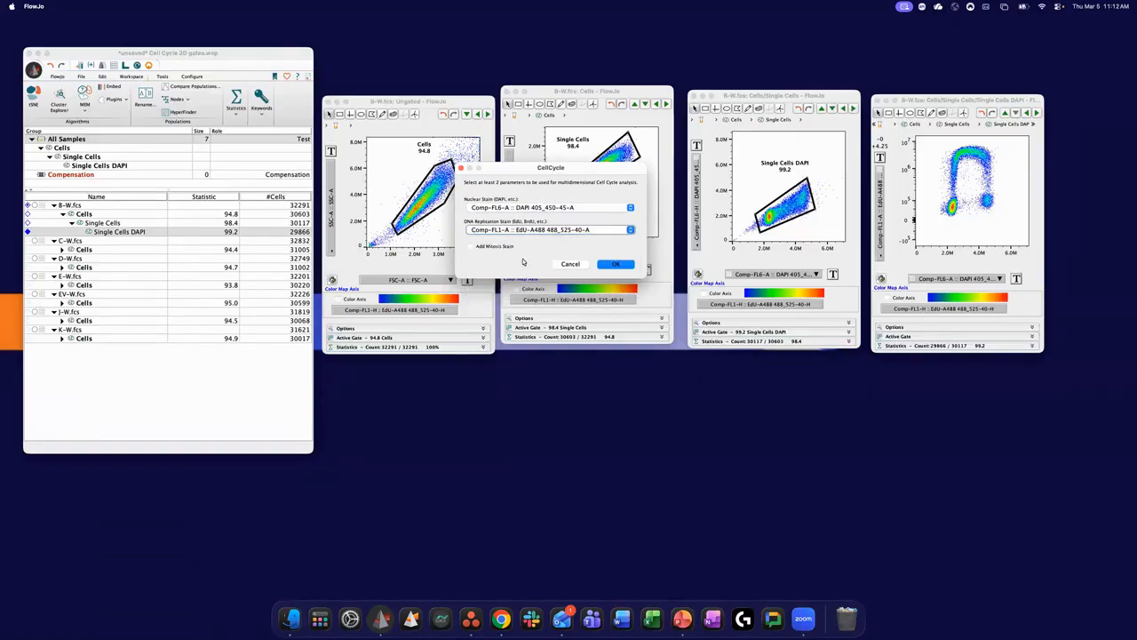
- Preview the mitosis stain option, leave it disabled and run the CellCycle analysis
click(471, 248)
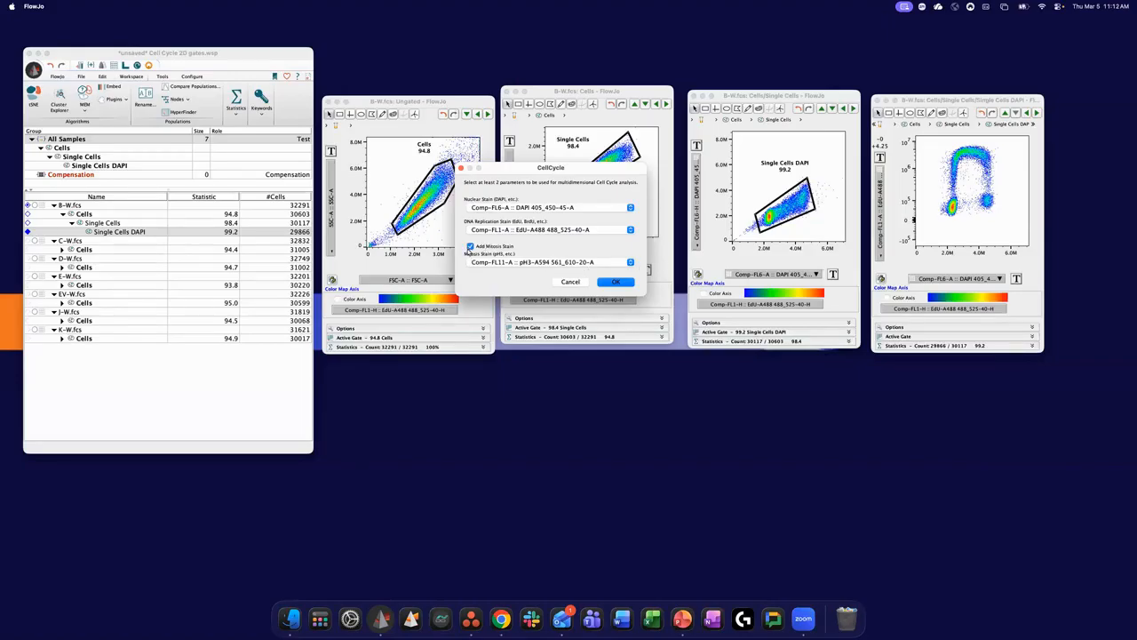
click(470, 246)
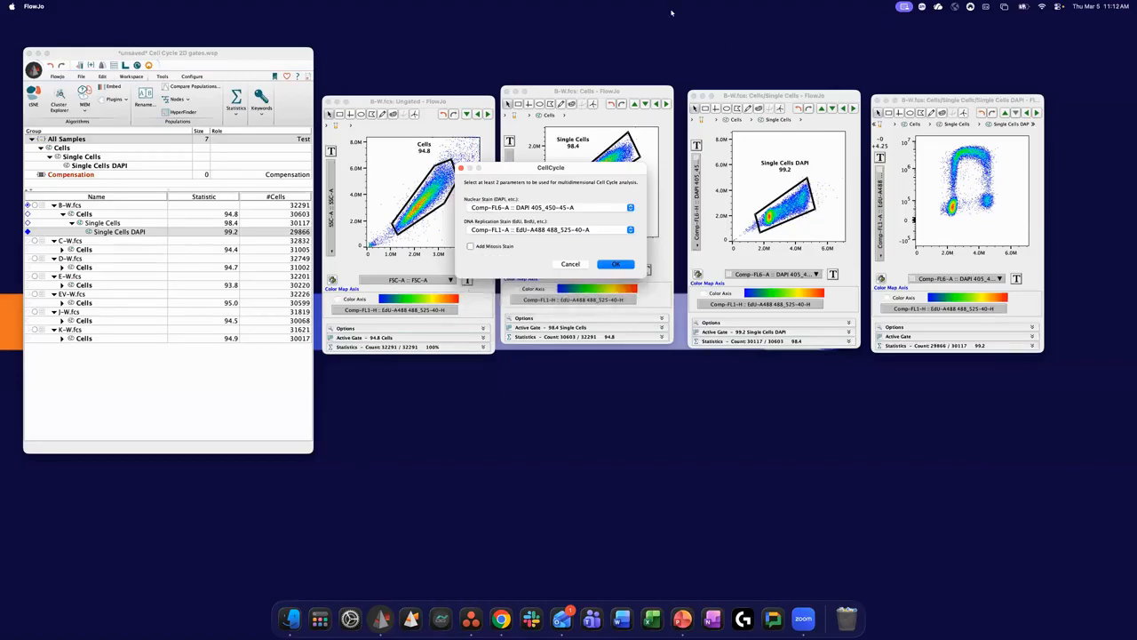
drag(592, 169, 559, 174)
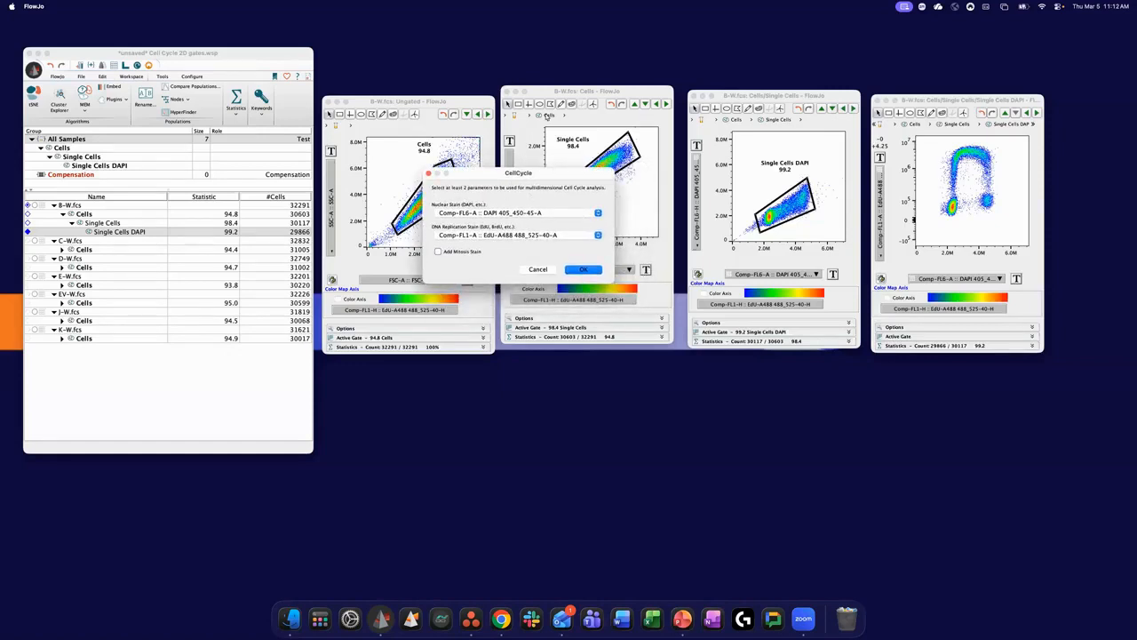
click(583, 270)
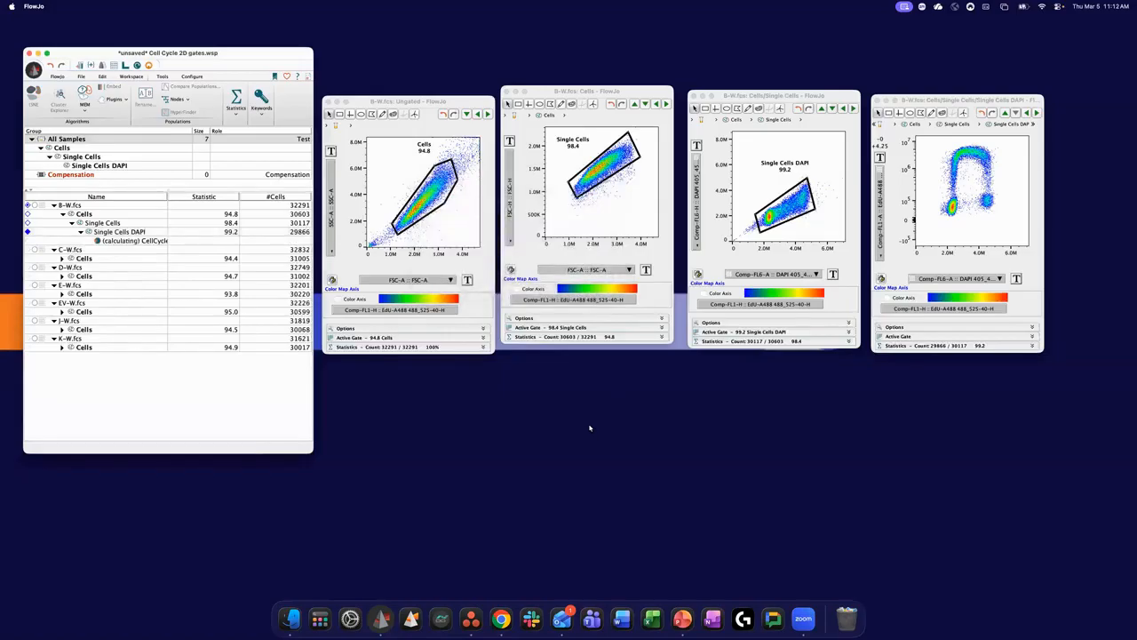
- Widen the workspace's Name column and compare the CellCycle result populations with the EdU/DAPI plot
drag(169, 195, 204, 195)
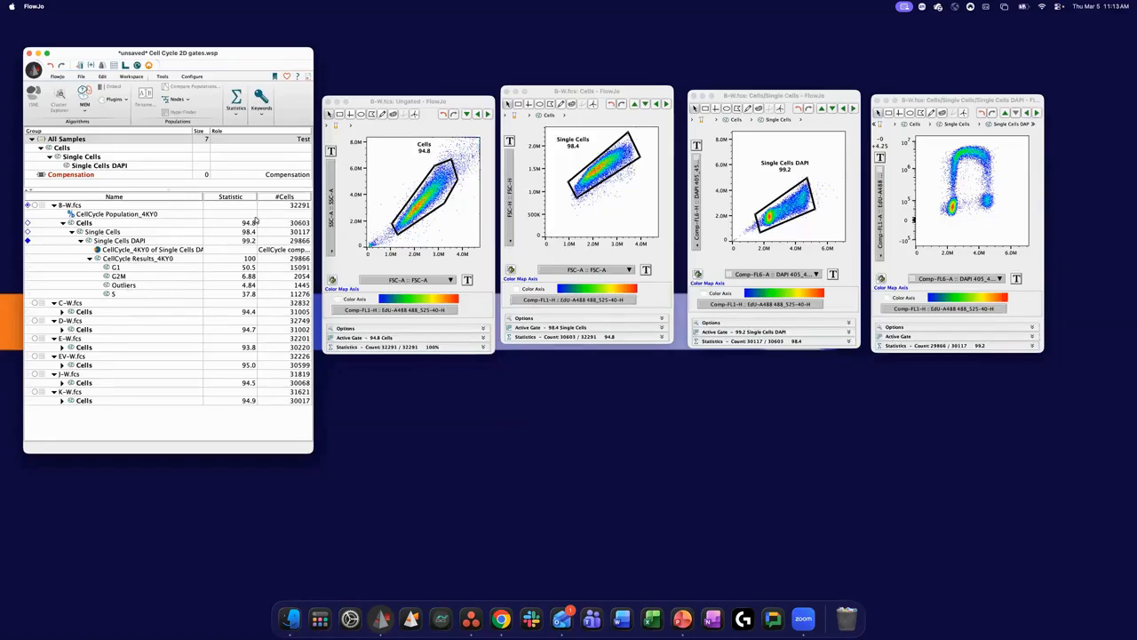
drag(168, 49, 165, 43)
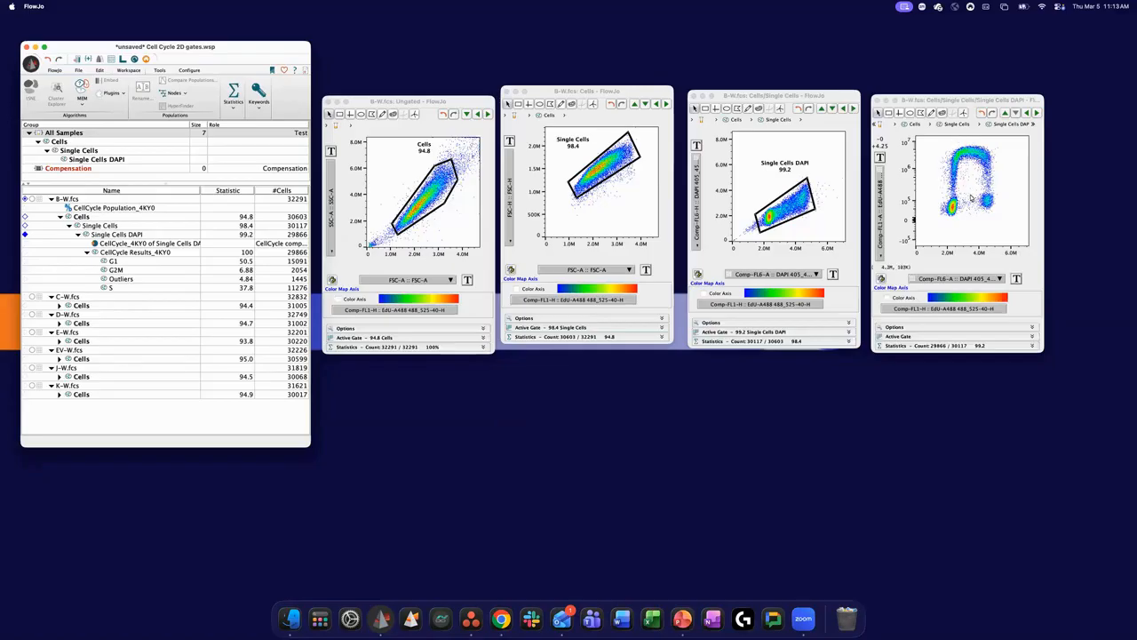
drag(952, 100, 949, 94)
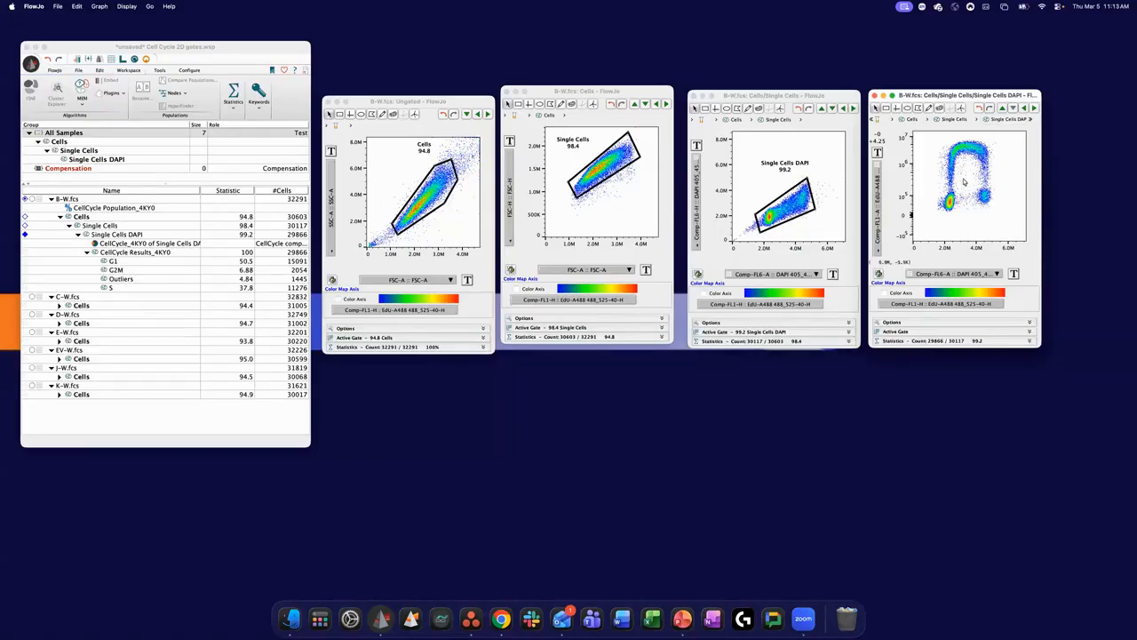
- Open the CellCycle Results population's graph, examine its phase histogram and close the graph window
double_click(131, 253)
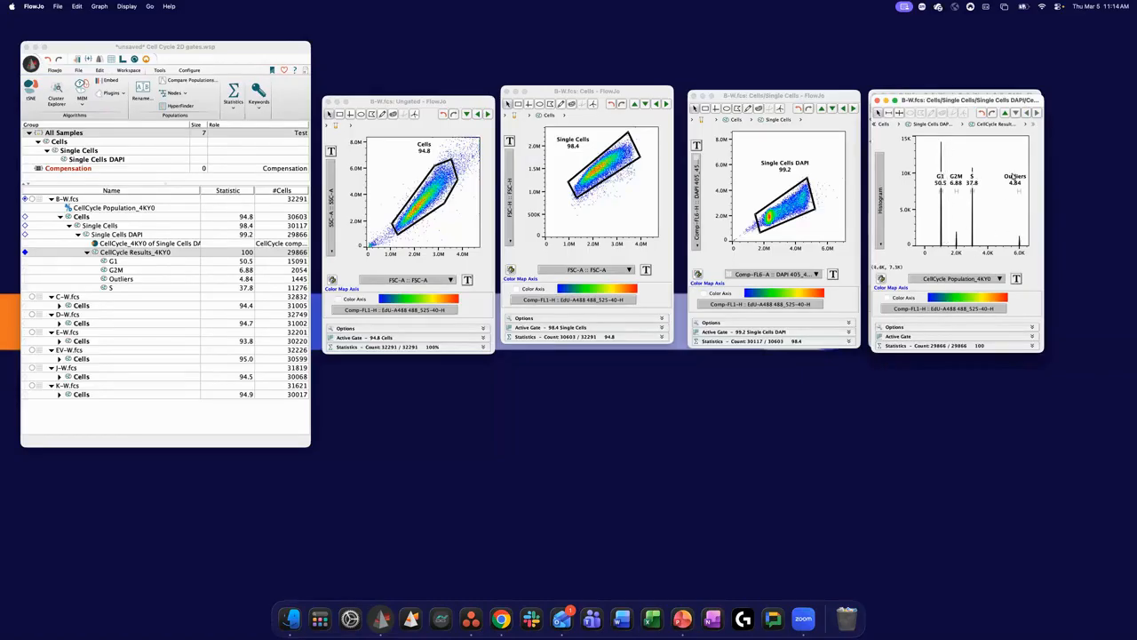
drag(958, 104, 969, 130)
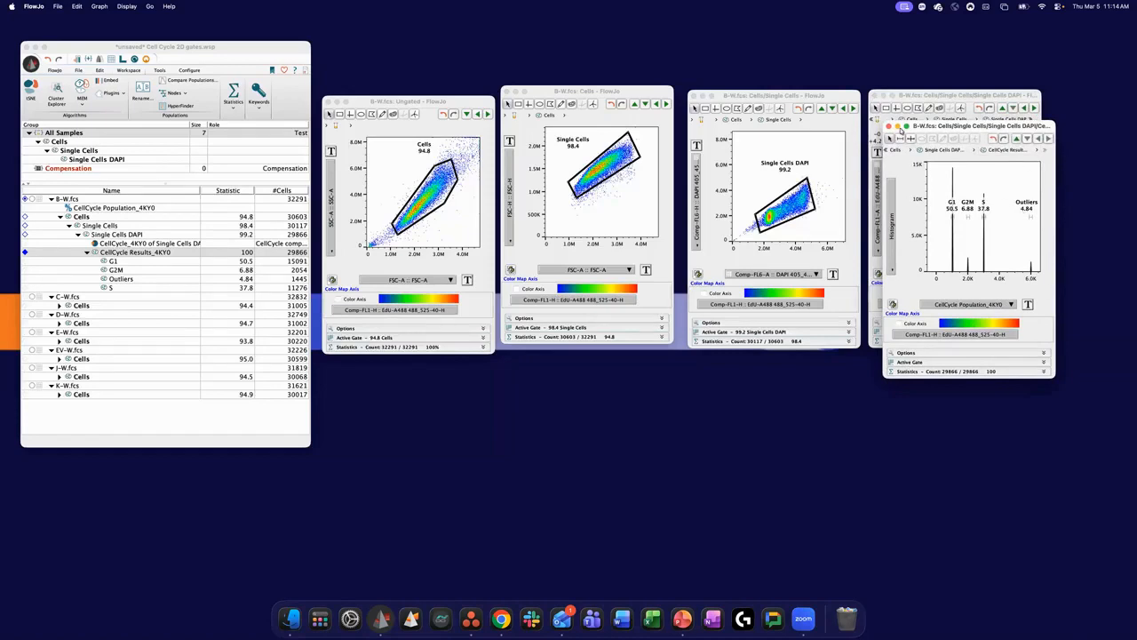
click(889, 126)
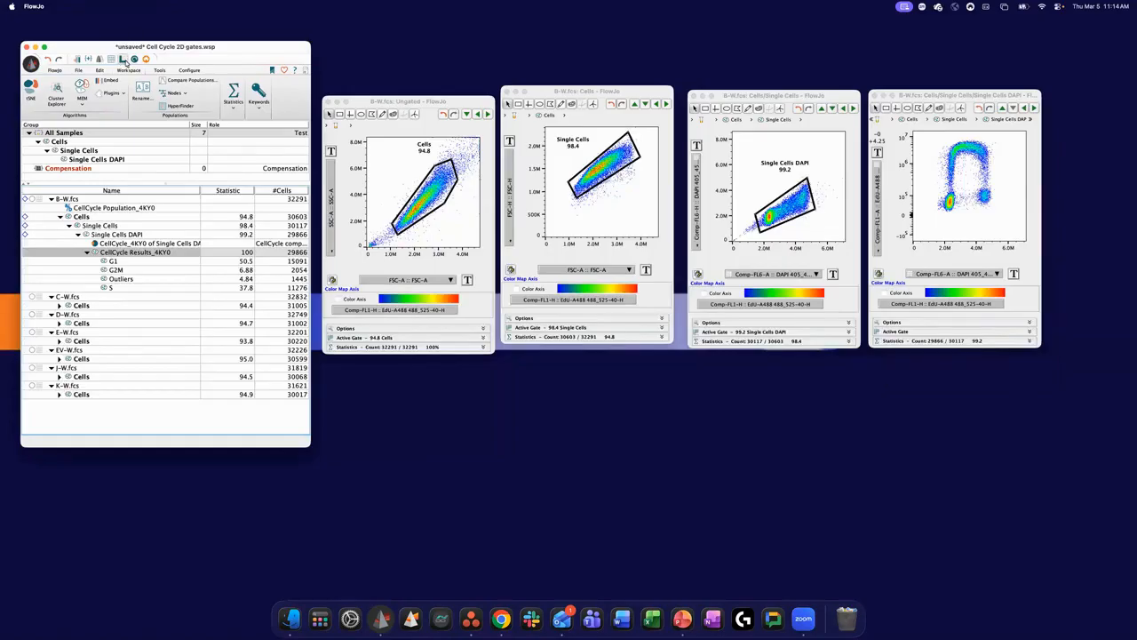
- Open an enlarged Layout Editor and add the Single Cells DAPI plot of B-W.fcs, viewed at 150%
click(124, 60)
drag(708, 305, 1060, 569)
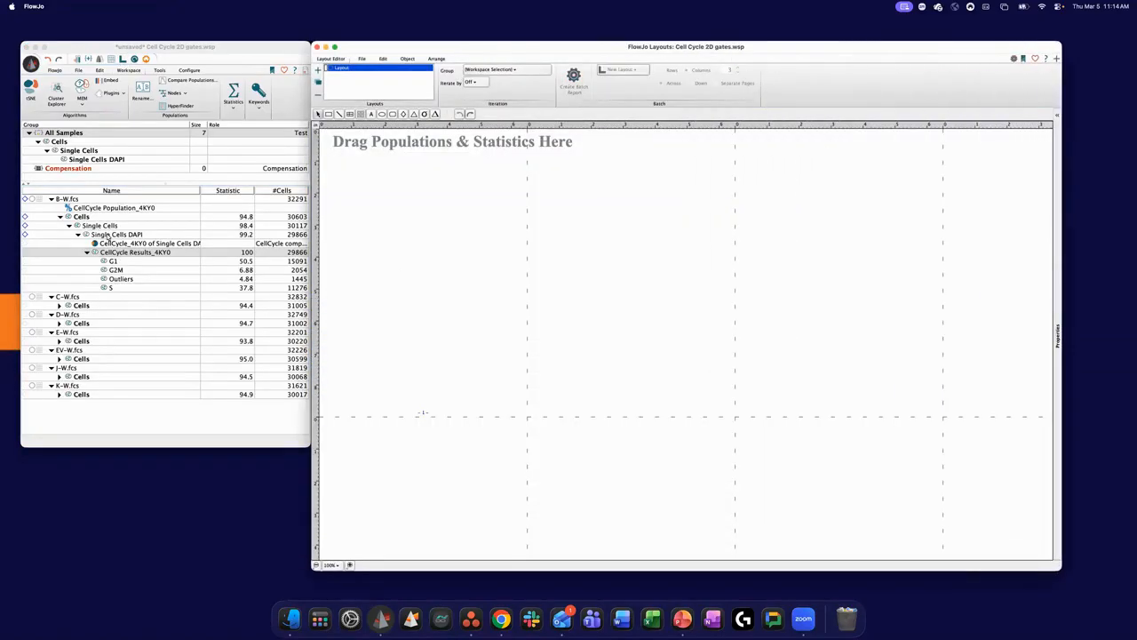
drag(106, 239, 623, 226)
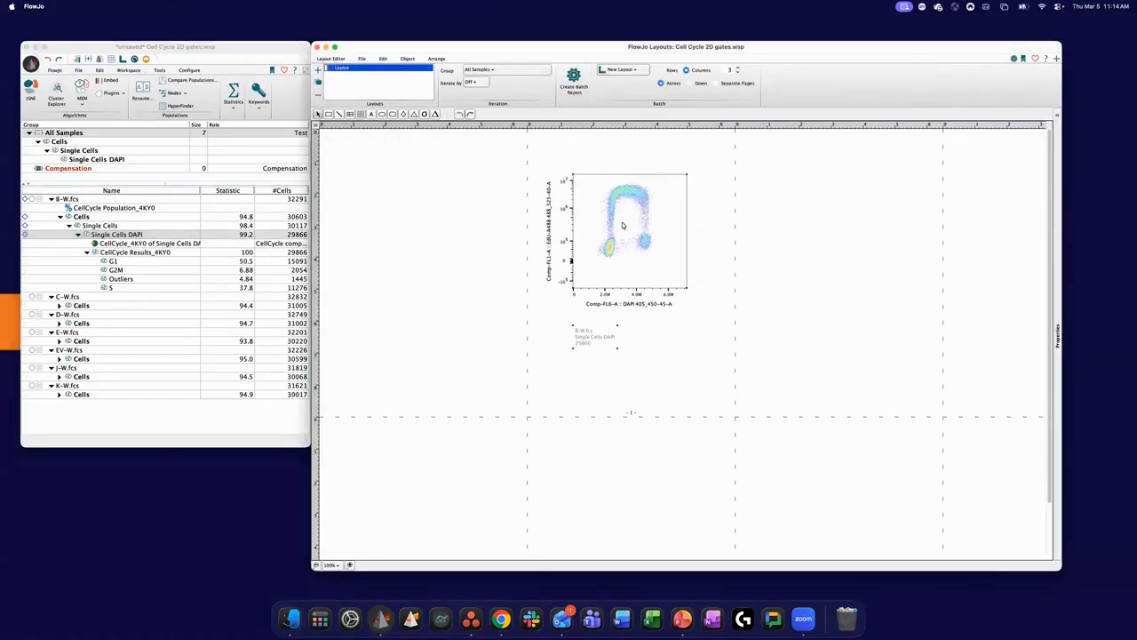
click(350, 565)
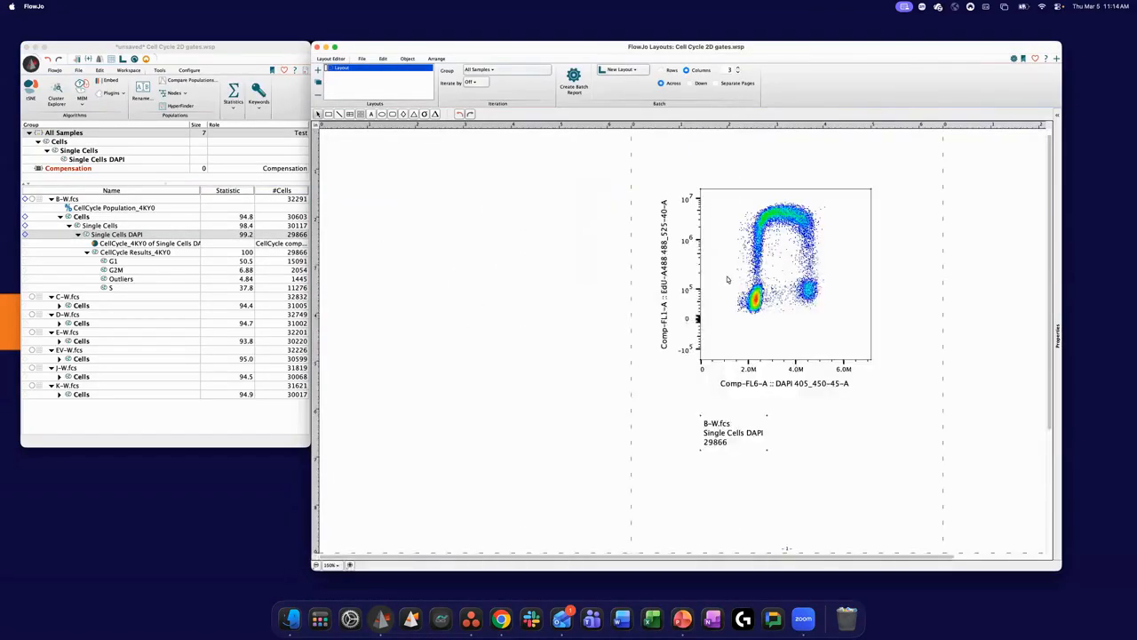
scroll(727, 279, right, 5)
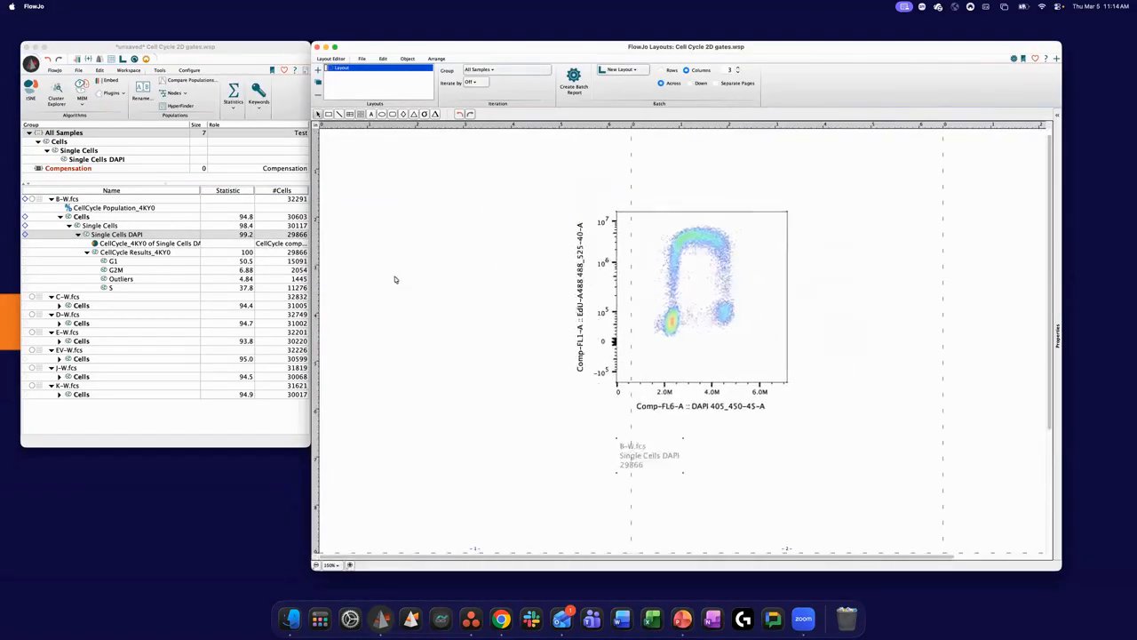
- Overlay the G1, G2M, Outliers and S populations on the layout plot and place the legend beneath it
click(136, 262)
shift+click(126, 287)
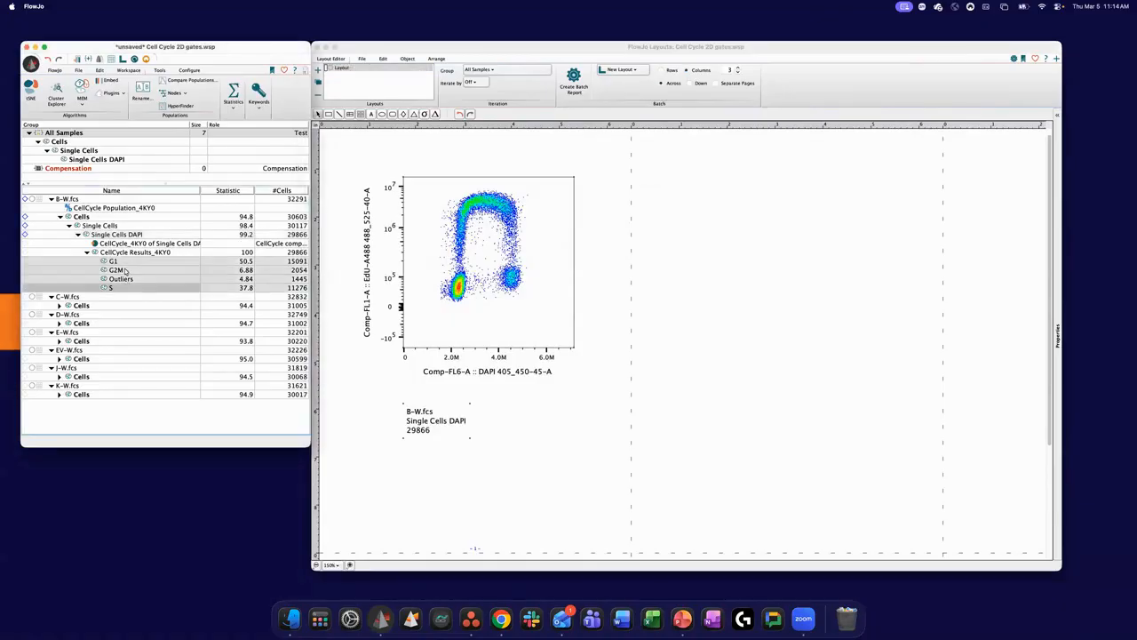
drag(117, 262, 524, 267)
drag(629, 183, 445, 392)
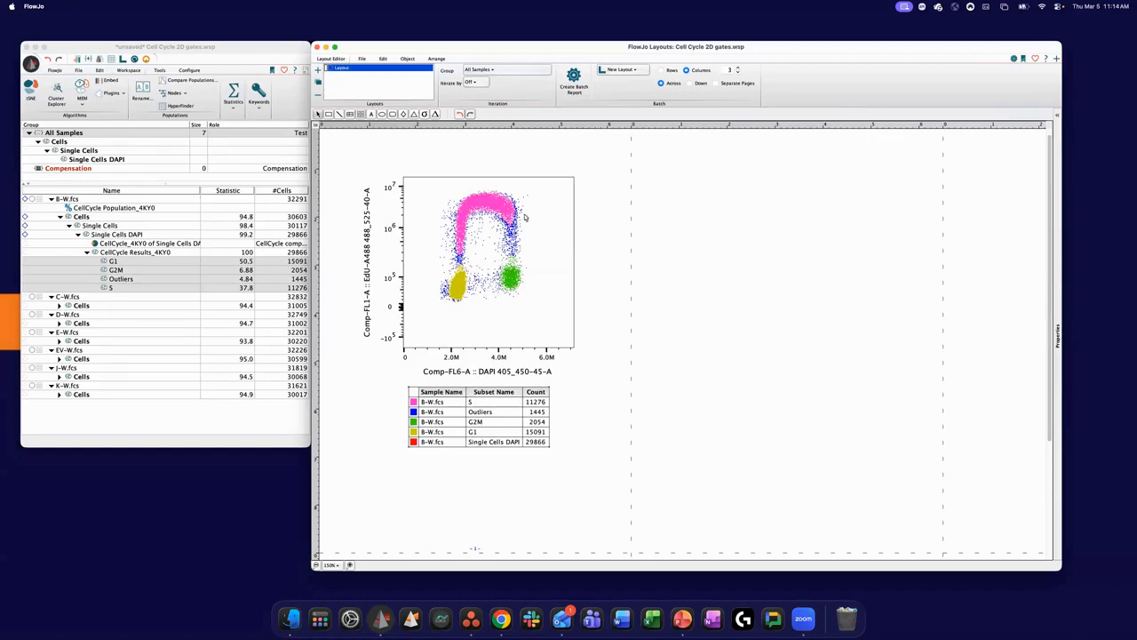
- Take the S subset out of the overlay's legend
drag(443, 414, 470, 464)
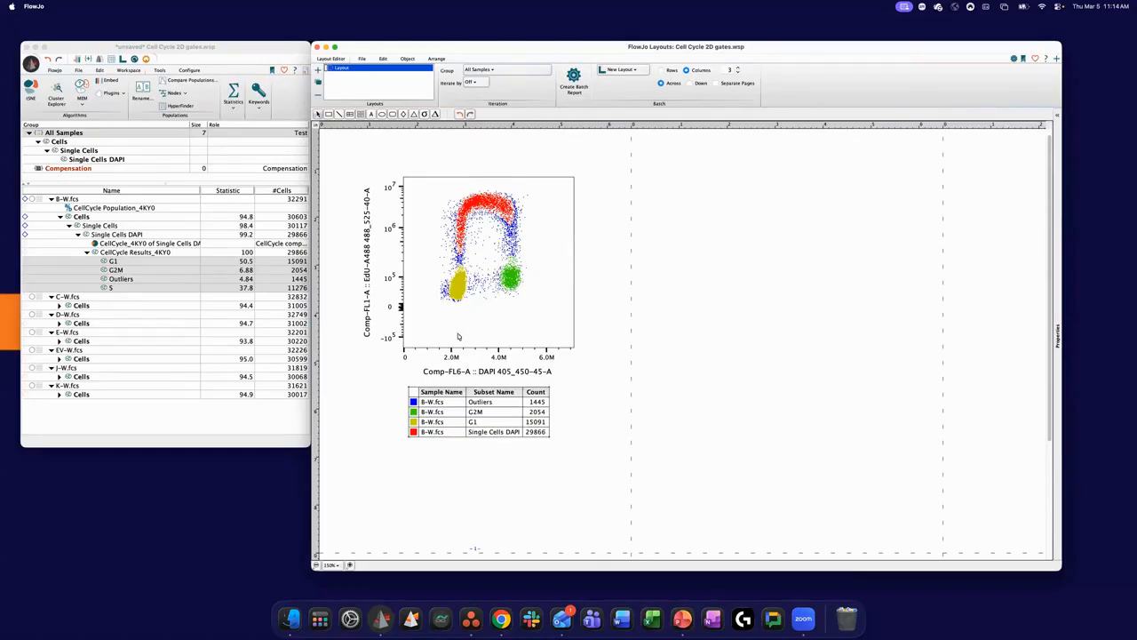
- Remove the Single Cells DAPI subset from the overlay's legend and add the S population of B-W.fcs to the layout plot
right_click(461, 434)
click(499, 448)
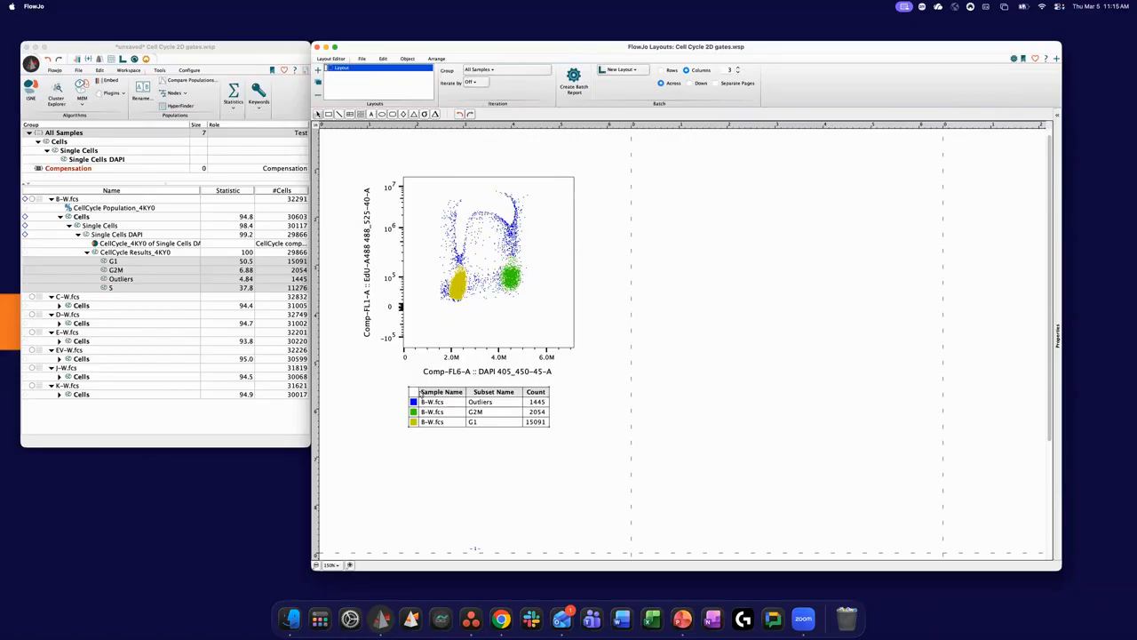
click(130, 287)
click(124, 333)
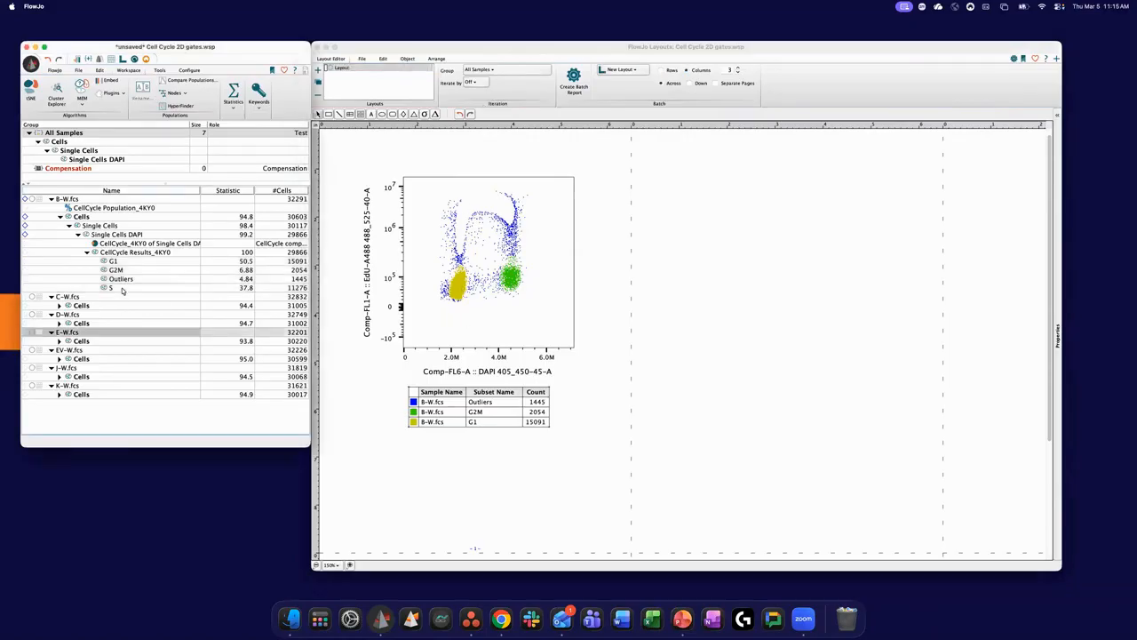
click(112, 289)
drag(278, 288, 480, 253)
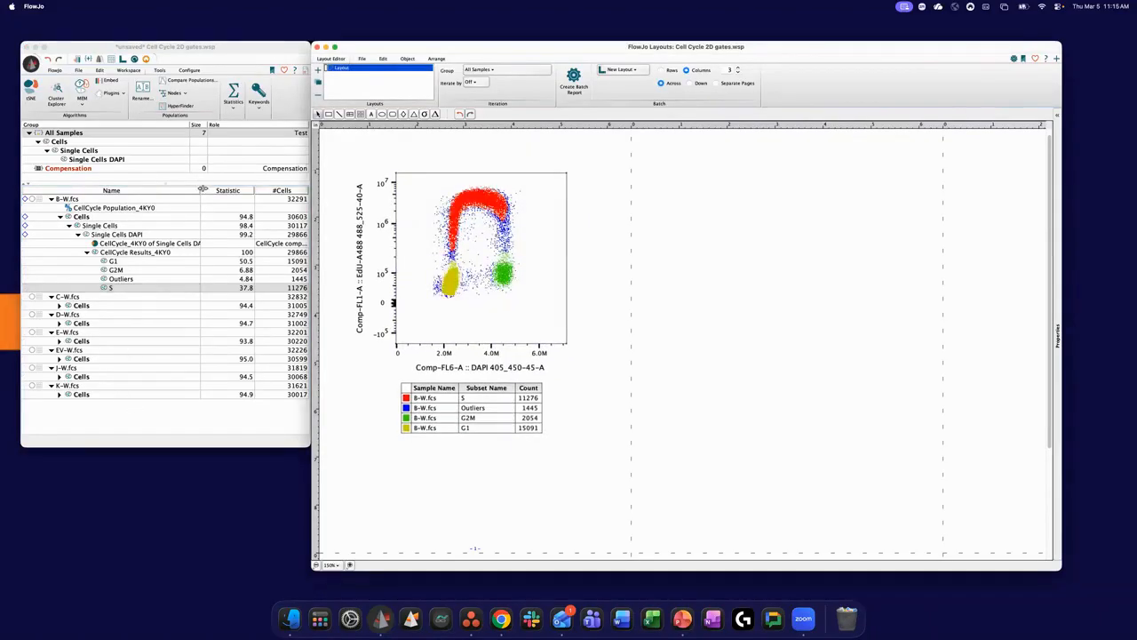
- Widen the workspace's Name column to fit the long population names and return to the layout
drag(201, 191, 221, 193)
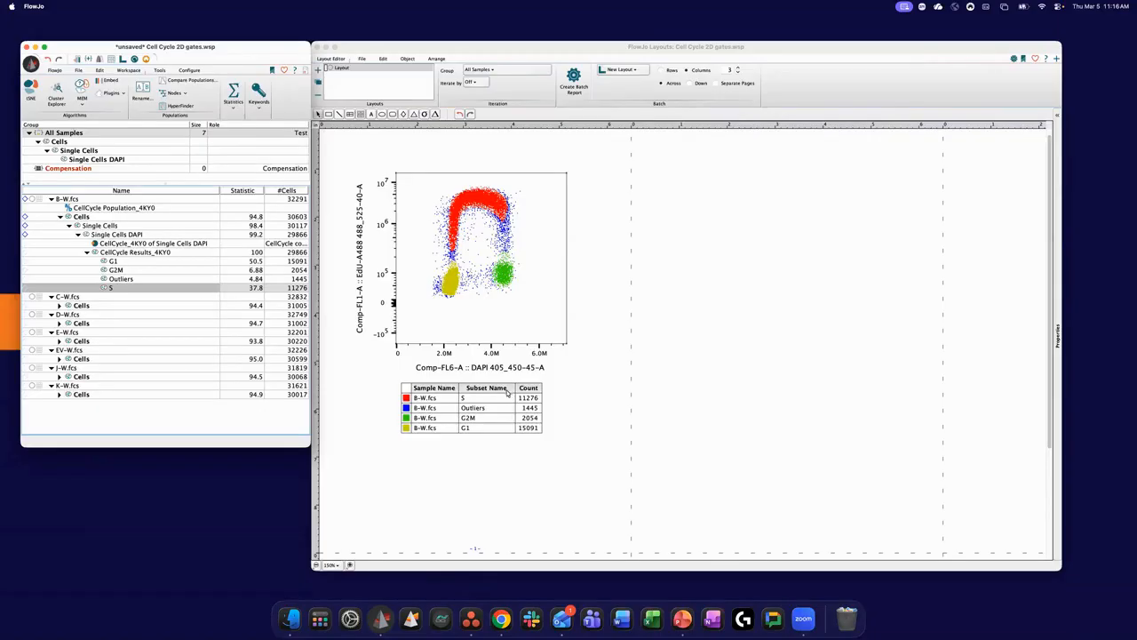
click(669, 365)
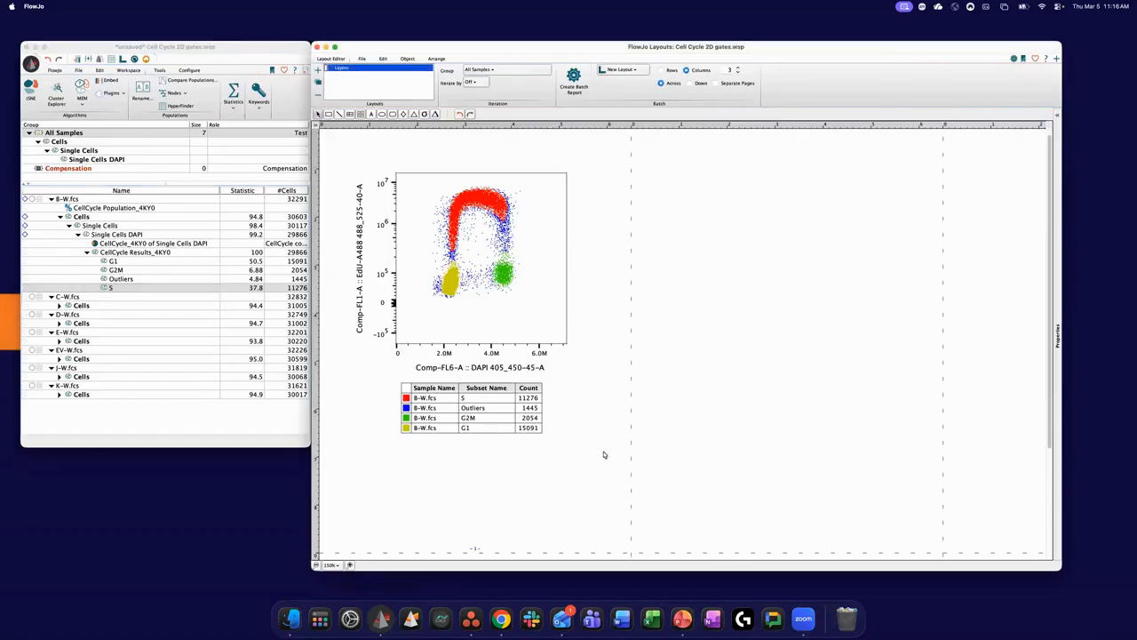
- Switch to the Cell Cycle Analysis presentation in PowerPoint and start the slide show from slide 16
click(682, 619)
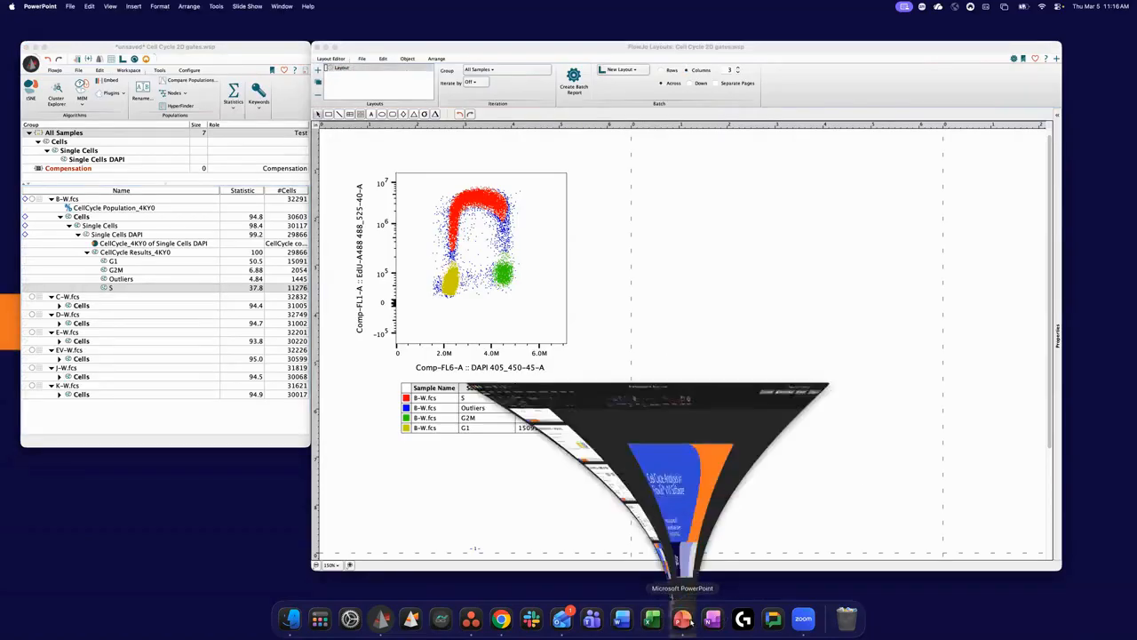
scroll(112, 329, down, 5)
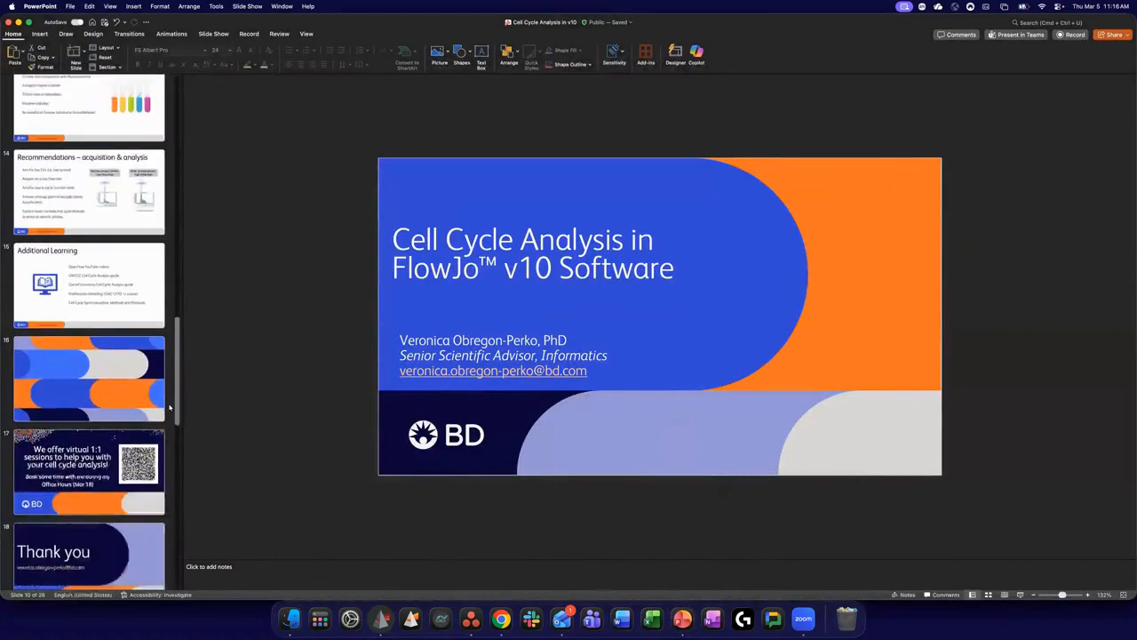
click(113, 331)
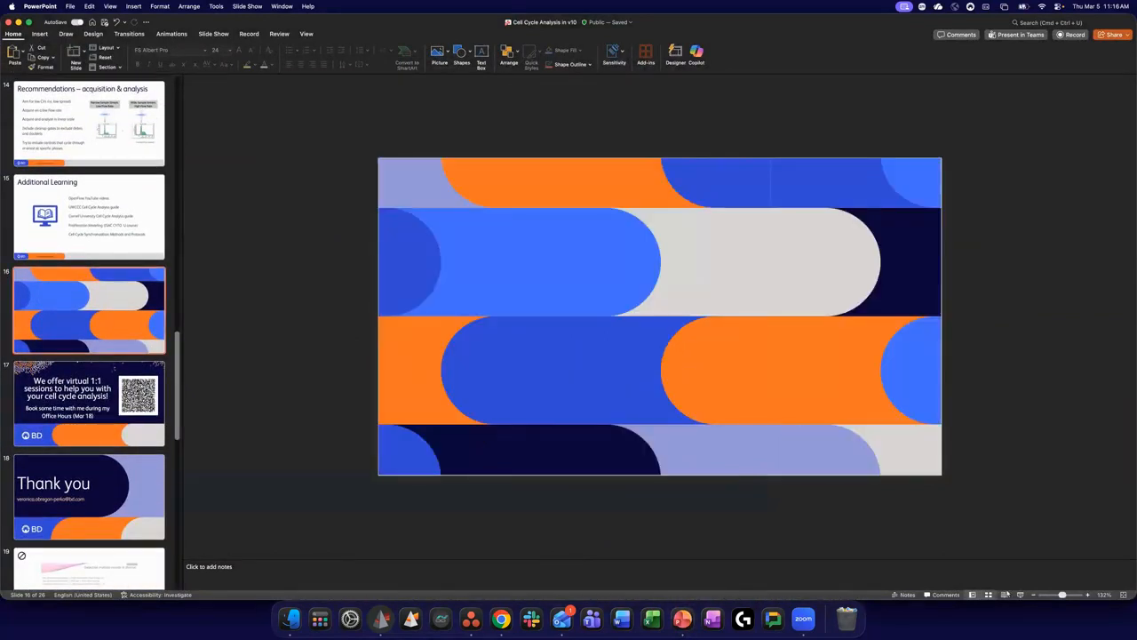
click(1020, 595)
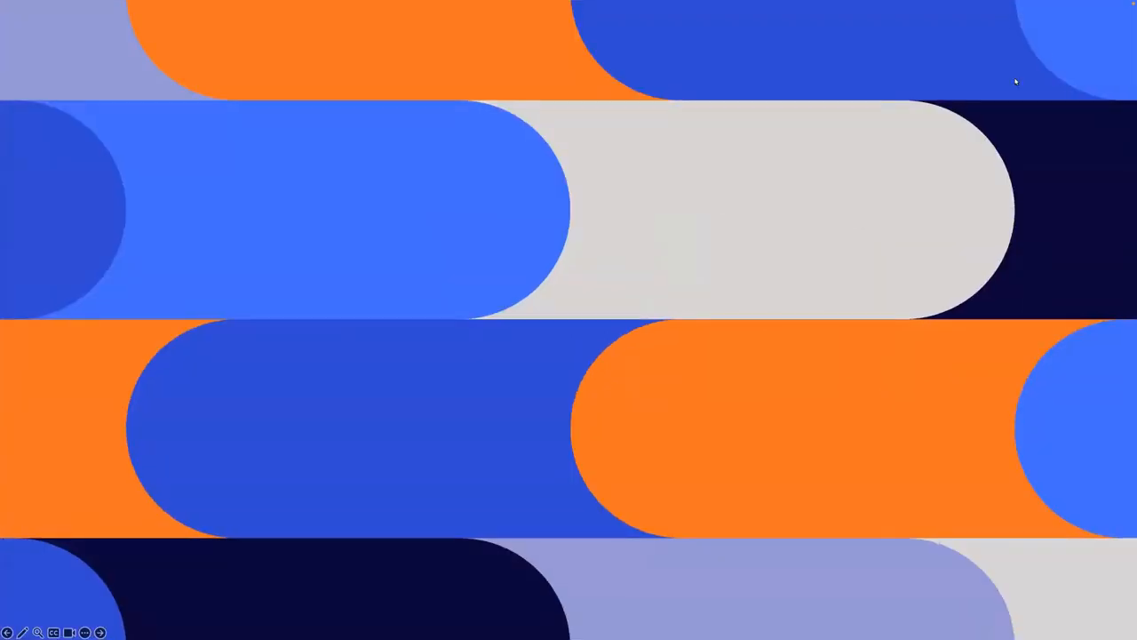